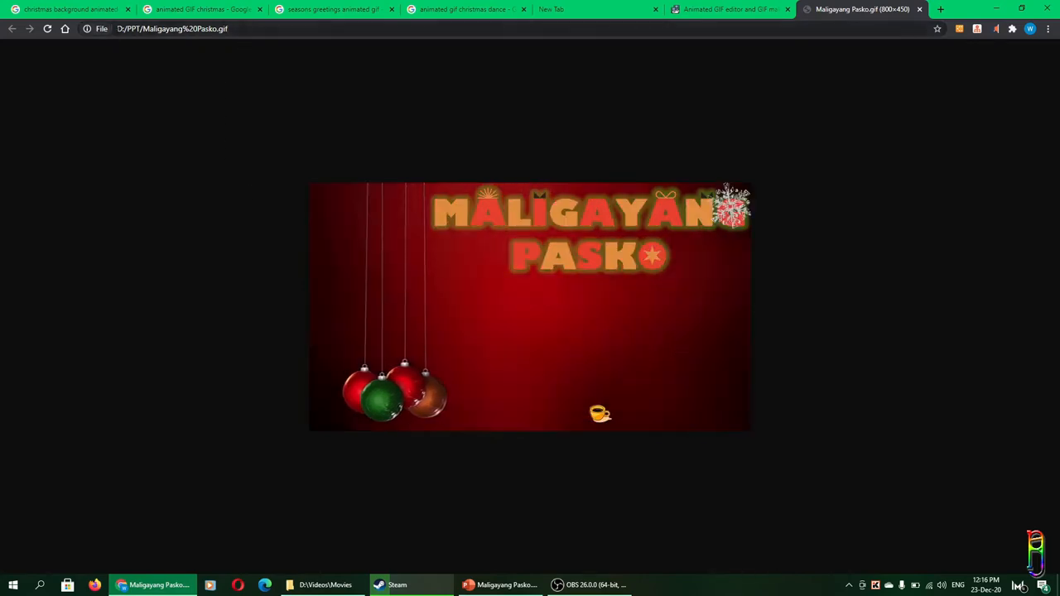
- Switch to the old Maligayang Pasko presentation from the taskbar
{"action": "left_click", "coordinate": [502, 585]}
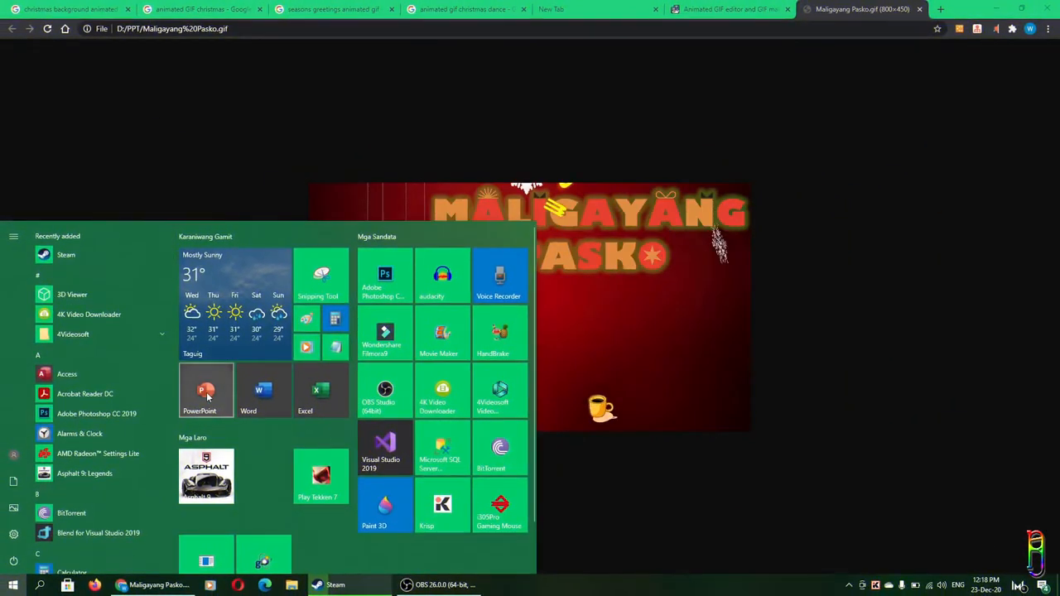
- Start a new blank presentation and delete the title and subtitle placeholders from its slide
{"action": "left_click", "coordinate": [207, 394]}
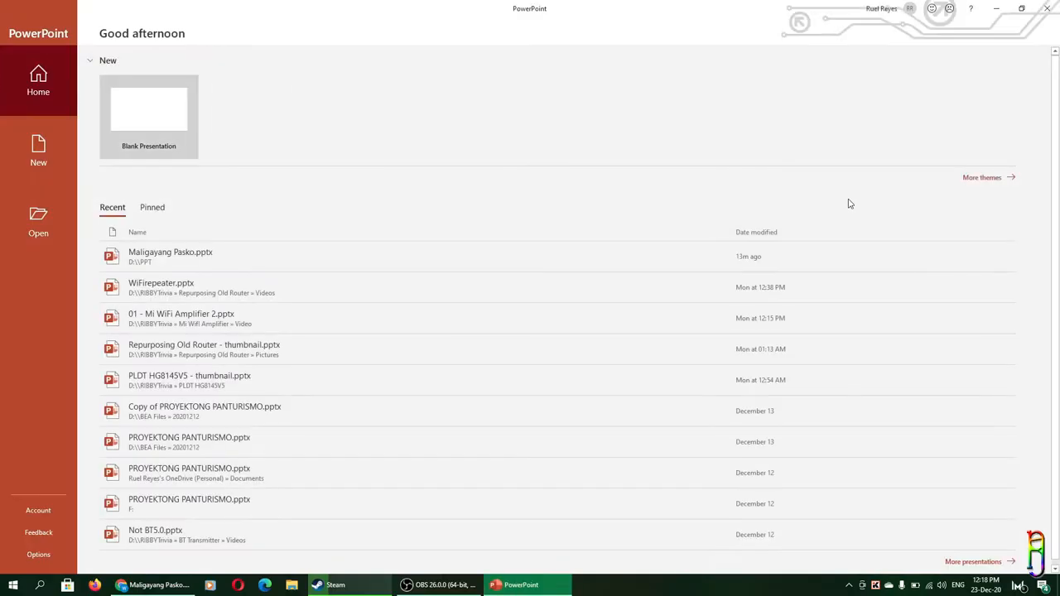
{"action": "left_click", "coordinate": [159, 132]}
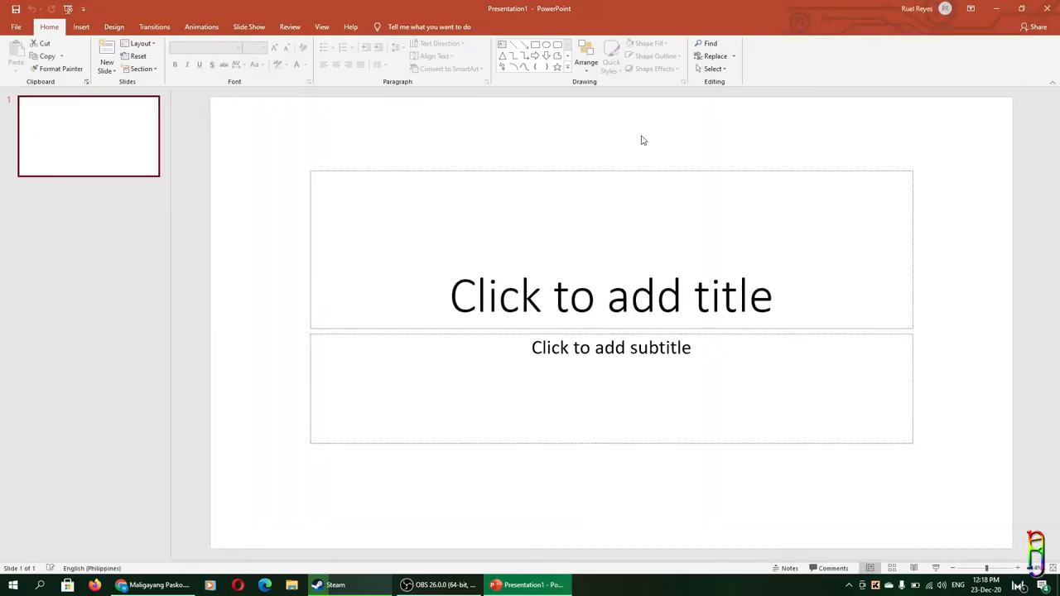
{"action": "key", "text": "ctrl+a"}
{"action": "key", "text": "Delete"}
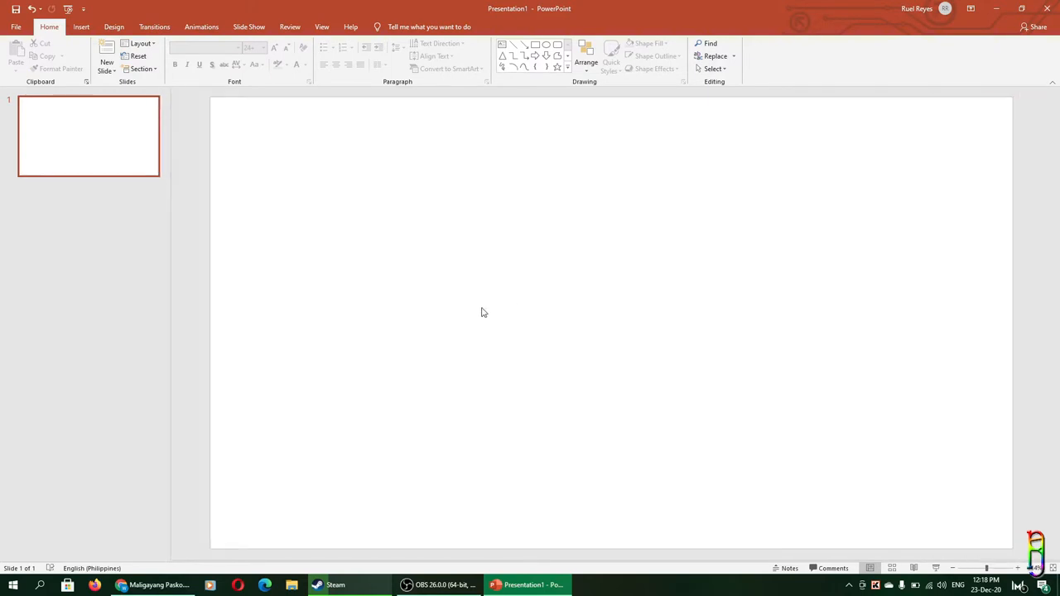
{"action": "left_click", "coordinate": [154, 590]}
- Browse the animated Christmas background results, previewing the tree and Winter Feeling images
{"action": "left_click", "coordinate": [267, 54]}
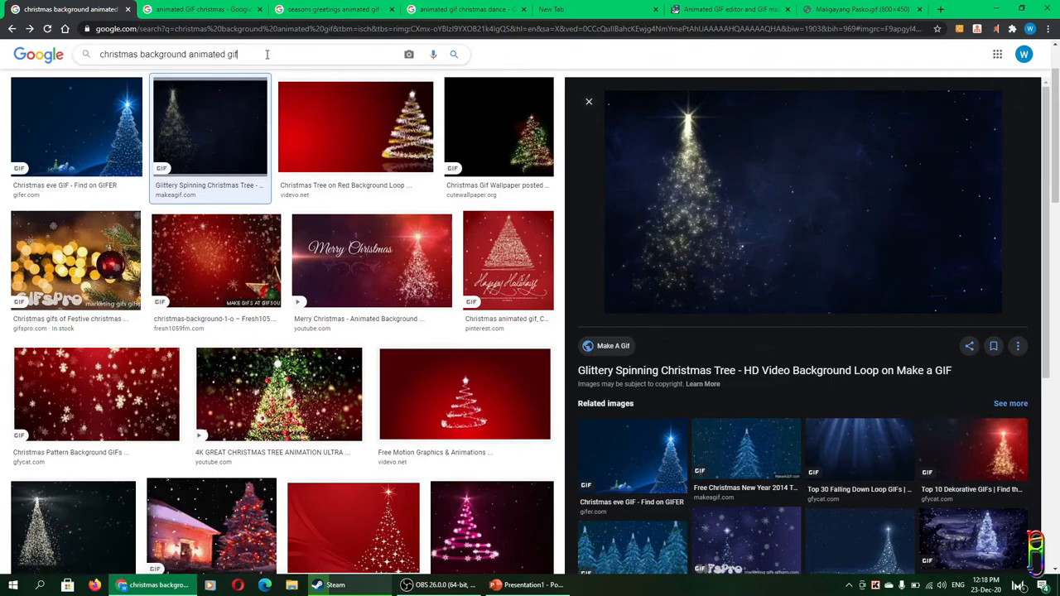
{"action": "key", "text": "ctrl+shift+Left"}
{"action": "key", "text": "ctrl+shift+Left"}
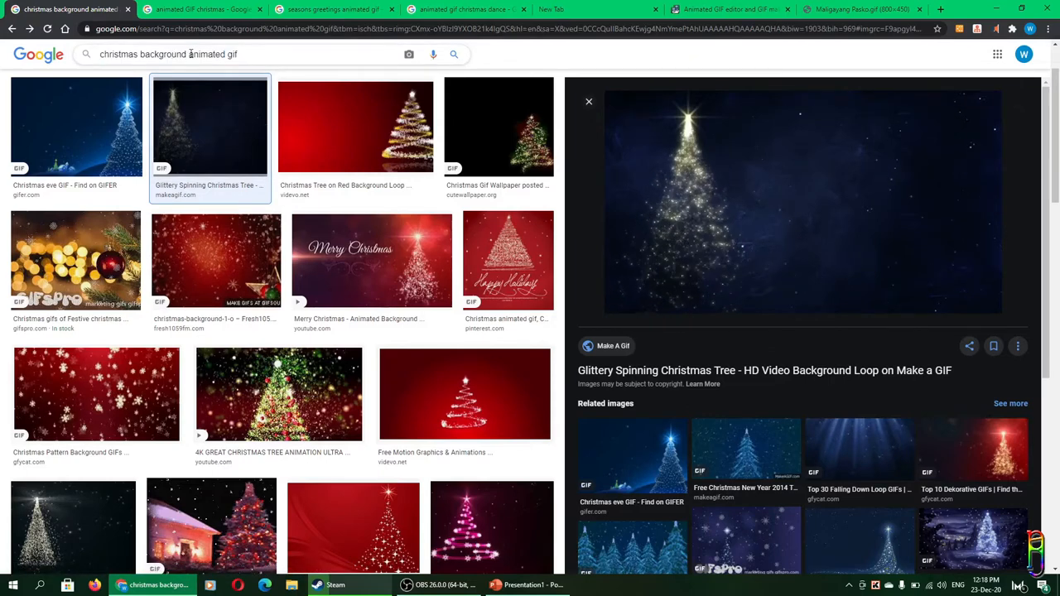
{"action": "key", "text": "ctrl+shift+Left"}
{"action": "key", "text": "ctrl+shift+Left"}
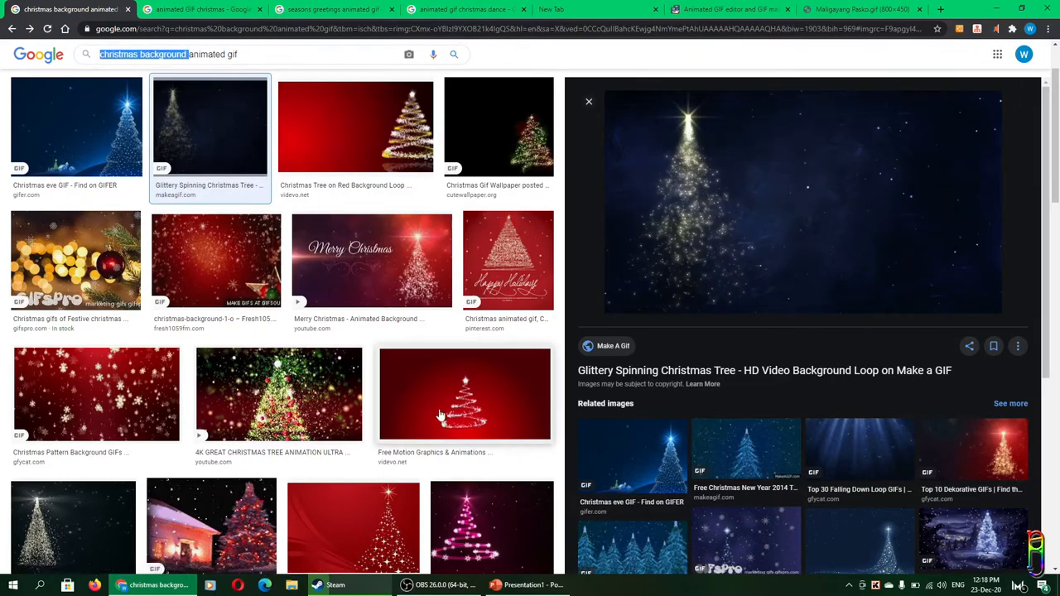
{"action": "left_click", "coordinate": [351, 148]}
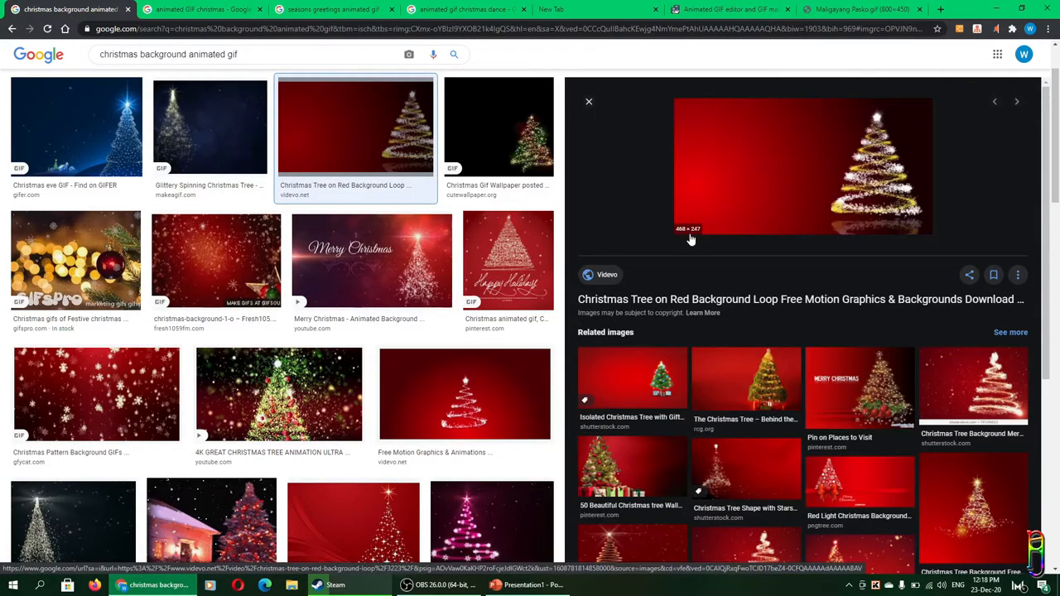
{"action": "key", "text": "Left"}
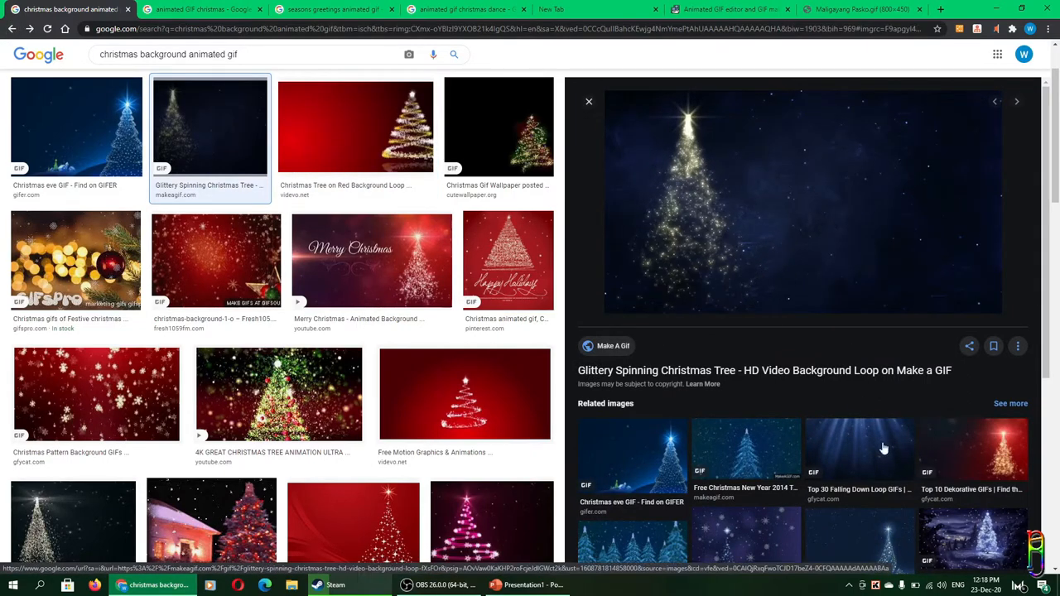
{"action": "scroll", "coordinate": [887, 455], "scroll_direction": "down", "scroll_amount": 2}
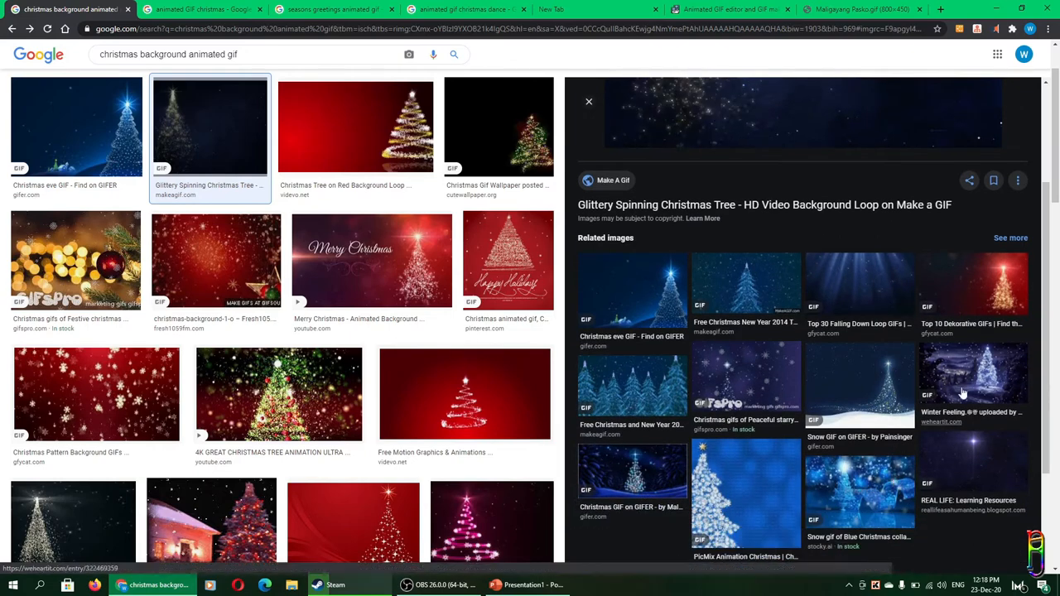
{"action": "left_click", "coordinate": [966, 390]}
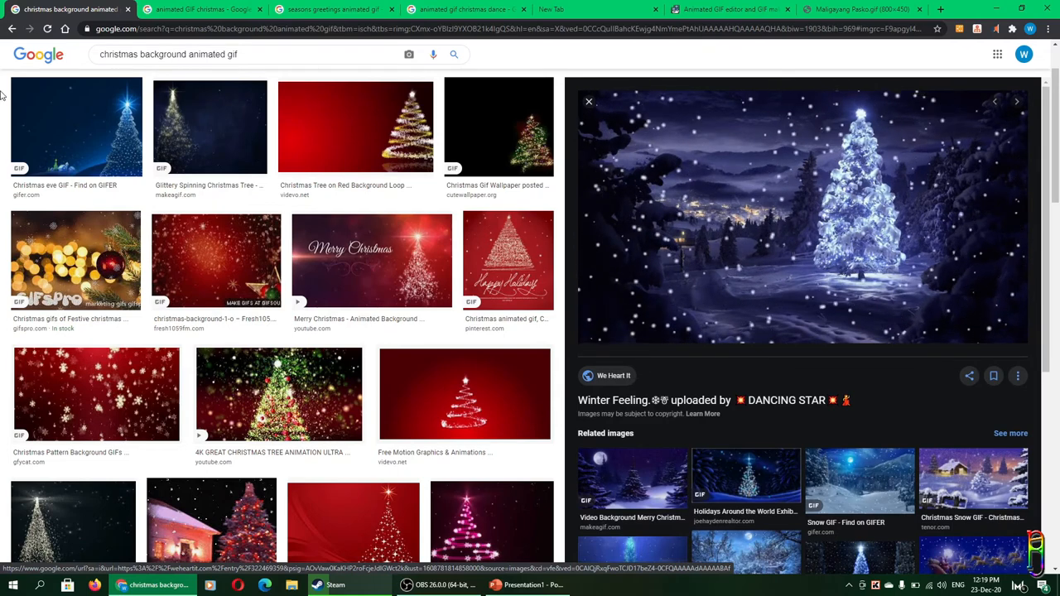
- Copy the Glittery Spinning Christmas Tree preview image
{"action": "left_click", "coordinate": [209, 125]}
{"action": "right_click", "coordinate": [746, 187]}
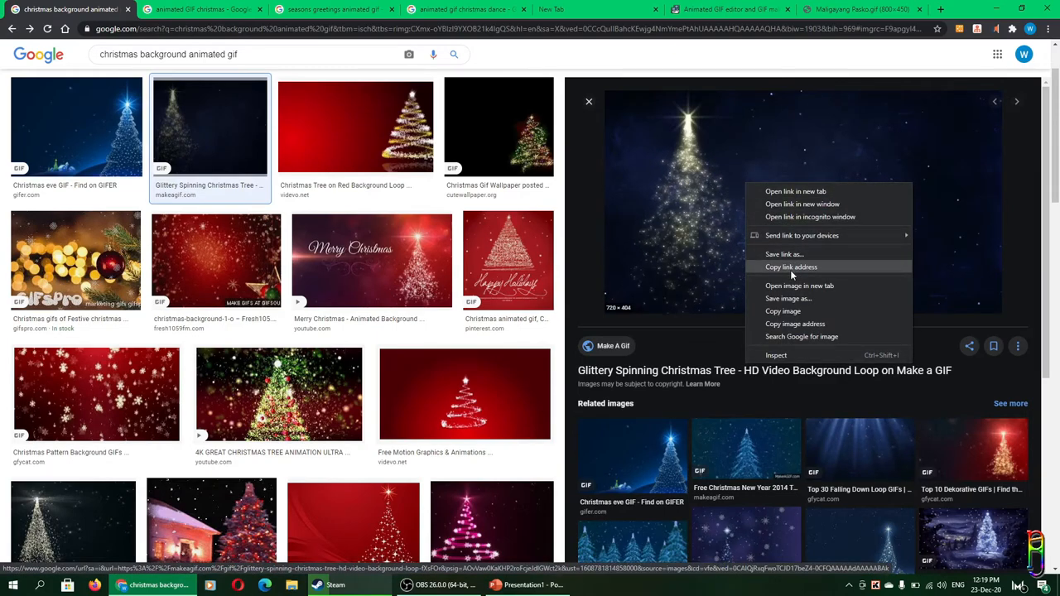
{"action": "left_click", "coordinate": [785, 311]}
- Paste the glittering tree image and enlarge it to cover the whole slide
{"action": "key", "text": "alt+Tab"}
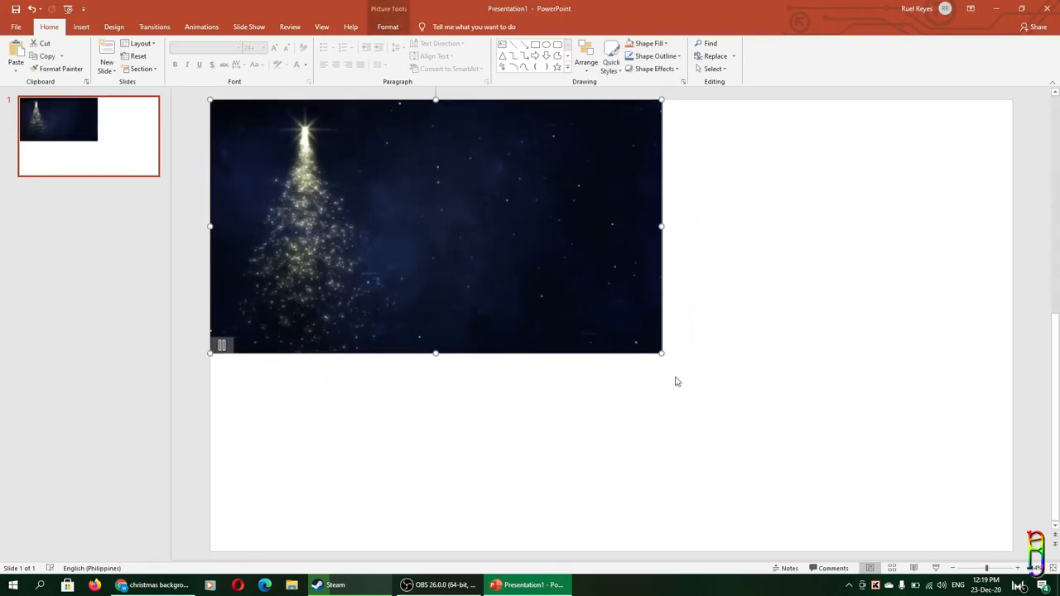
{"action": "left_click_drag", "start_coordinate": [662, 353], "coordinate": [980, 549]}
{"action": "left_click", "coordinate": [1037, 158]}
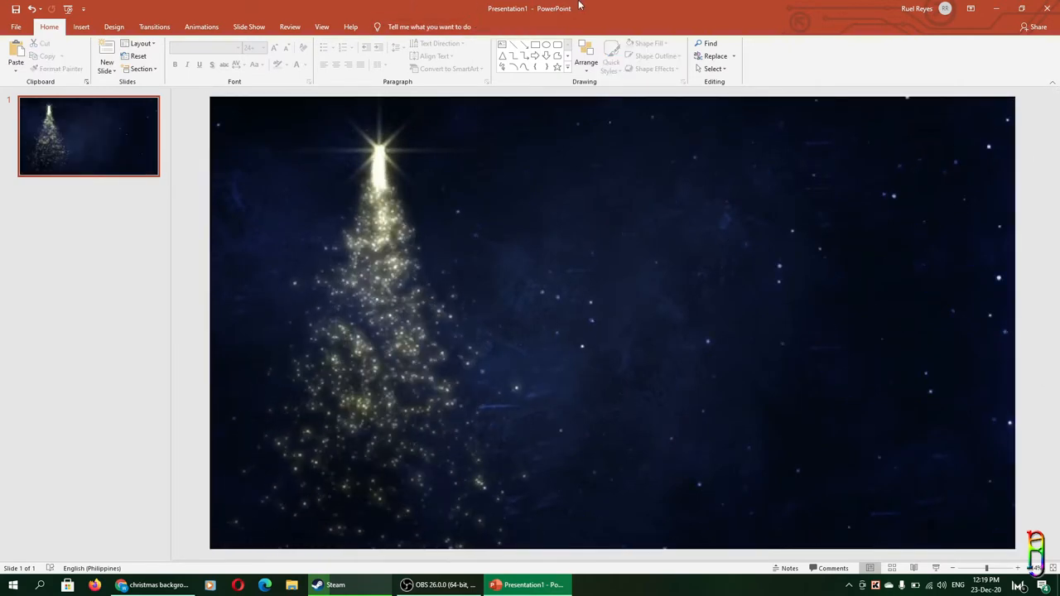
{"action": "key", "text": "alt+Tab"}
- Copy the sparkling MERRY Christmas GIF from the animated GIF christmas results and return to PowerPoint
{"action": "left_click", "coordinate": [201, 9]}
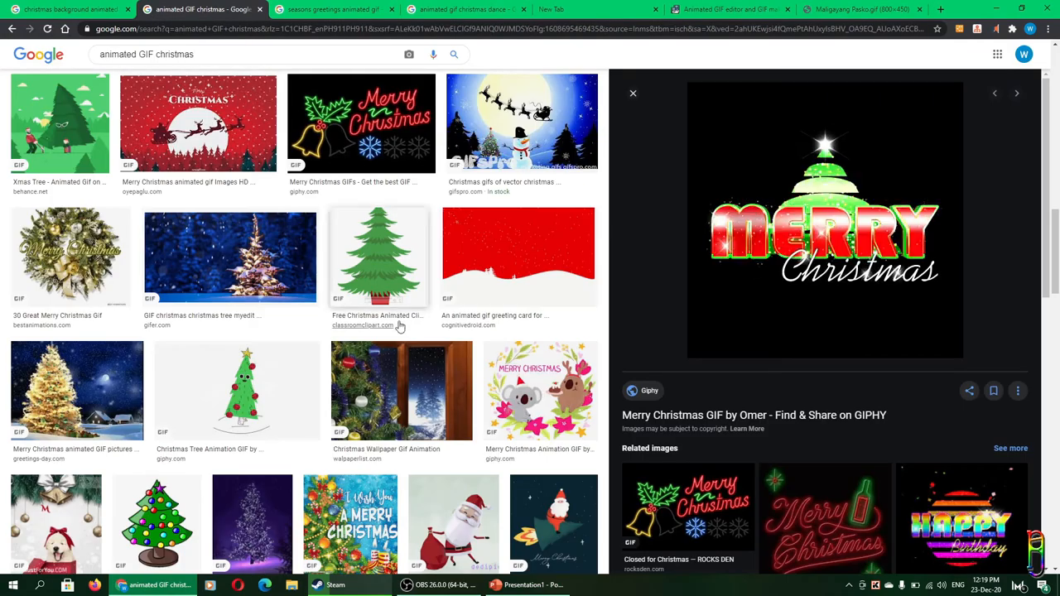
{"action": "right_click", "coordinate": [872, 143]}
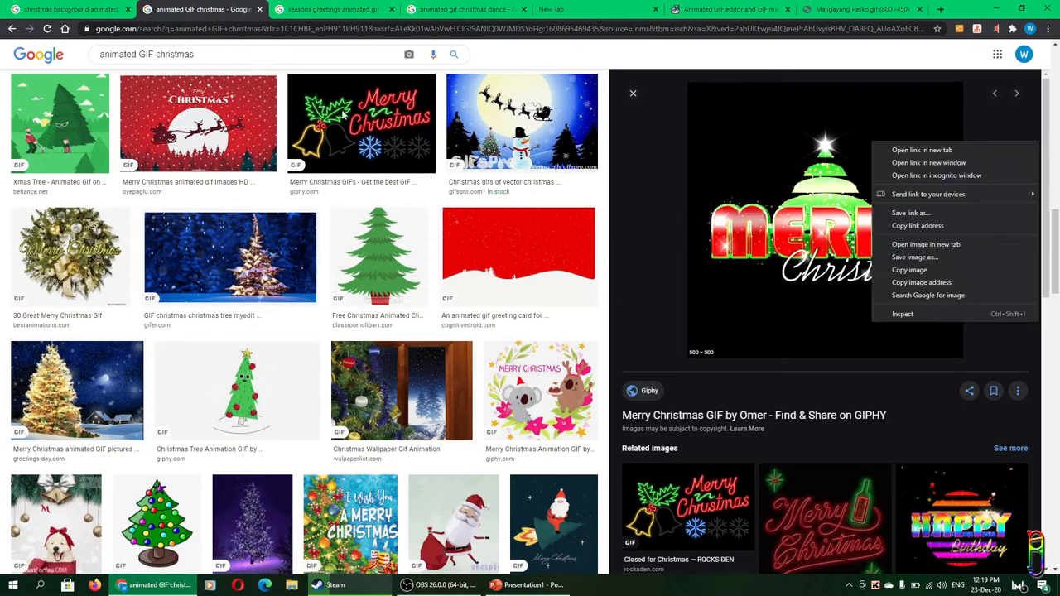
{"action": "left_click", "coordinate": [343, 114]}
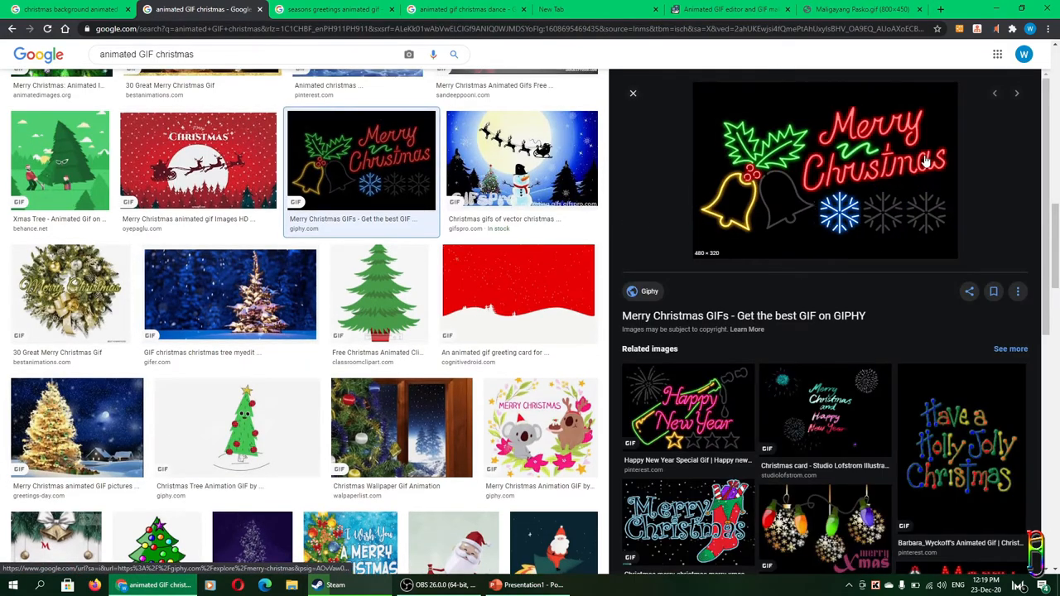
{"action": "scroll", "coordinate": [522, 199], "scroll_direction": "up", "scroll_amount": 1}
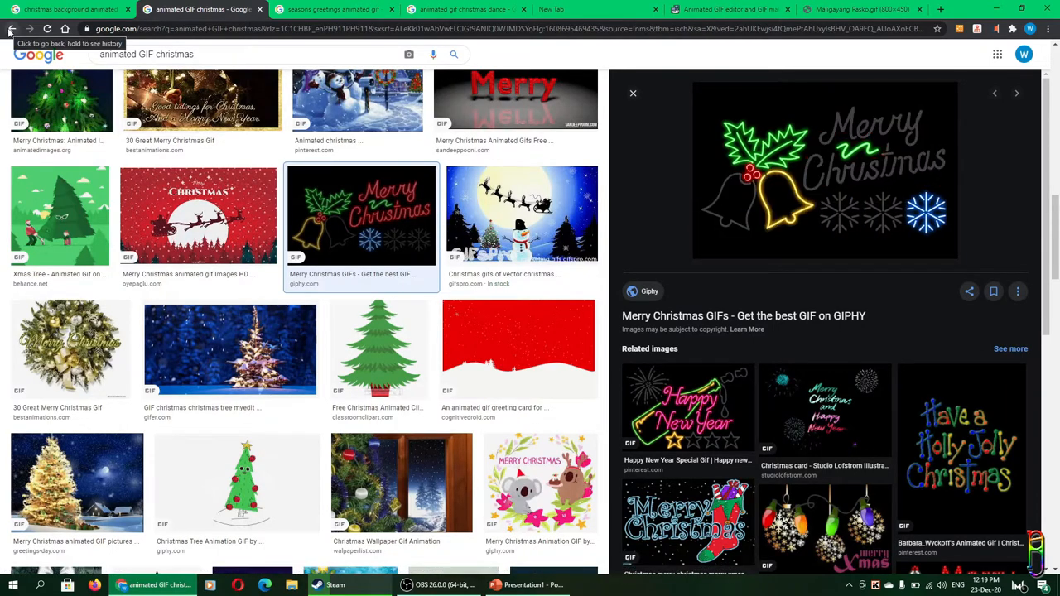
{"action": "right_click", "coordinate": [841, 207]}
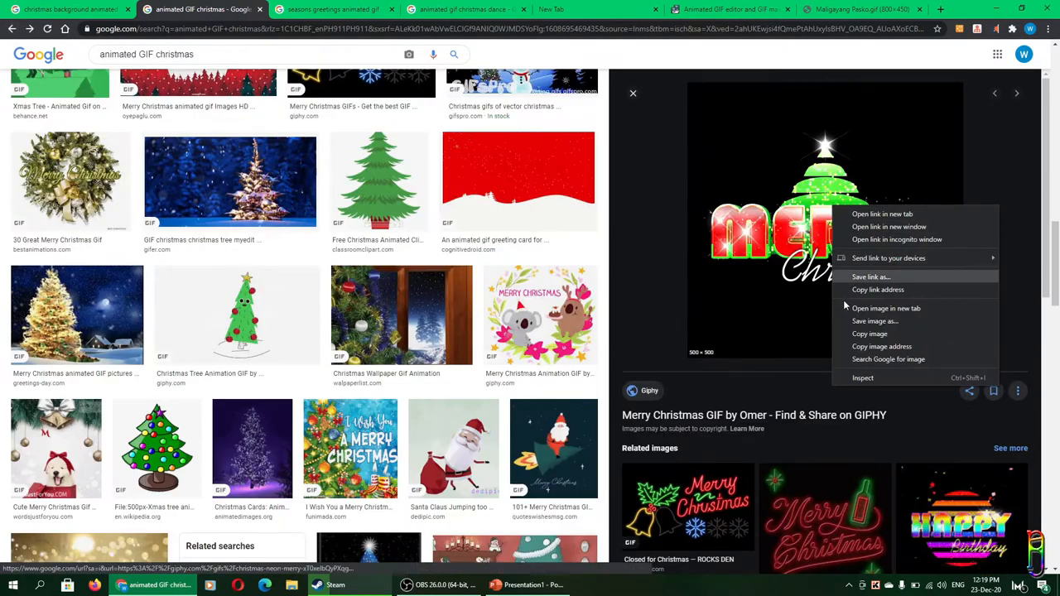
{"action": "left_click", "coordinate": [857, 341]}
{"action": "key", "text": "alt+Tab"}
- Paste the MERRY Christmas GIF over the tree background and shift it up-right
{"action": "left_click", "coordinate": [734, 326]}
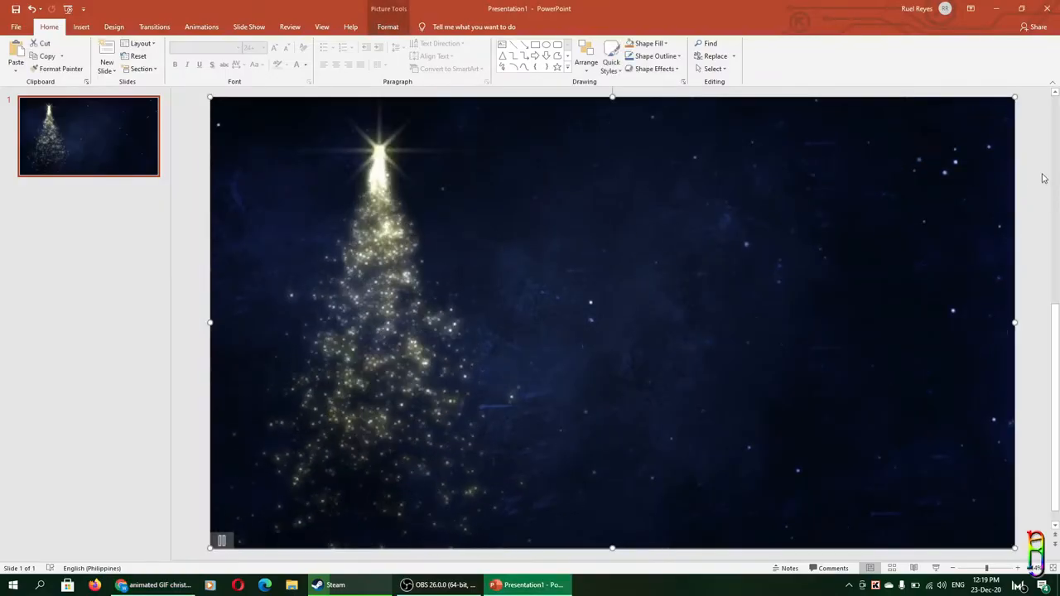
{"action": "key", "text": "ctrl+v"}
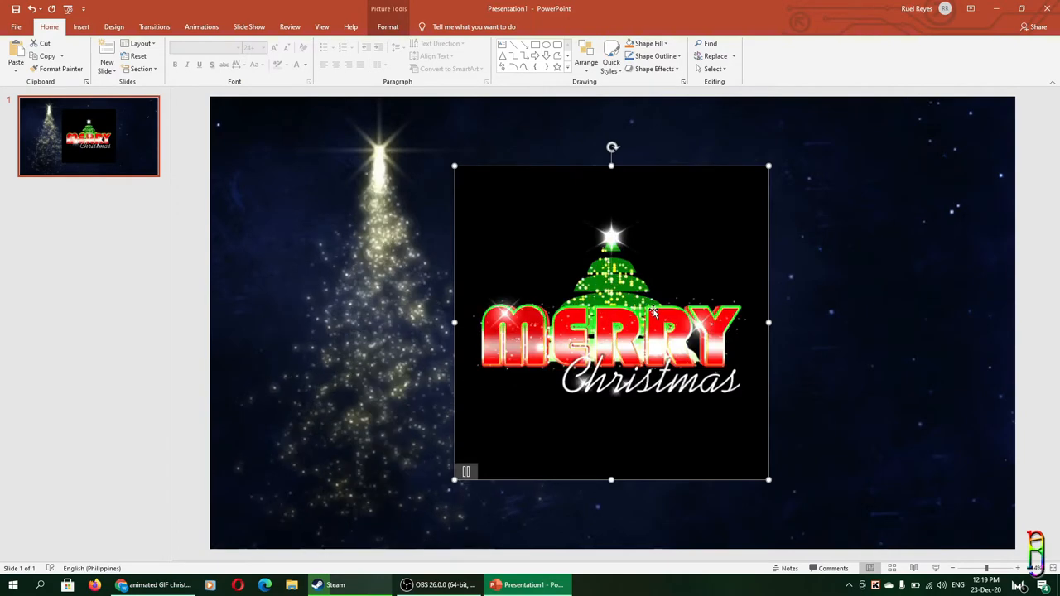
{"action": "left_click_drag", "start_coordinate": [660, 313], "coordinate": [705, 260]}
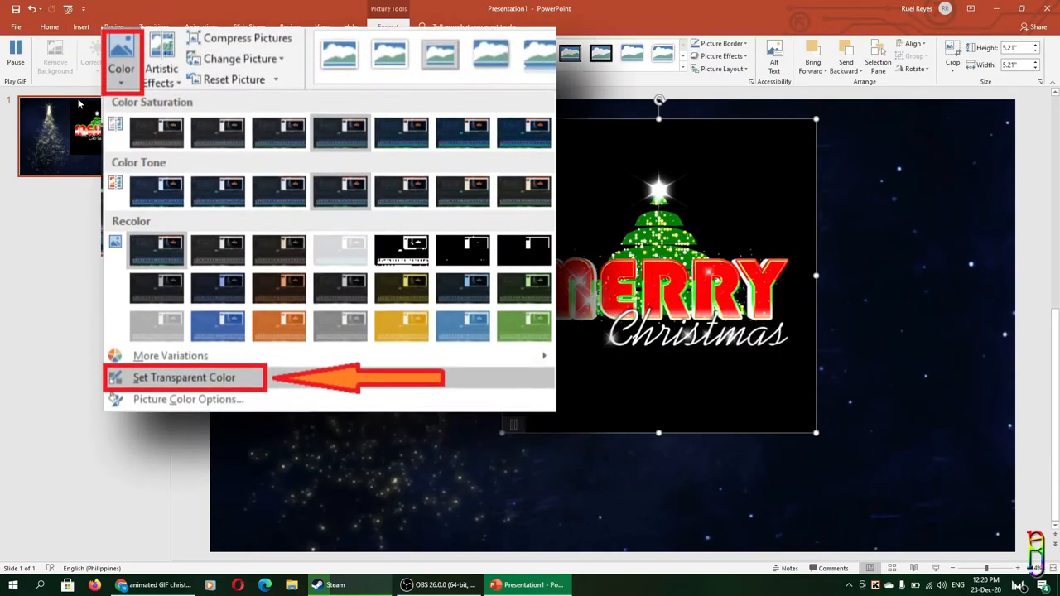
- Make the greeting's black background transparent and move it toward the upper right
{"action": "left_click", "coordinate": [170, 271]}
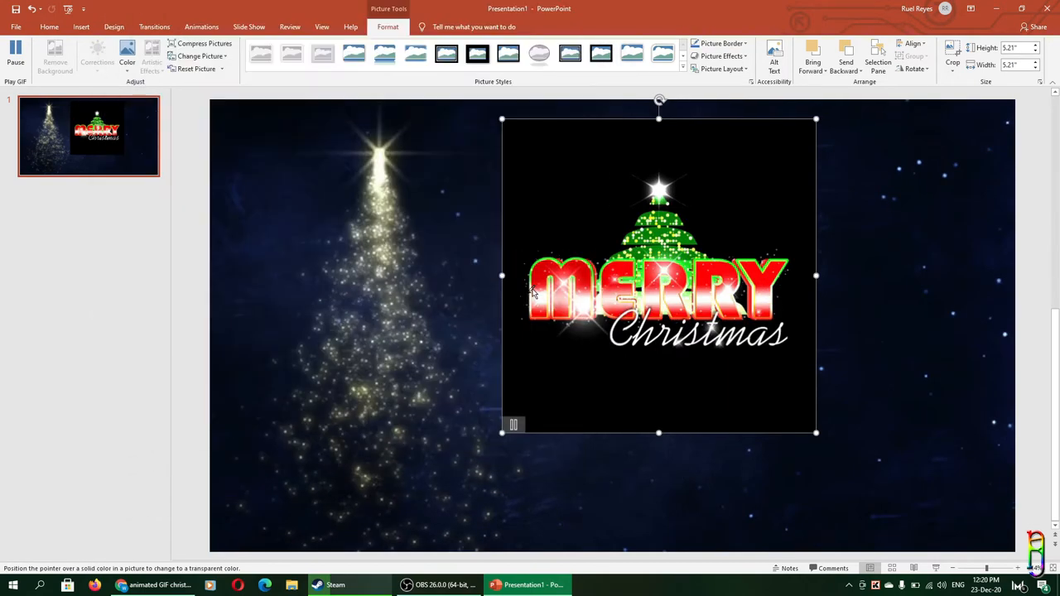
{"action": "left_click", "coordinate": [532, 292]}
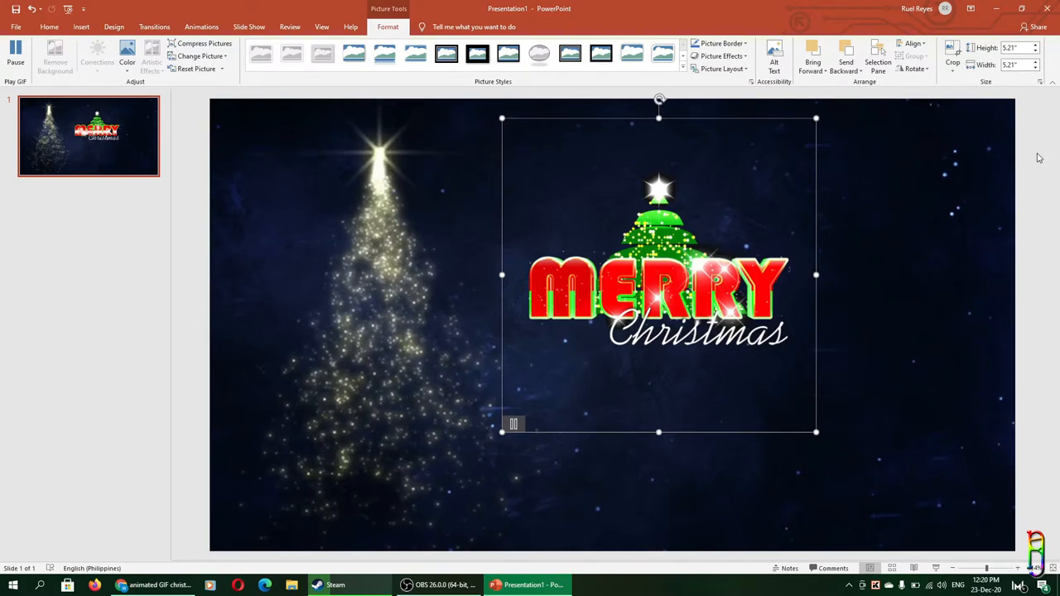
{"action": "left_click_drag", "start_coordinate": [682, 287], "coordinate": [771, 239]}
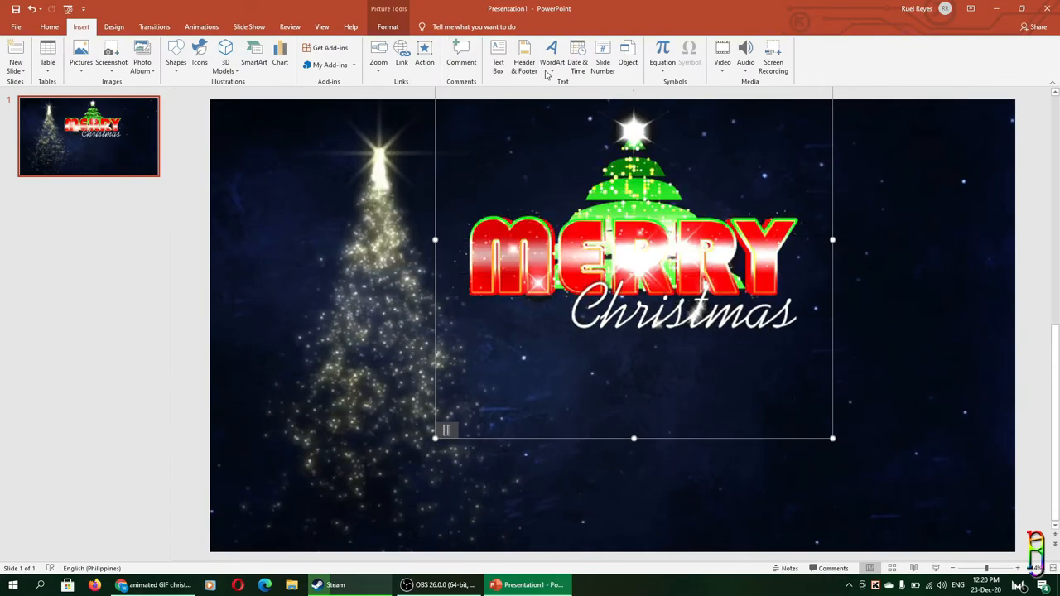
- Add a yellow styled "to all" text box and set it in the JacobaLightDB script font
{"action": "left_click", "coordinate": [547, 66]}
{"action": "left_click", "coordinate": [679, 90]}
{"action": "type", "text": "To"}
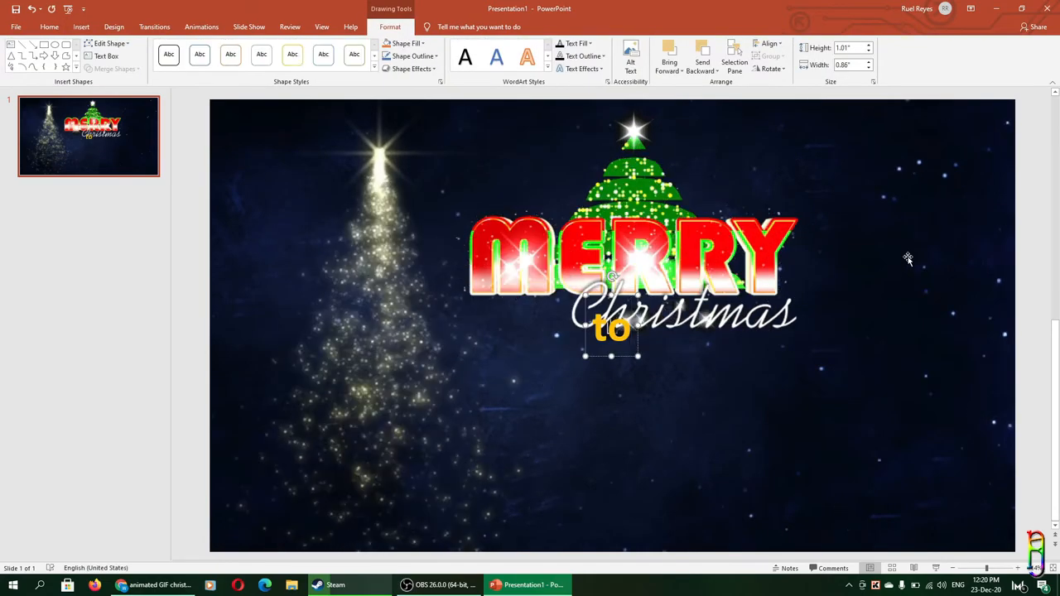
{"action": "type", "text": " all"}
{"action": "key", "text": "ctrl+a"}
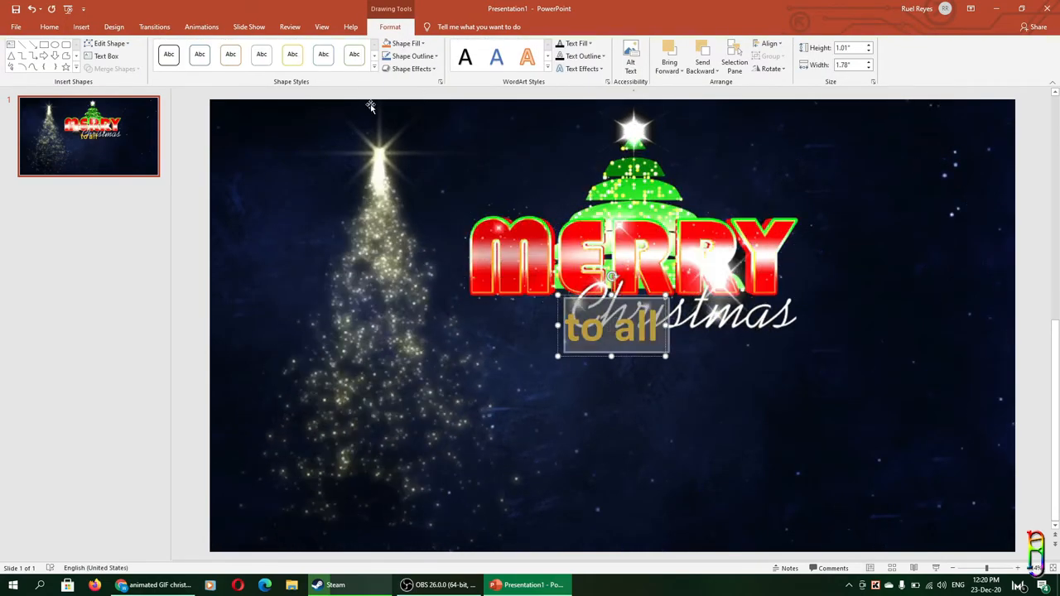
{"action": "left_click", "coordinate": [48, 27]}
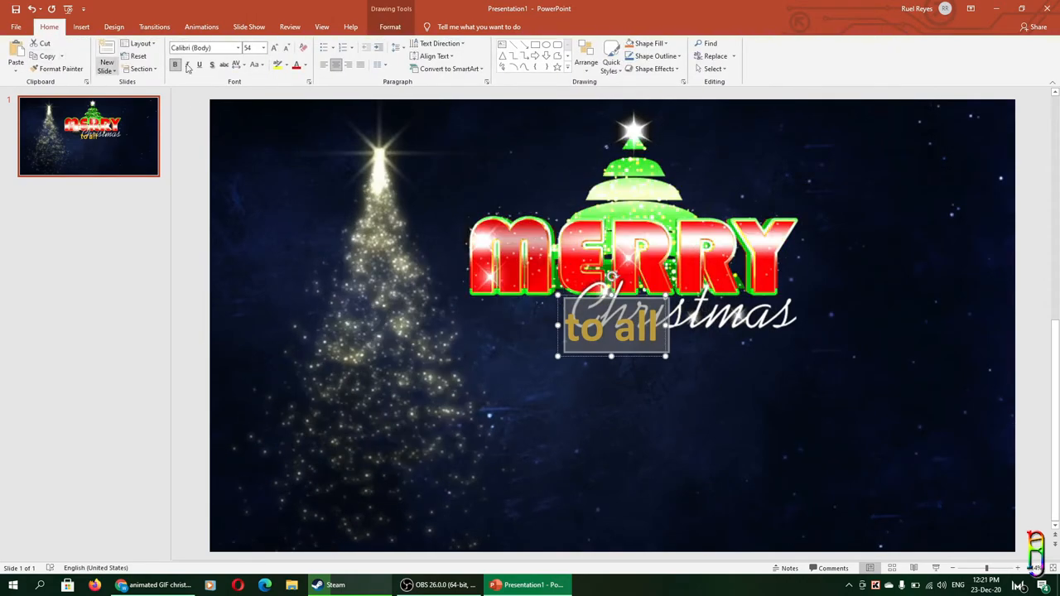
{"action": "left_click", "coordinate": [238, 48]}
{"action": "scroll", "coordinate": [222, 332], "scroll_direction": "down", "scroll_amount": 5}
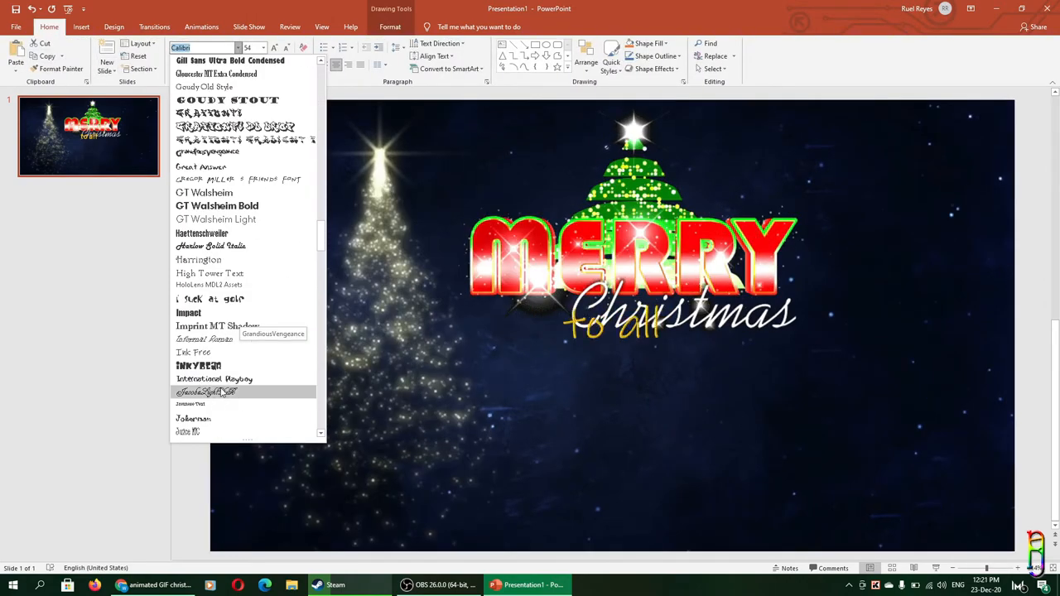
{"action": "left_click", "coordinate": [227, 393]}
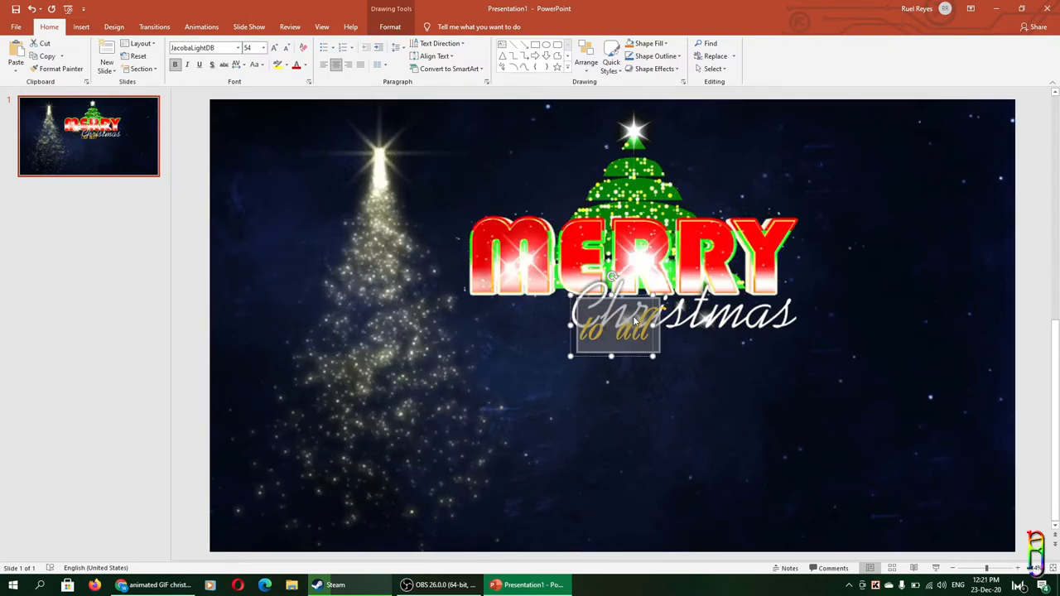
- Move "to all" beside MERRY and enlarge it to 166 pt
{"action": "left_click_drag", "start_coordinate": [638, 349], "coordinate": [895, 245]}
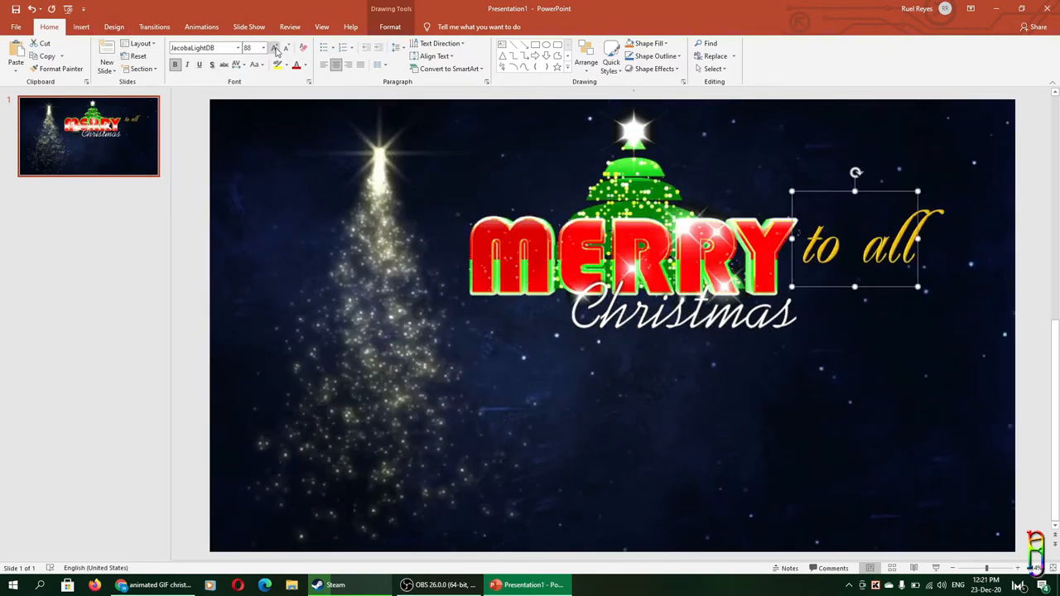
{"action": "key", "text": "ctrl+z"}
{"action": "key", "text": "ctrl+z"}
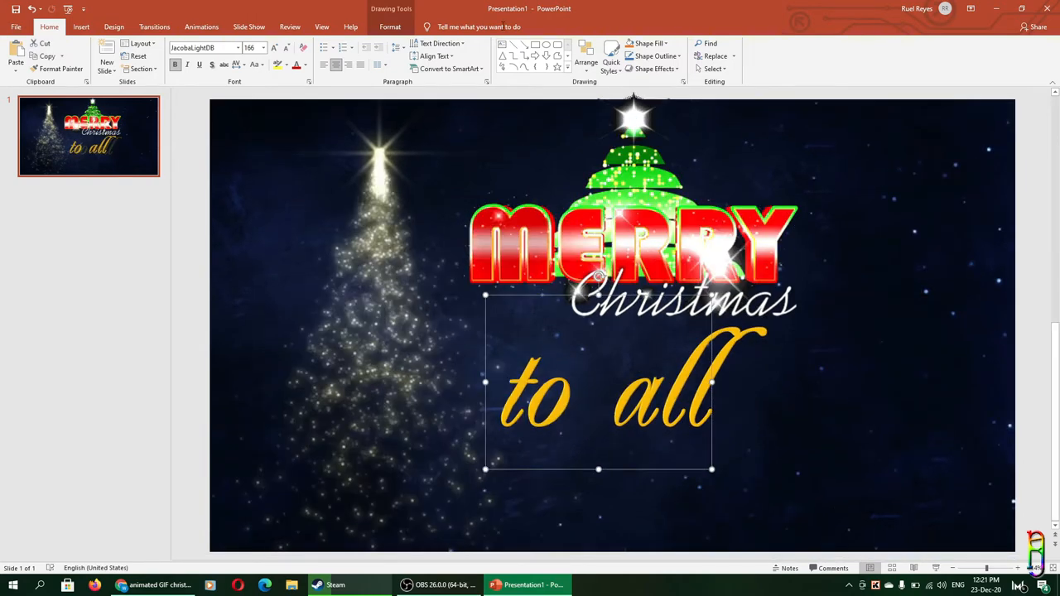
{"action": "left_click", "coordinate": [390, 26]}
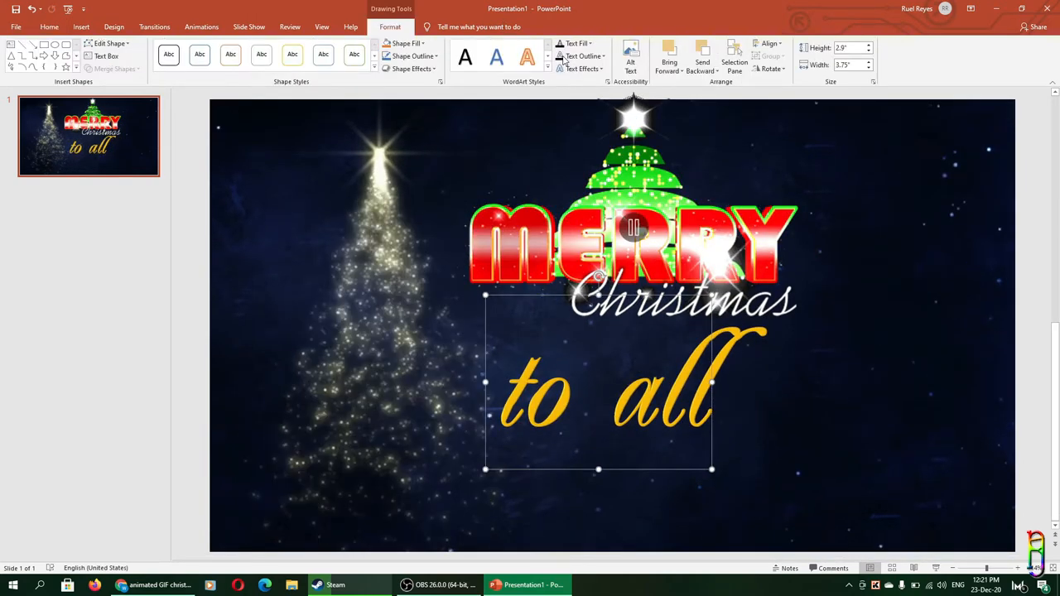
- Give "to all" a yellow glow and move it to the right of Christmas
{"action": "left_click", "coordinate": [579, 68]}
{"action": "mouse_move", "coordinate": [592, 139]}
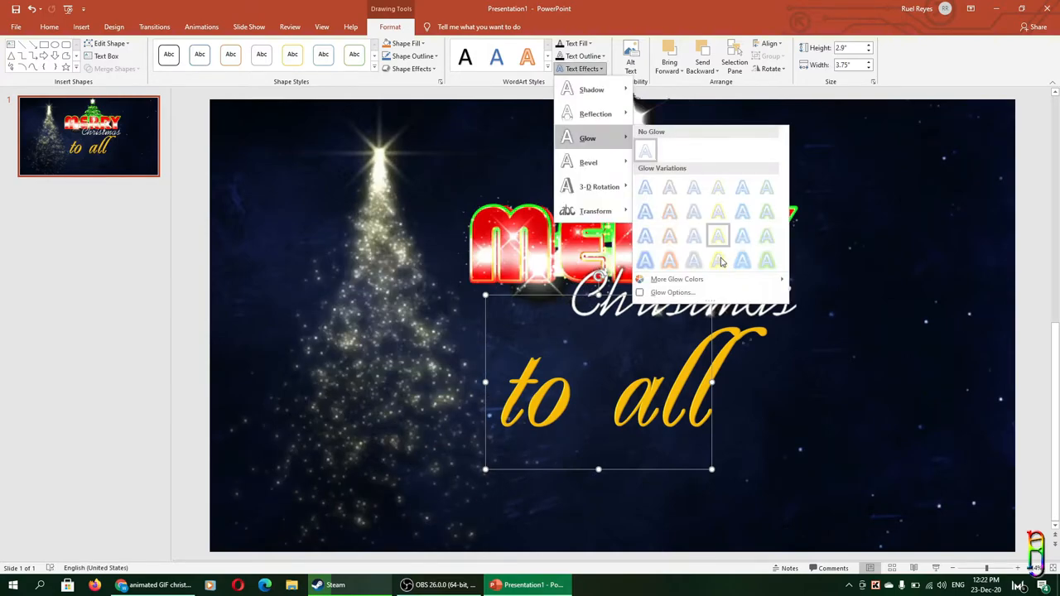
{"action": "left_click", "coordinate": [720, 262]}
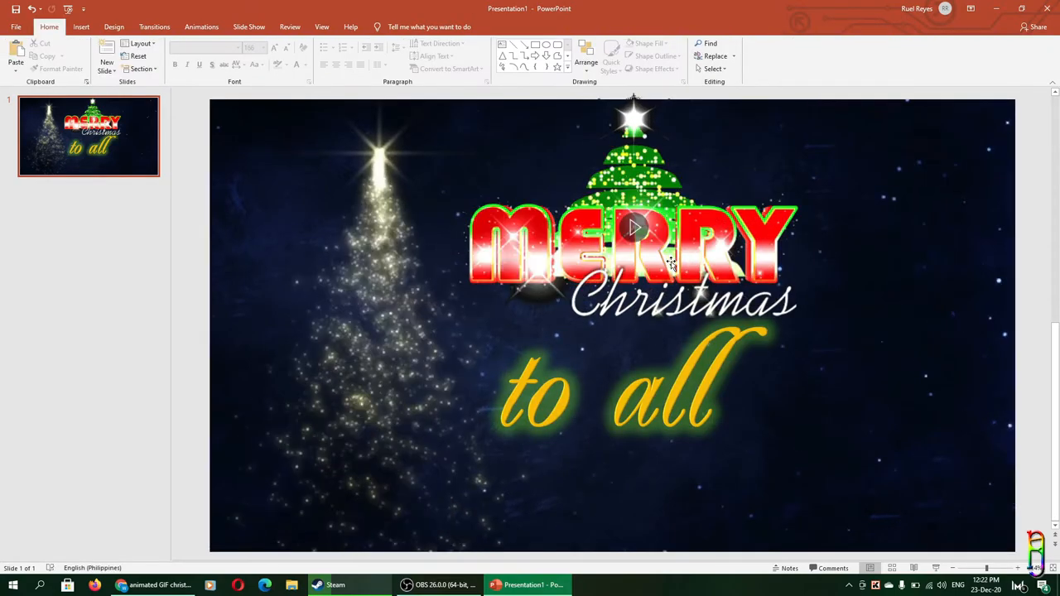
{"action": "left_click", "coordinate": [704, 480]}
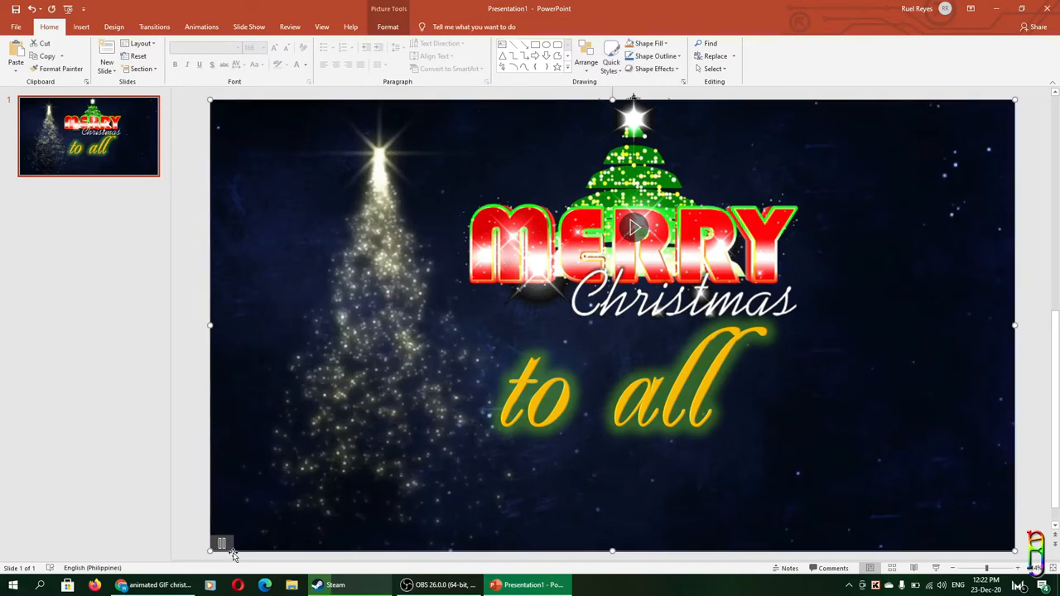
{"action": "left_click", "coordinate": [611, 325]}
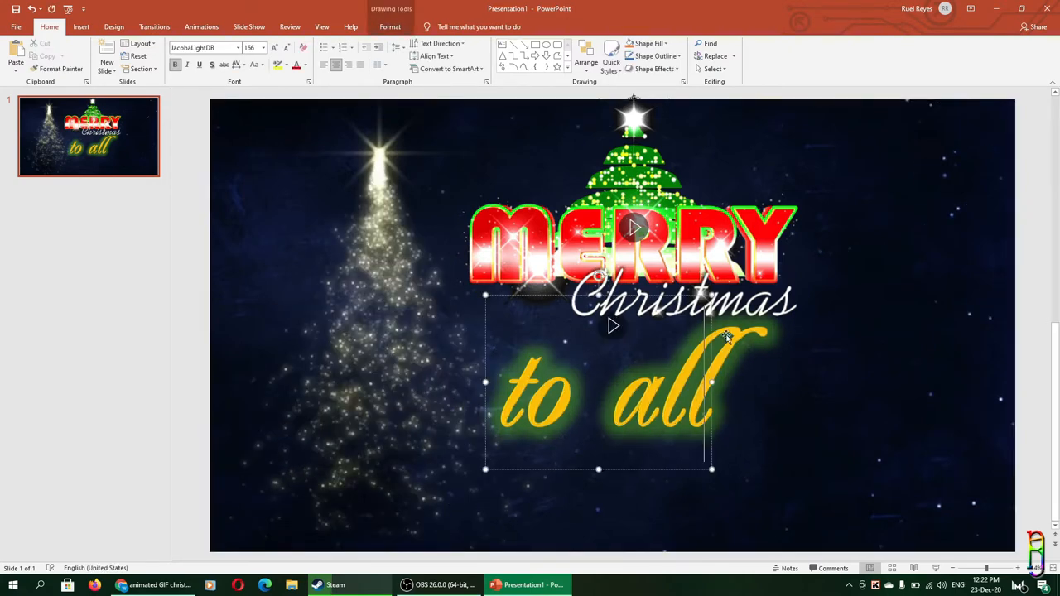
{"action": "left_click_drag", "start_coordinate": [710, 318], "coordinate": [942, 200]}
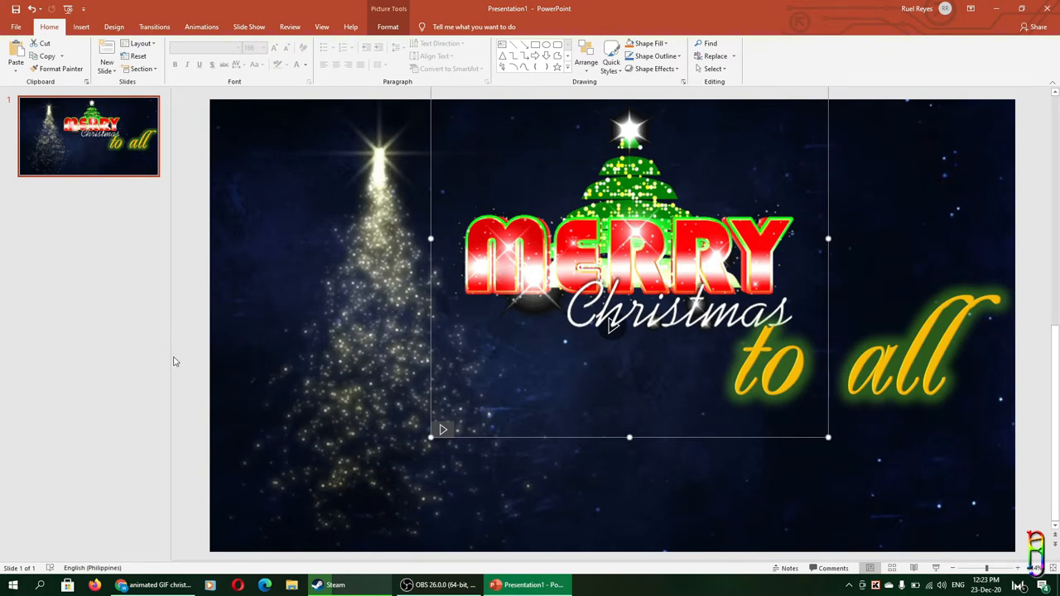
- Copy the Seasons Greetings GIF from Google Images and paste it onto the slide
{"action": "left_click", "coordinate": [157, 585]}
{"action": "left_click", "coordinate": [344, 9]}
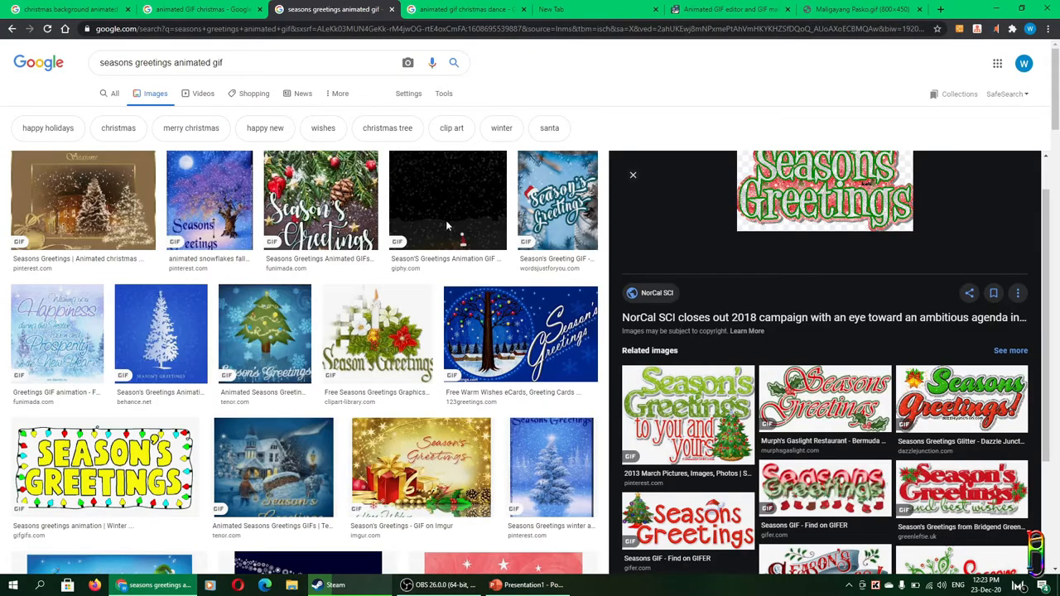
{"action": "right_click", "coordinate": [811, 207]}
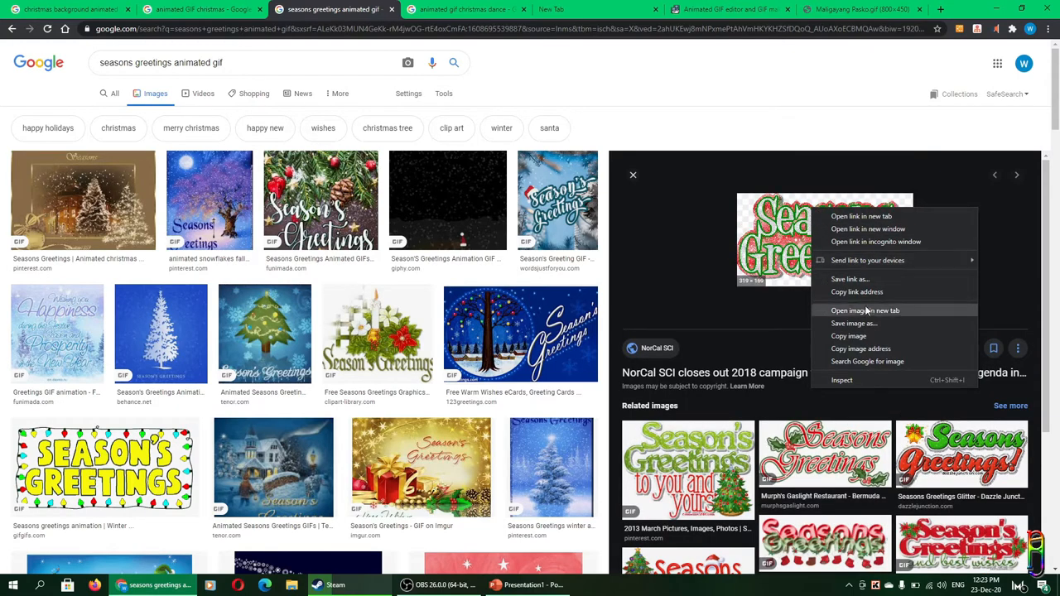
{"action": "left_click", "coordinate": [854, 337]}
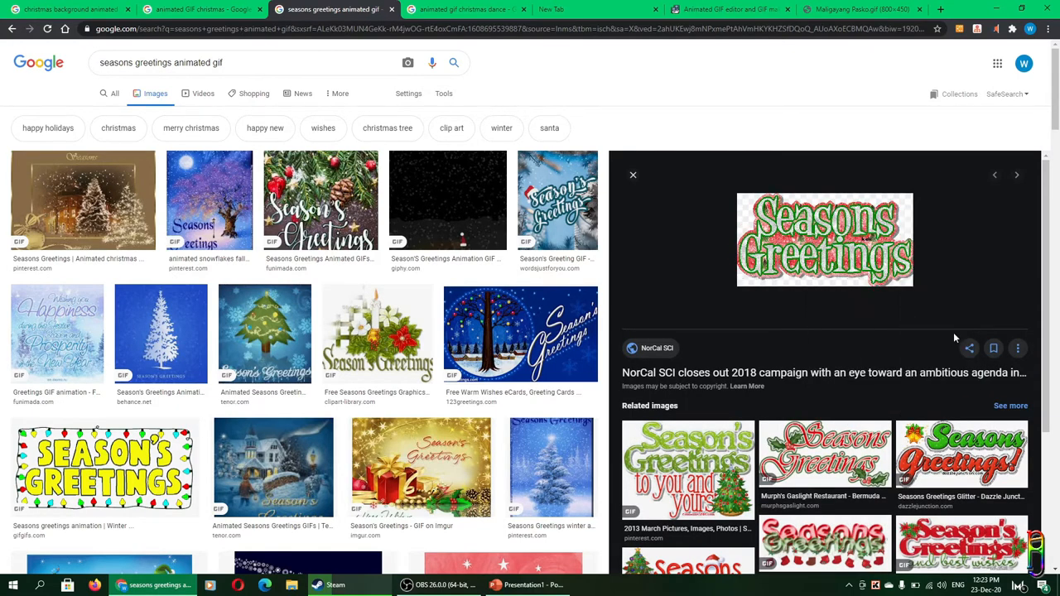
{"action": "key", "text": "alt+Tab"}
{"action": "key", "text": "ctrl+v"}
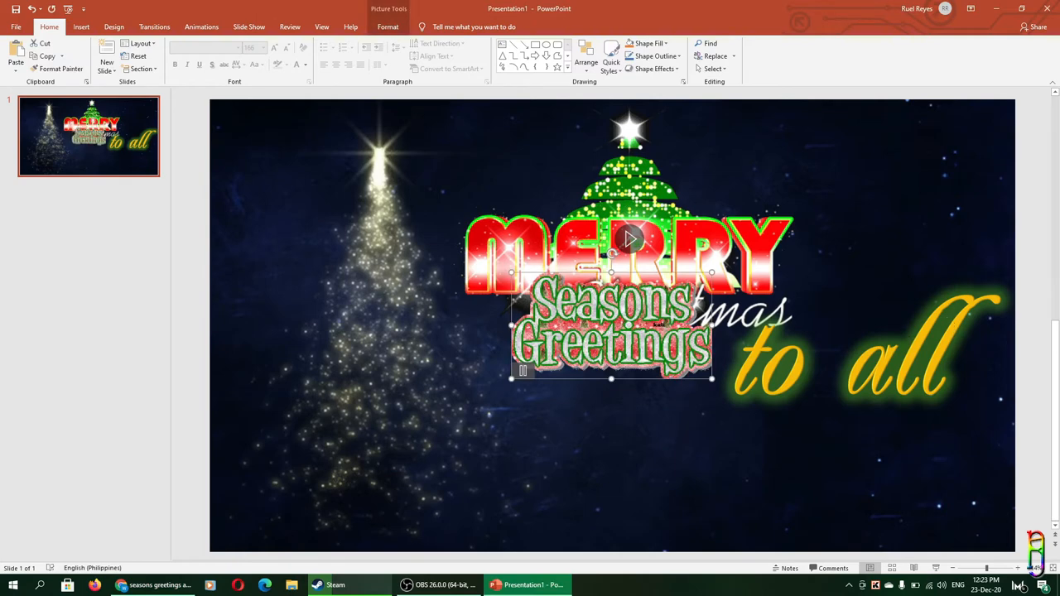
- Place Seasons Greetings below "to all", with "to all" up beside MERRY
{"action": "left_click_drag", "start_coordinate": [648, 332], "coordinate": [622, 488]}
{"action": "left_click_drag", "start_coordinate": [833, 249], "coordinate": [856, 157]}
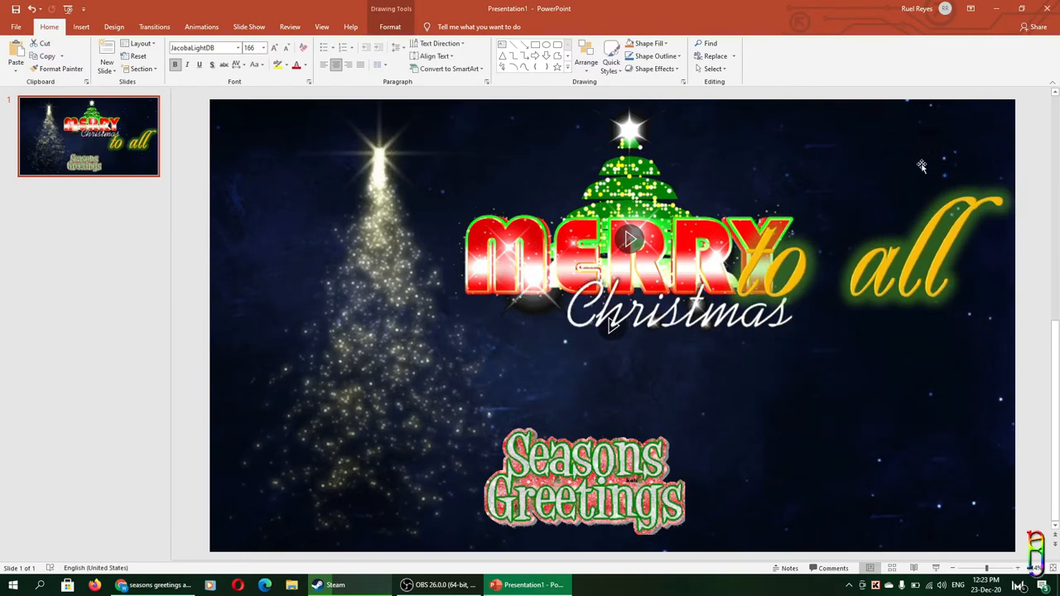
{"action": "left_click", "coordinate": [819, 432]}
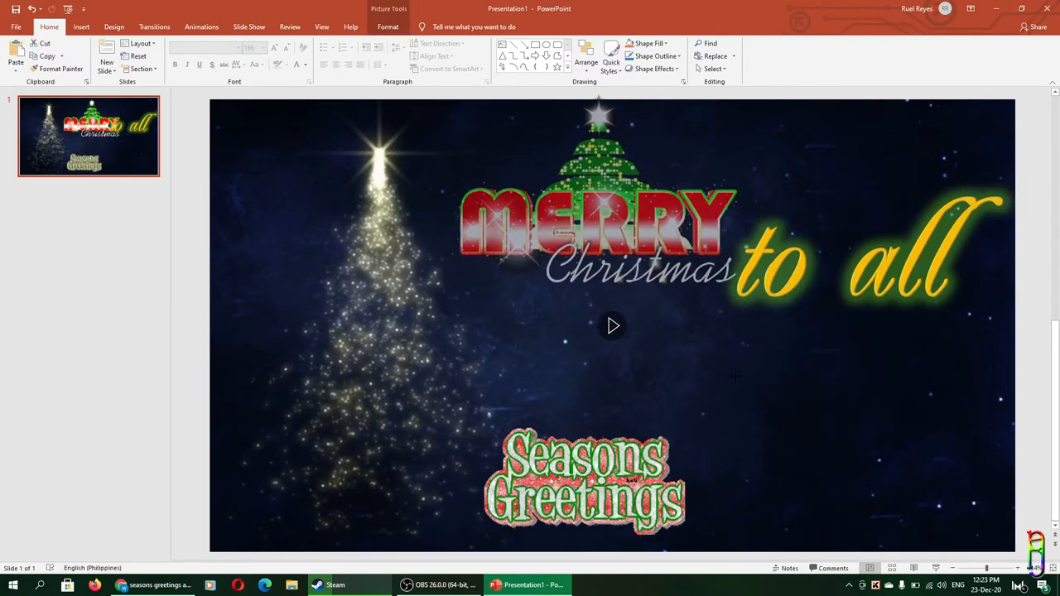
{"action": "left_click_drag", "start_coordinate": [584, 480], "coordinate": [721, 382]}
- Duplicate "to all" to the lower left as "from" and shrink it to 96 pt
{"action": "left_click", "coordinate": [859, 335]}
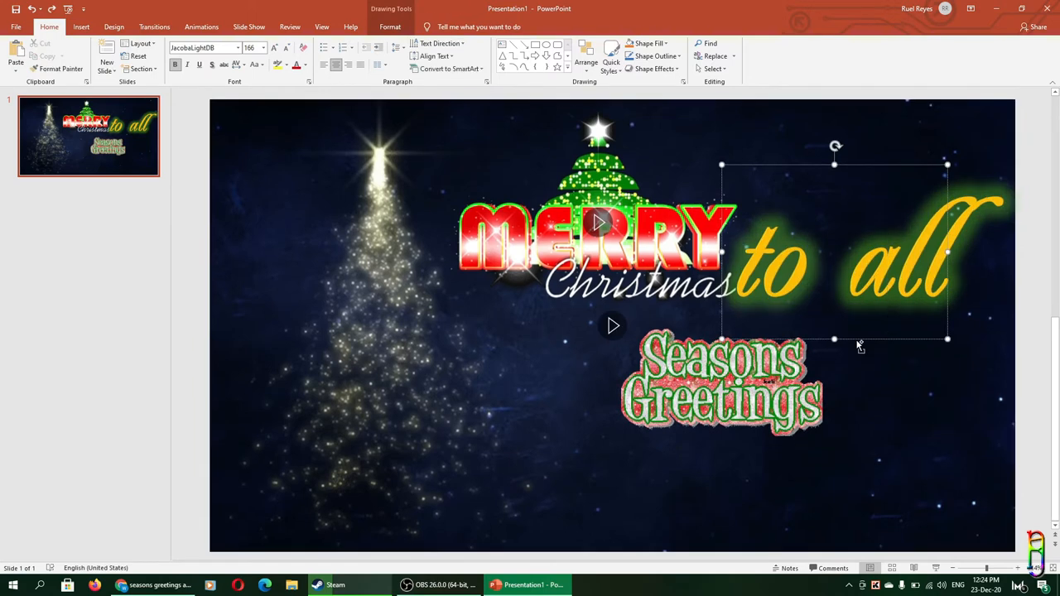
{"action": "left_click_drag", "start_coordinate": [859, 346], "coordinate": [588, 491]}
{"action": "type", "text": "from"}
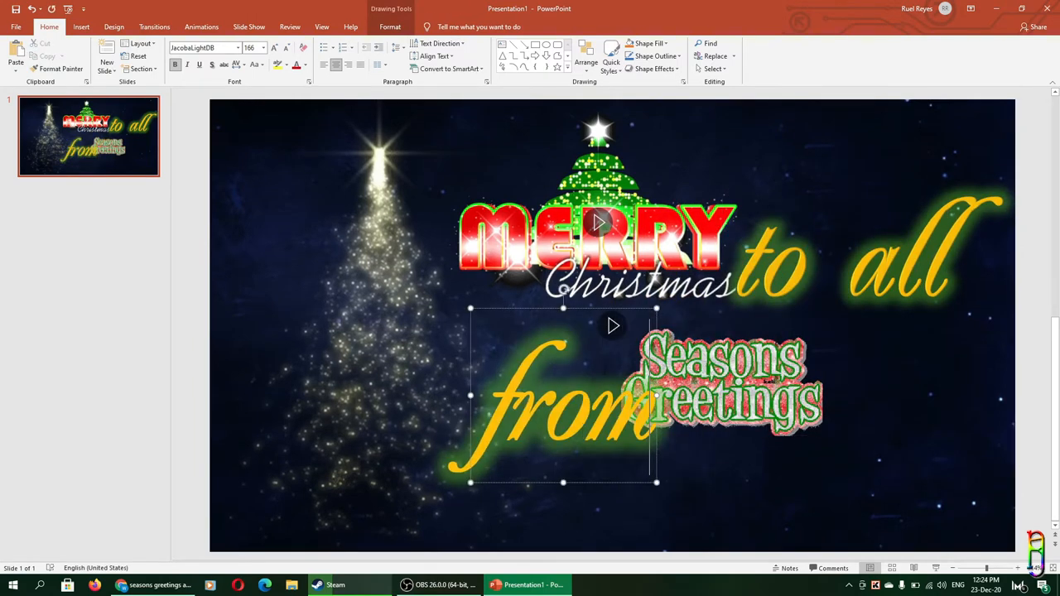
{"action": "left_click", "coordinate": [286, 47]}
{"action": "left_click", "coordinate": [286, 47]}
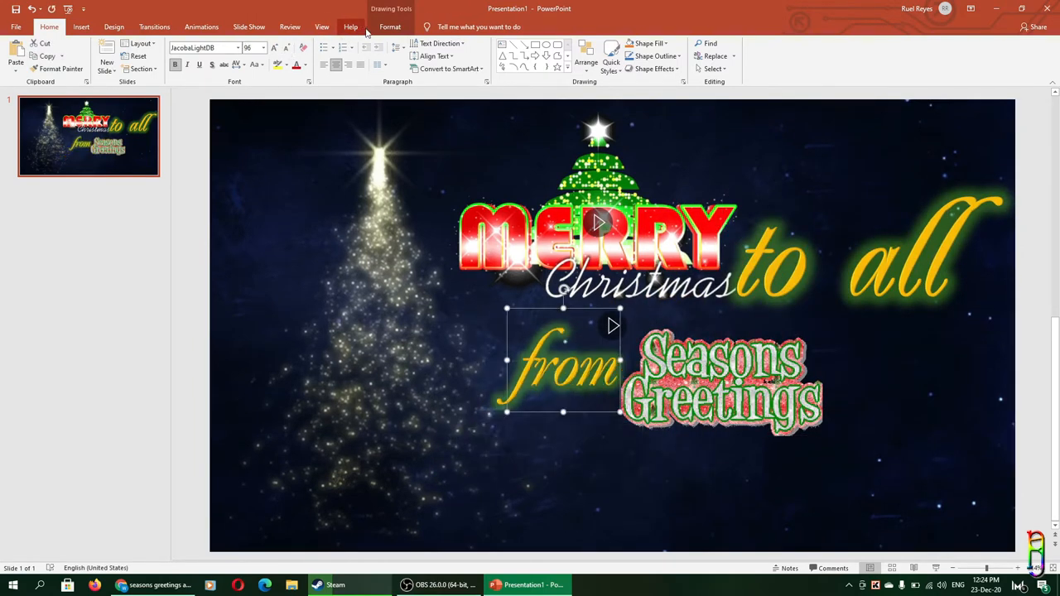
- Colour the "from" text blue and move it below Seasons Greetings
{"action": "left_click", "coordinate": [390, 27]}
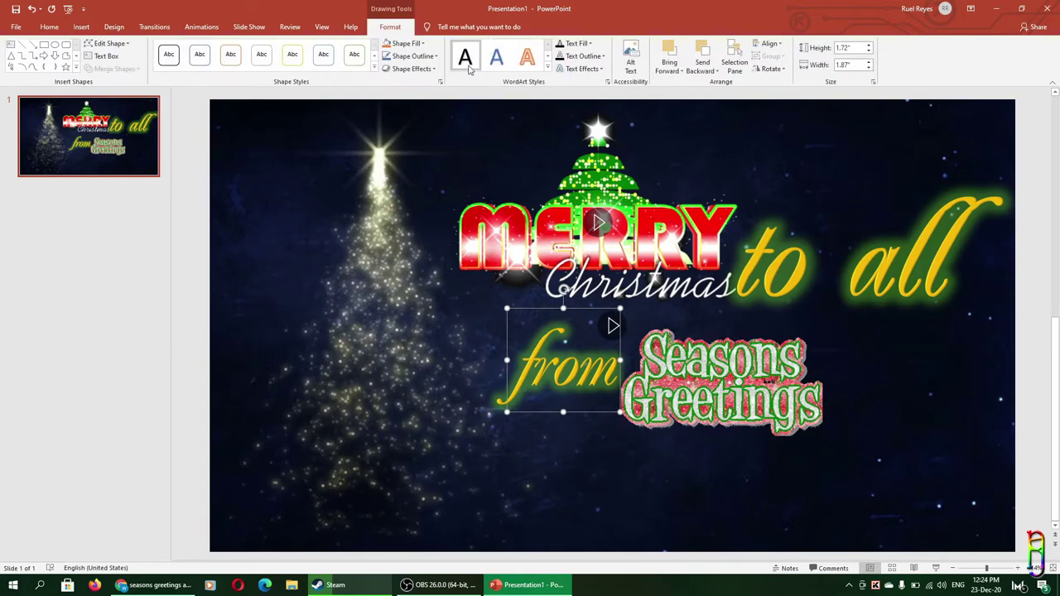
{"action": "left_click", "coordinate": [590, 43]}
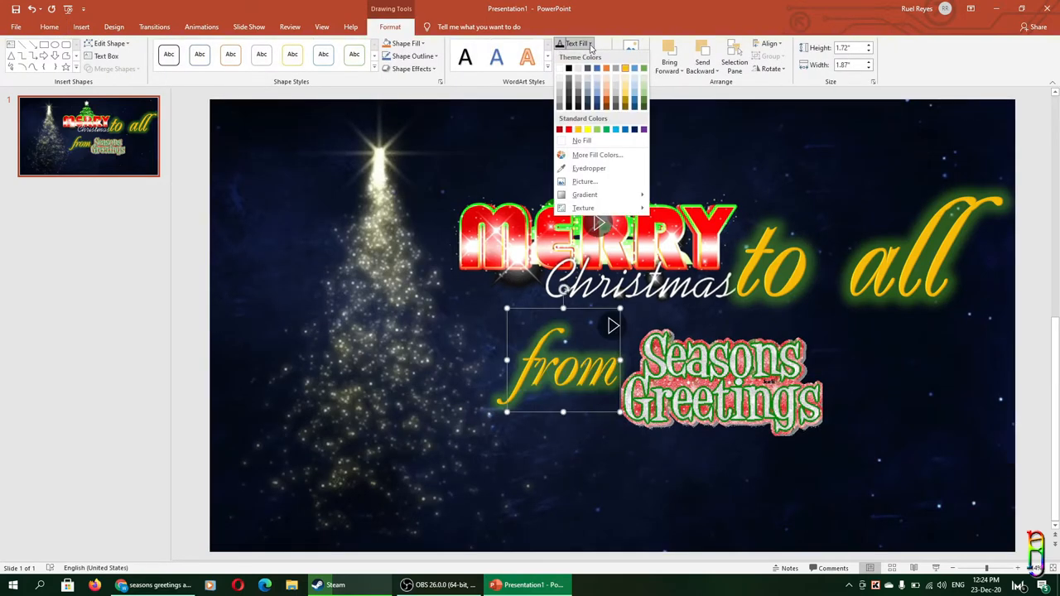
{"action": "left_click", "coordinate": [617, 135]}
{"action": "left_click", "coordinate": [582, 69]}
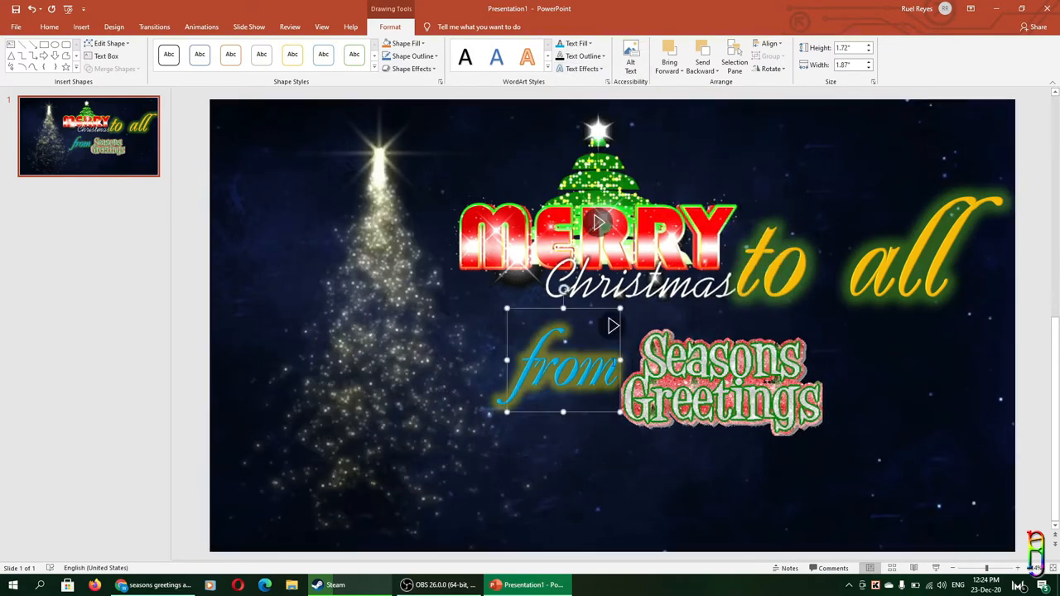
{"action": "key", "text": "ctrl+y"}
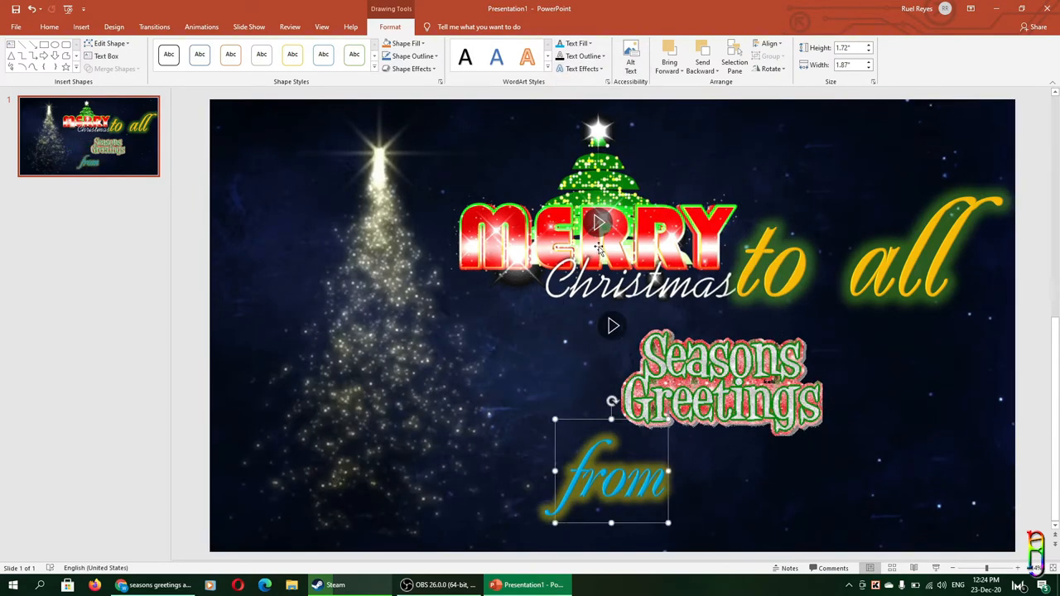
{"action": "key", "text": "Escape"}
- Paste the GIBBY and TRIVIA logo pictures and line them up after 'from', shifting the greeting left
{"action": "key", "text": "ctrl+v"}
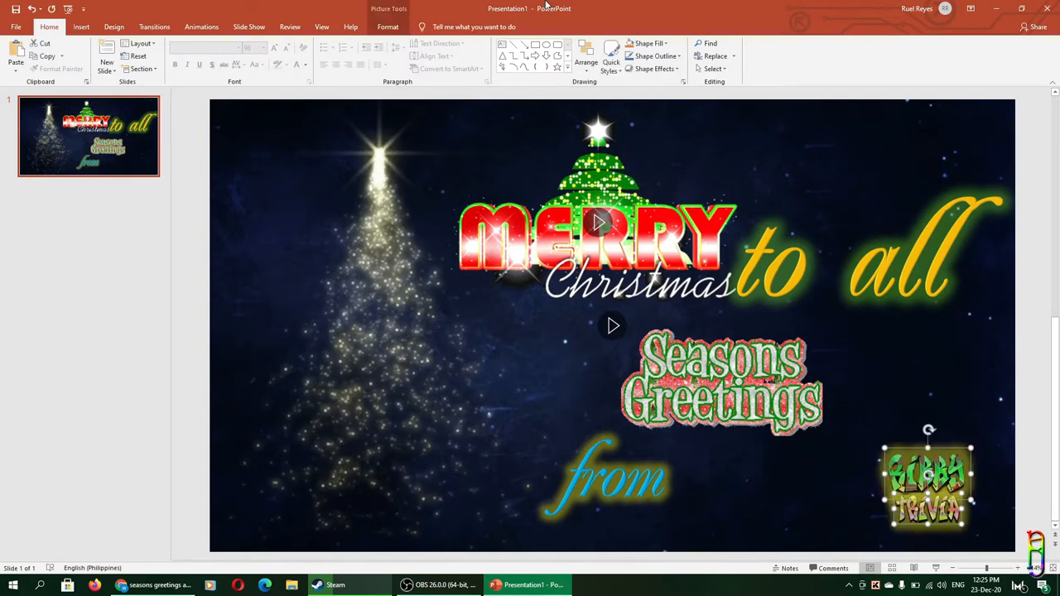
{"action": "left_click", "coordinate": [774, 462]}
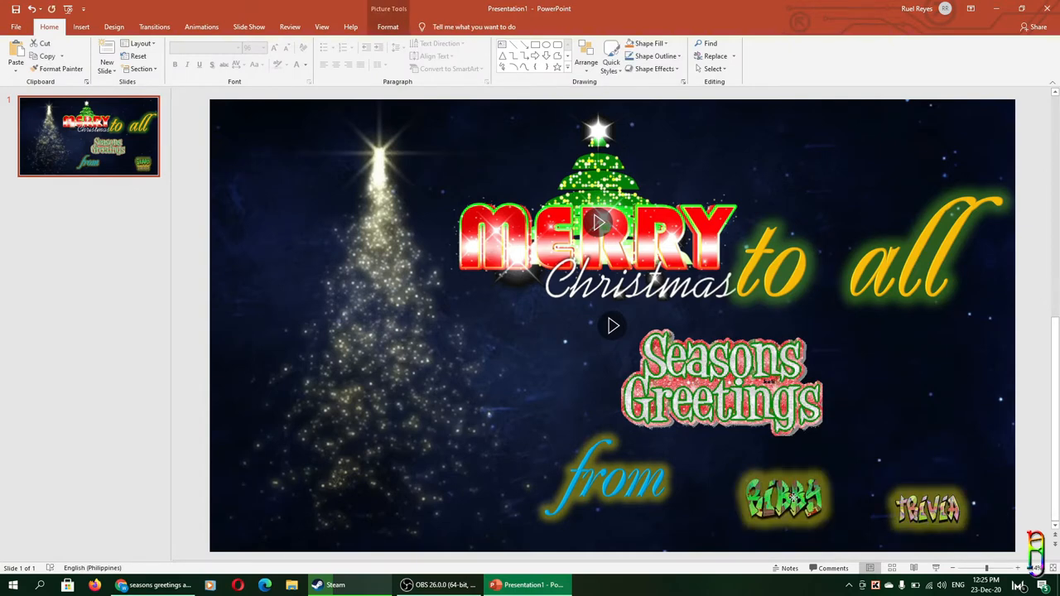
{"action": "left_click_drag", "start_coordinate": [792, 497], "coordinate": [785, 497]}
{"action": "left_click_drag", "start_coordinate": [911, 504], "coordinate": [897, 504]}
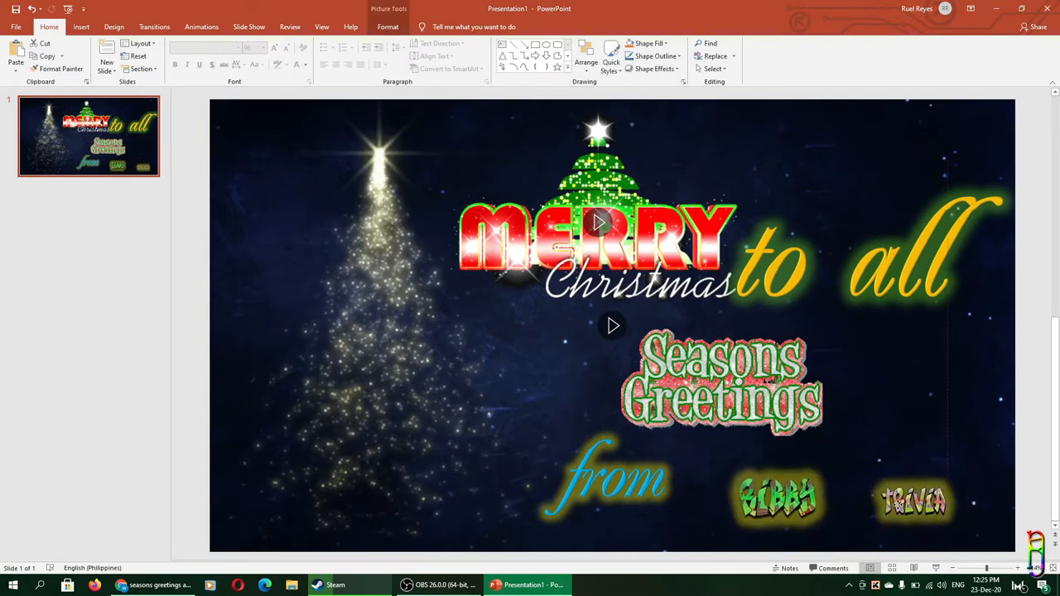
{"action": "left_click_drag", "start_coordinate": [721, 385], "coordinate": [613, 389]}
{"action": "mouse_move", "coordinate": [779, 497]}
{"action": "left_mouse_down"}
{"action": "mouse_move", "coordinate": [762, 462]}
{"action": "mouse_move", "coordinate": [737, 476]}
{"action": "left_mouse_up"}
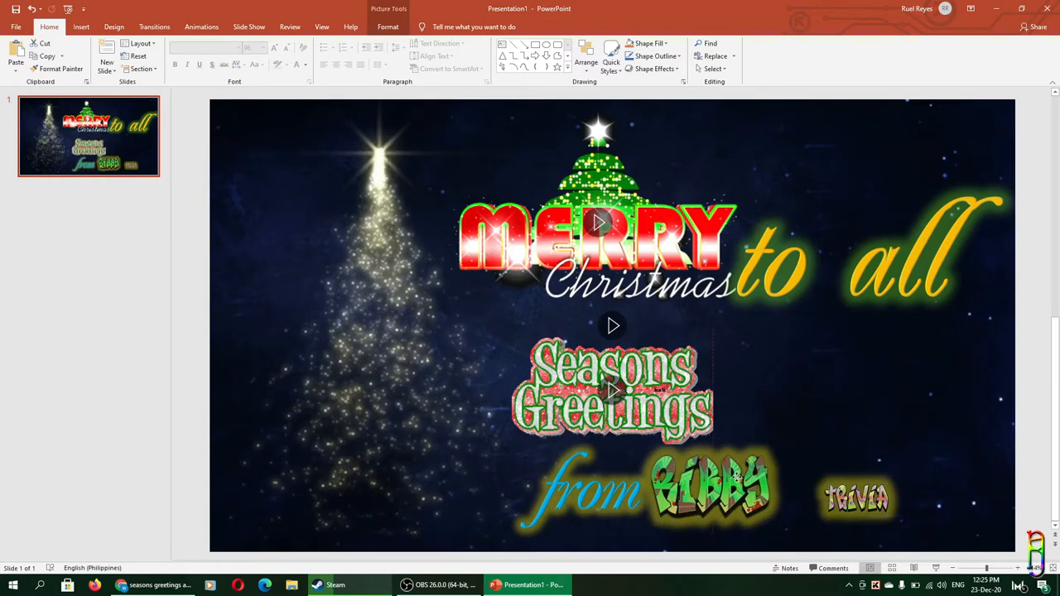
{"action": "left_click", "coordinate": [963, 218]}
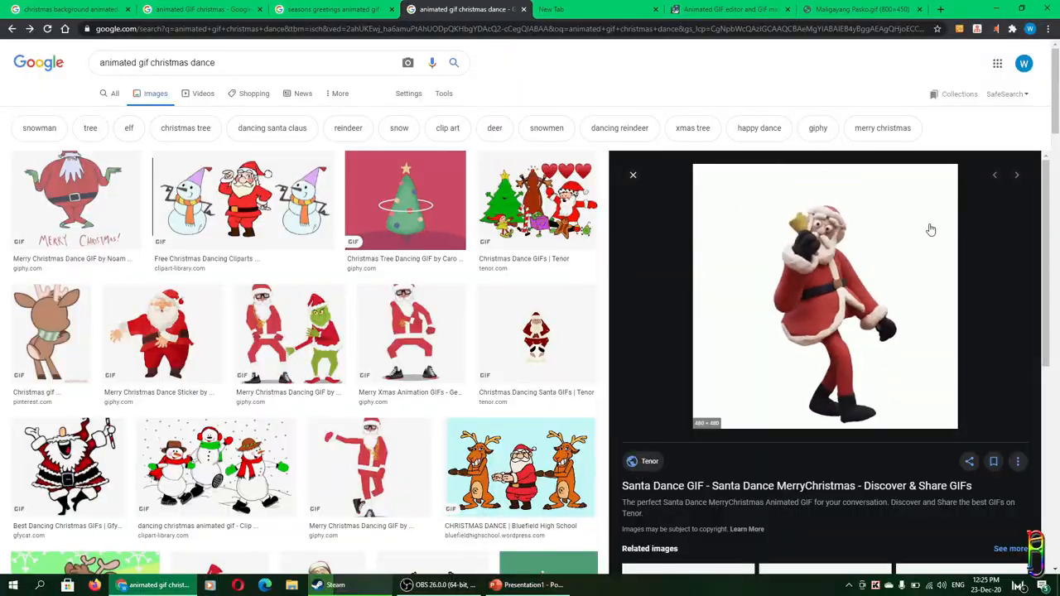
- Copy the dancing Santa GIF from the image results and return to the Christmas slide
{"action": "right_click", "coordinate": [851, 222]}
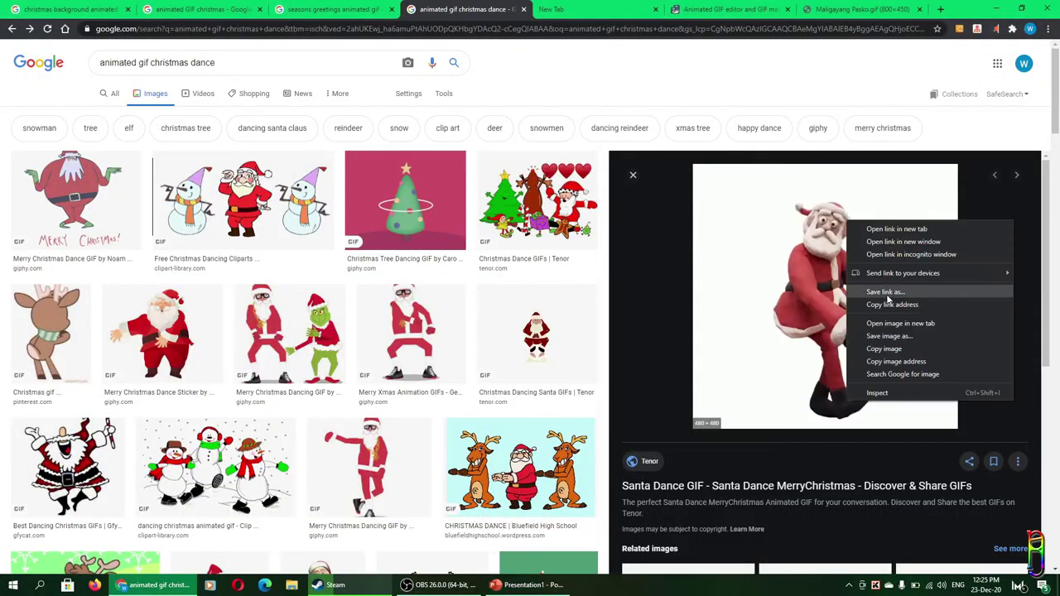
{"action": "left_click", "coordinate": [884, 349]}
{"action": "key", "text": "alt+Tab"}
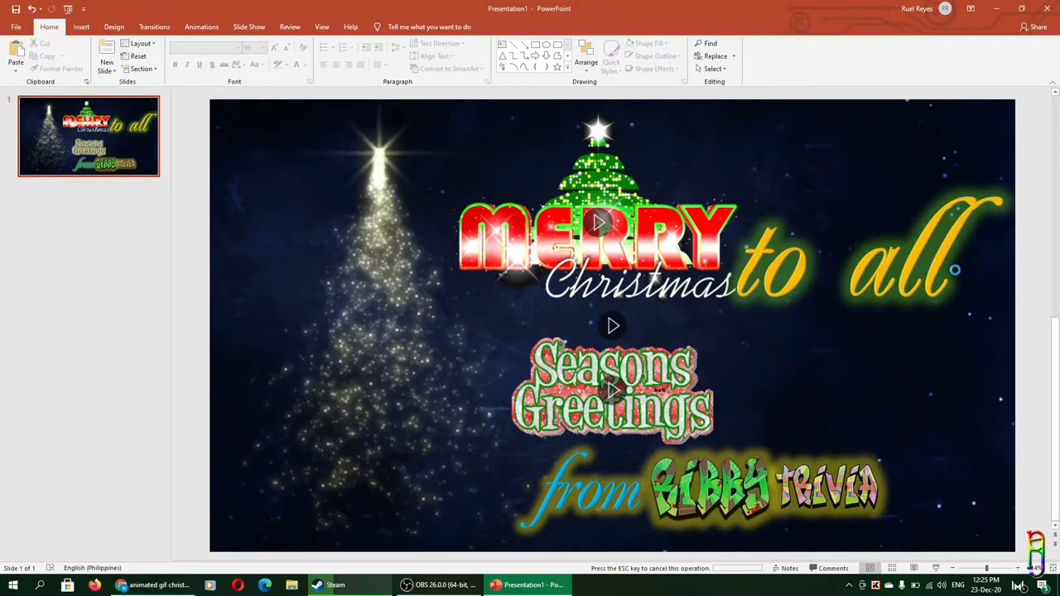
- Paste the dancing Santa GIF and make its white background transparent
{"action": "key", "text": "ctrl+v"}
{"action": "left_click", "coordinate": [387, 27]}
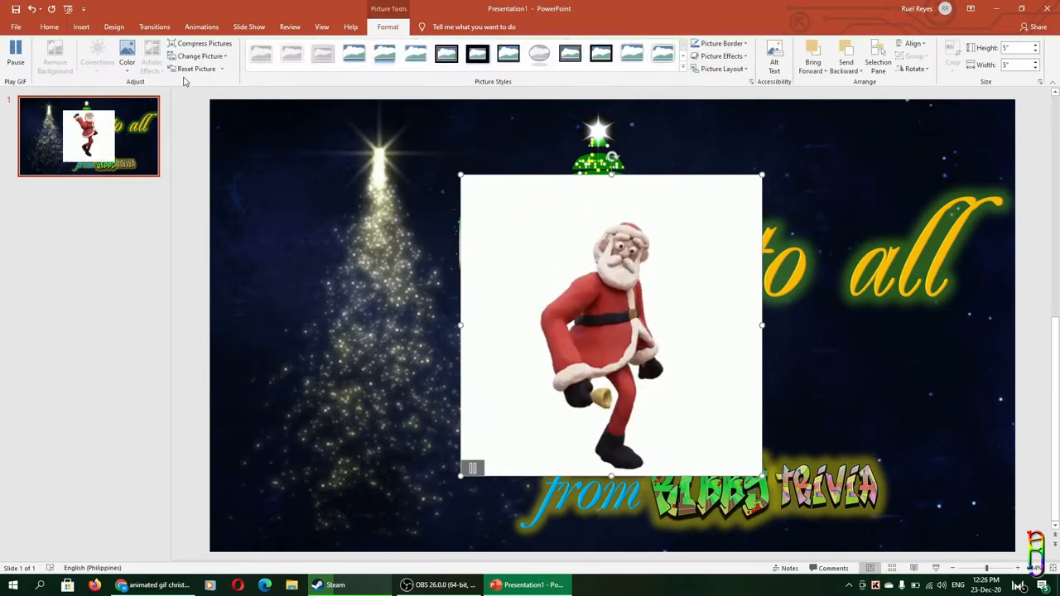
{"action": "left_click", "coordinate": [127, 58]}
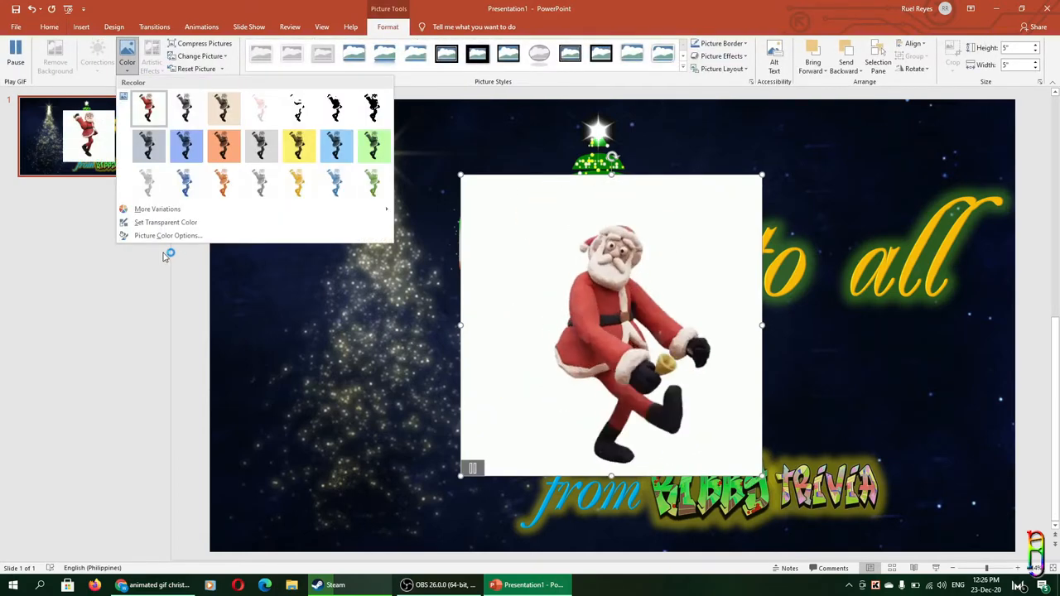
{"action": "left_click", "coordinate": [165, 222]}
{"action": "left_click", "coordinate": [701, 226]}
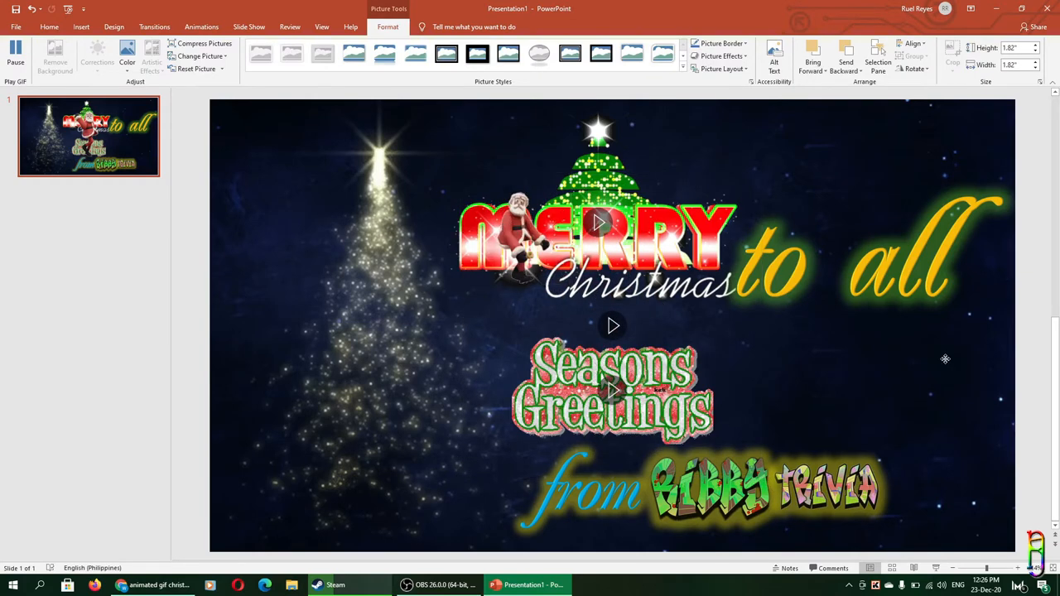
- Shrink Santa and place him right of Seasons Greetings below 'to all'
{"action": "left_click_drag", "start_coordinate": [522, 224], "coordinate": [862, 373]}
{"action": "left_click_drag", "start_coordinate": [877, 298], "coordinate": [884, 292]}
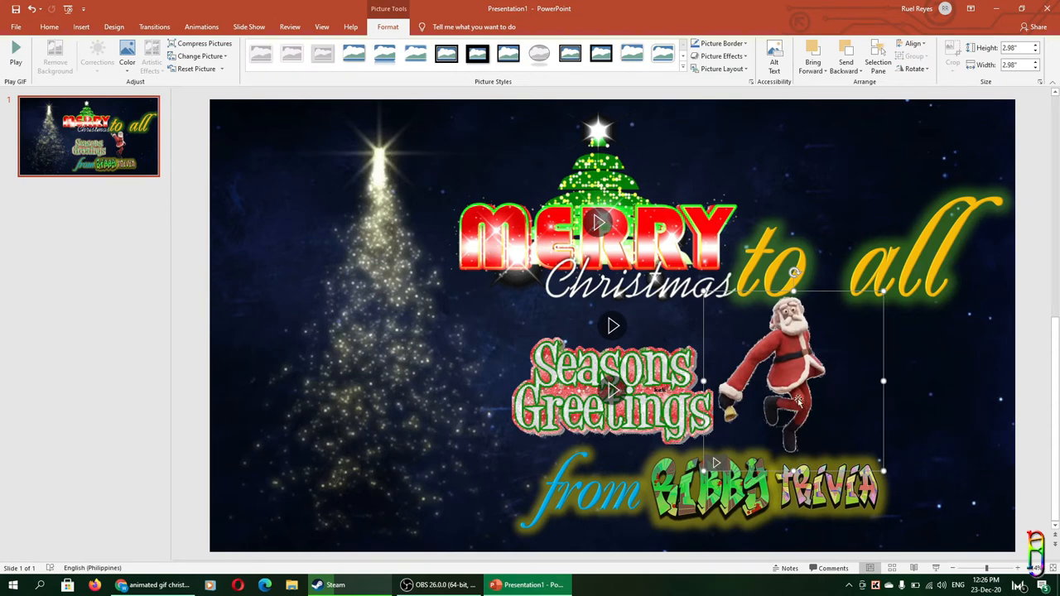
{"action": "left_click_drag", "start_coordinate": [798, 401], "coordinate": [815, 406]}
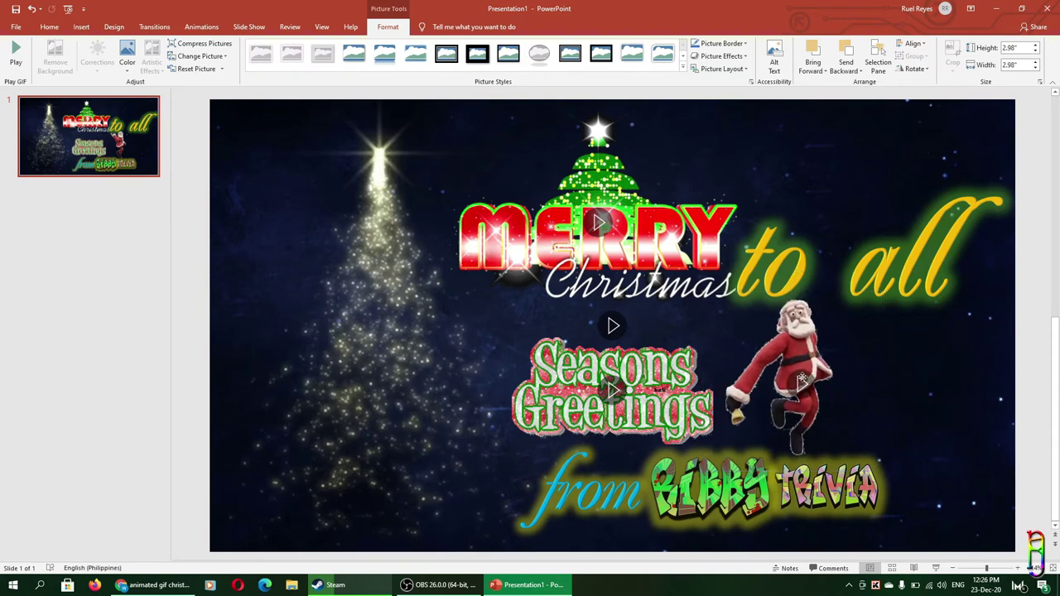
{"action": "left_click", "coordinate": [1048, 265]}
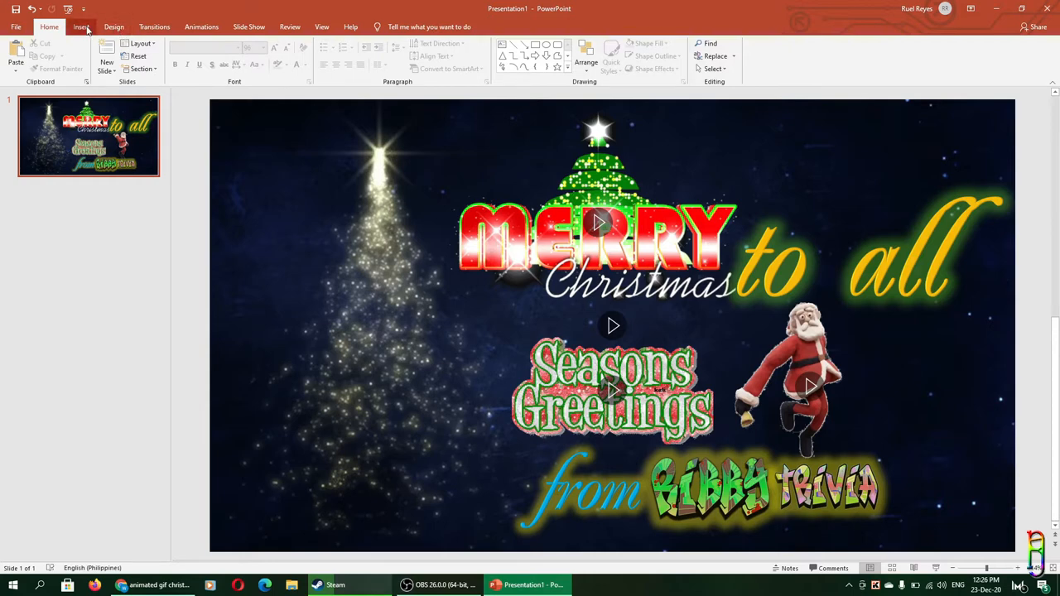
- Add a two-line WordArt 'Keep Safe Everyone!' and move it to the slide's top right
{"action": "left_click", "coordinate": [87, 29]}
{"action": "left_click", "coordinate": [551, 58]}
{"action": "left_click", "coordinate": [637, 90]}
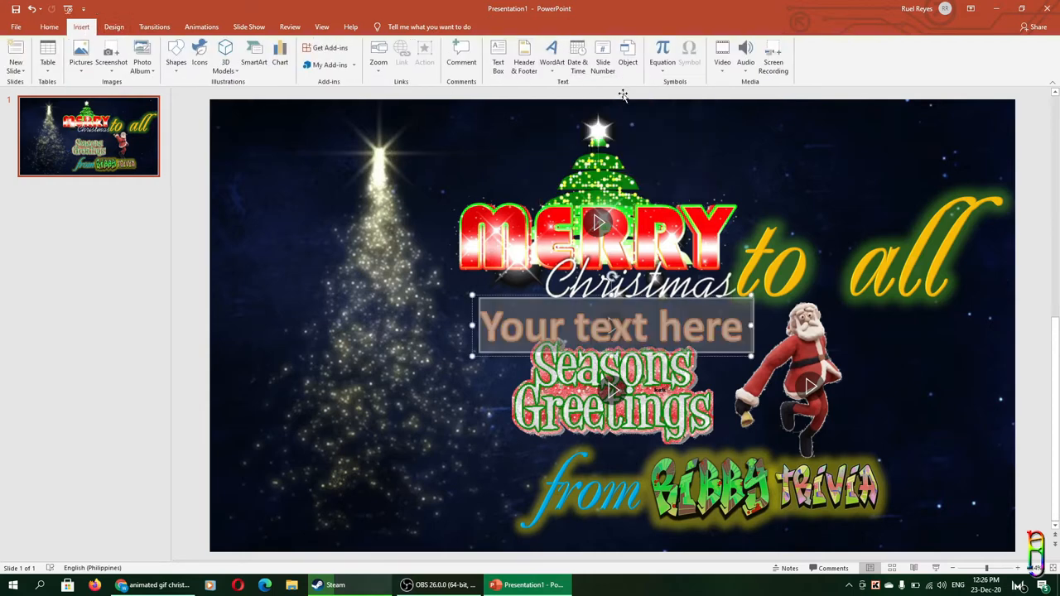
{"action": "type", "text": "Keep Safe"}
{"action": "key", "text": "Return"}
{"action": "type", "text": "Everyo"}
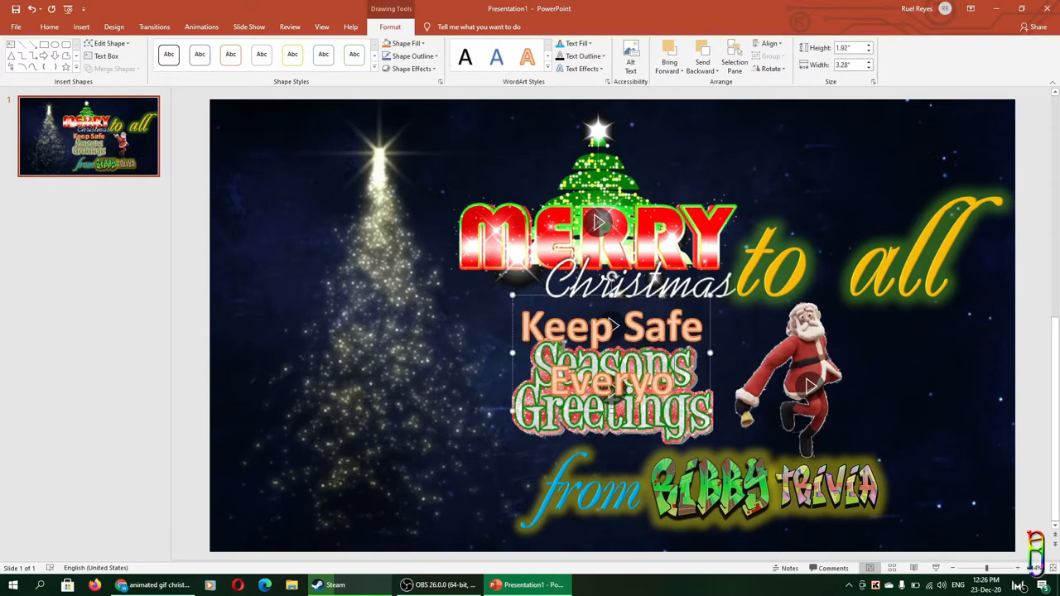
{"action": "type", "text": "ne!"}
{"action": "left_click_drag", "start_coordinate": [613, 332], "coordinate": [828, 133]}
{"action": "key", "text": "Escape"}
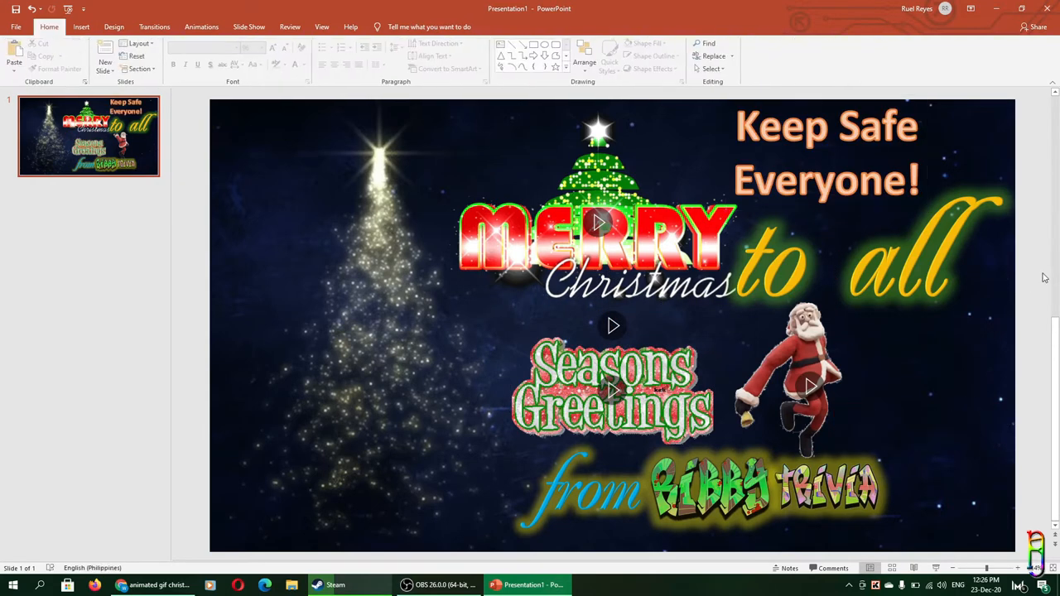
- Select the four lower greeting graphics together and shift them slightly right
{"action": "left_click_drag", "start_coordinate": [520, 591], "coordinate": [491, 580]}
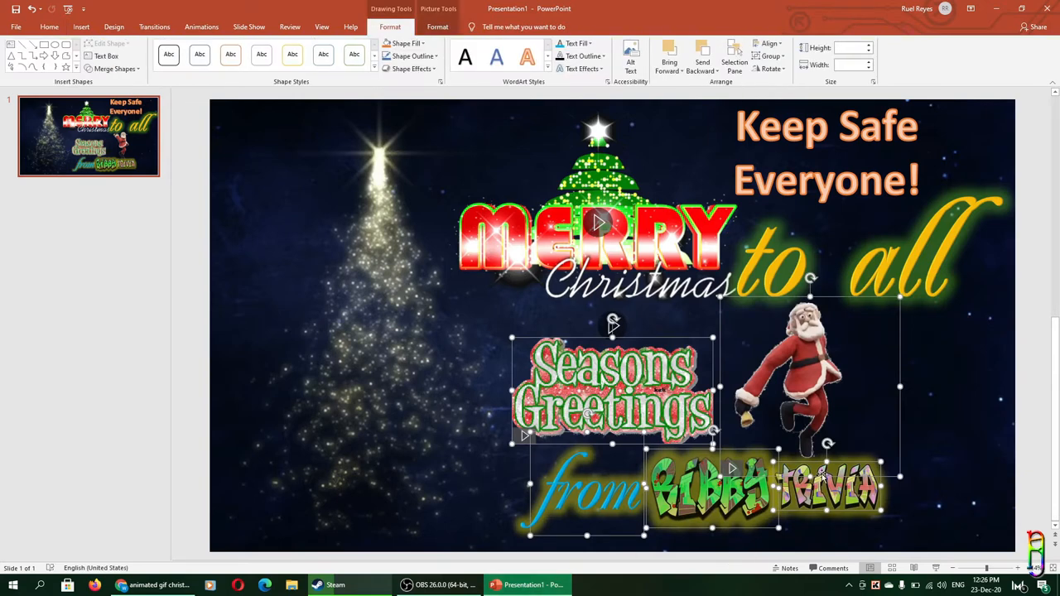
{"action": "left_click_drag", "start_coordinate": [898, 399], "coordinate": [916, 400]}
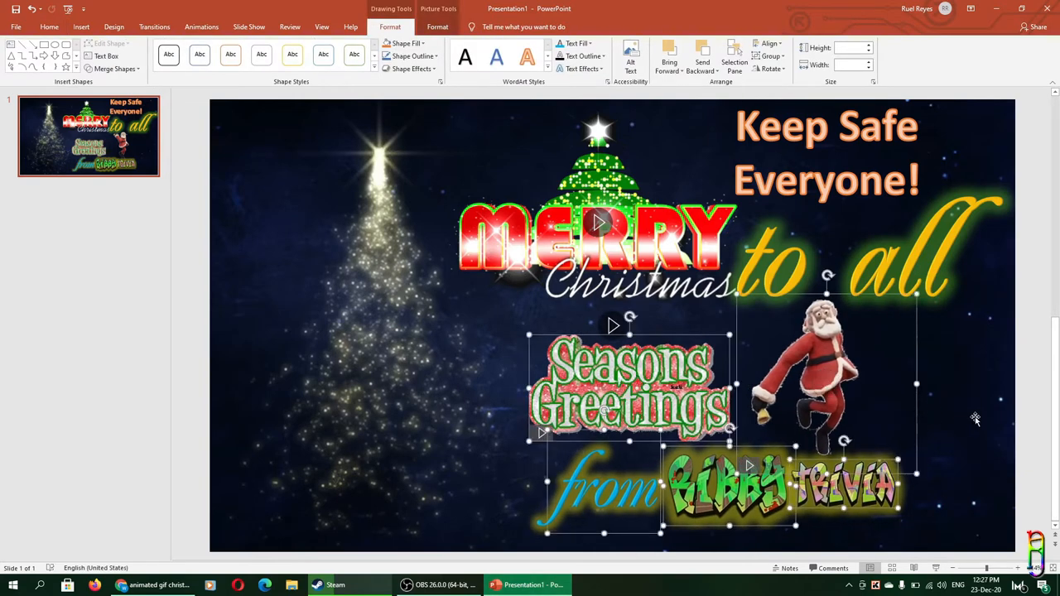
{"action": "left_click", "coordinate": [1025, 379]}
- Make 'Keep Safe Everyone!' plain white at 44 pt and nudge it slightly right
{"action": "left_click", "coordinate": [911, 140]}
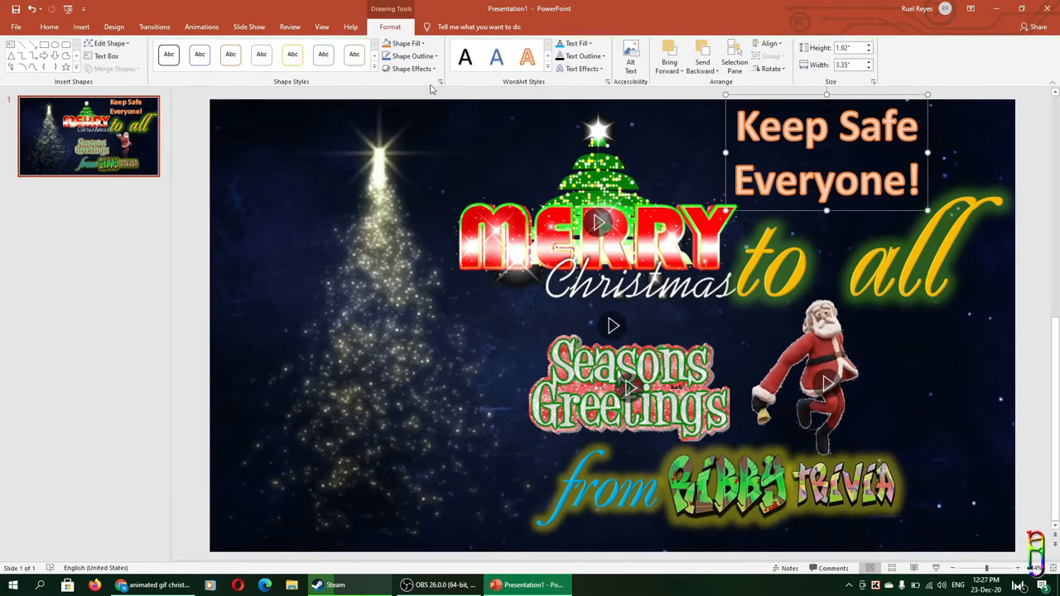
{"action": "left_click", "coordinate": [592, 44]}
{"action": "left_click", "coordinate": [560, 69]}
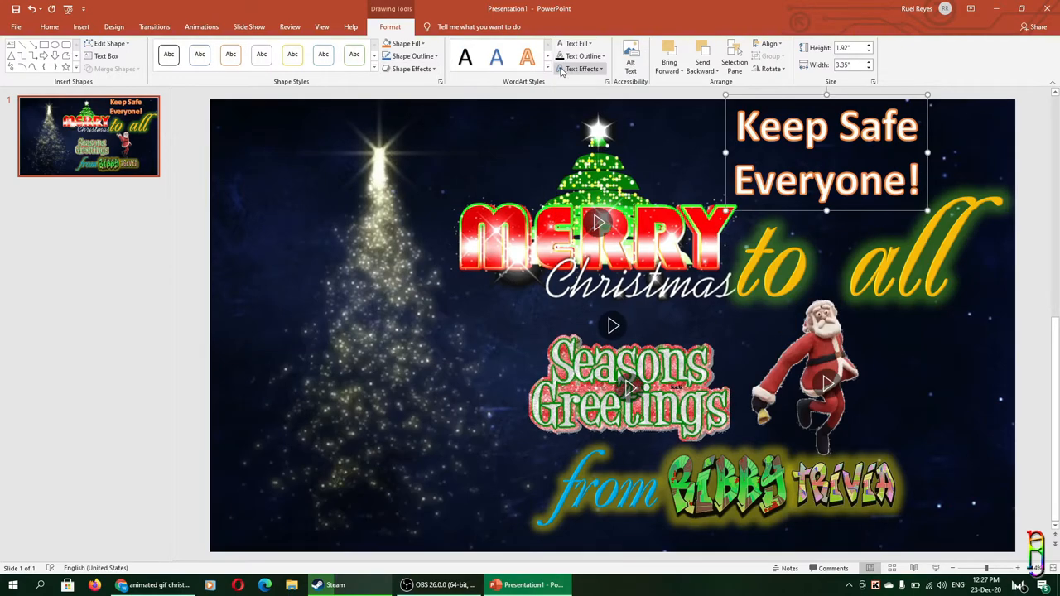
{"action": "left_click", "coordinate": [588, 44]}
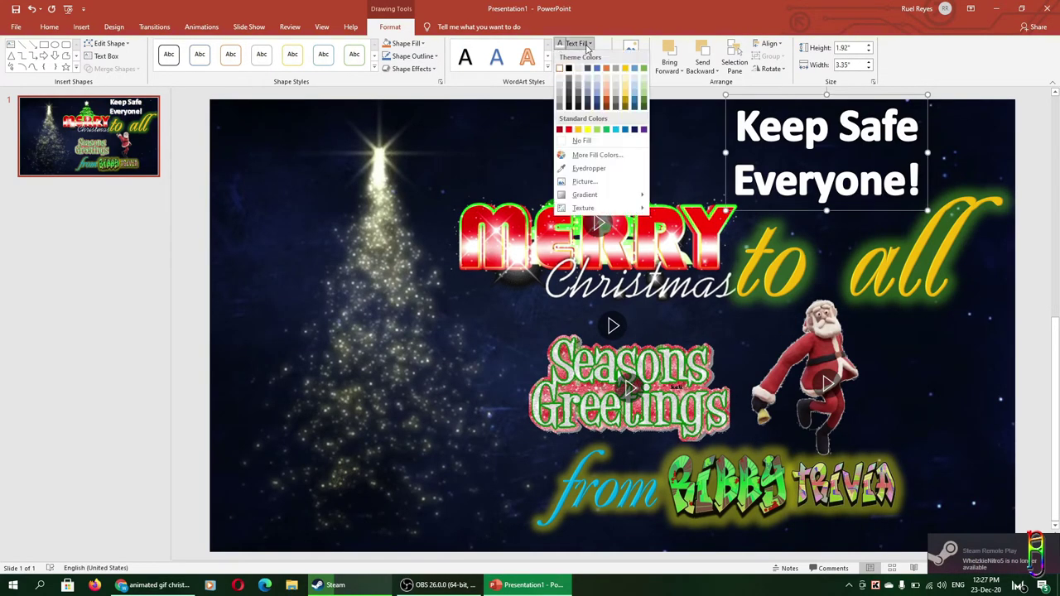
{"action": "left_click", "coordinate": [560, 68]}
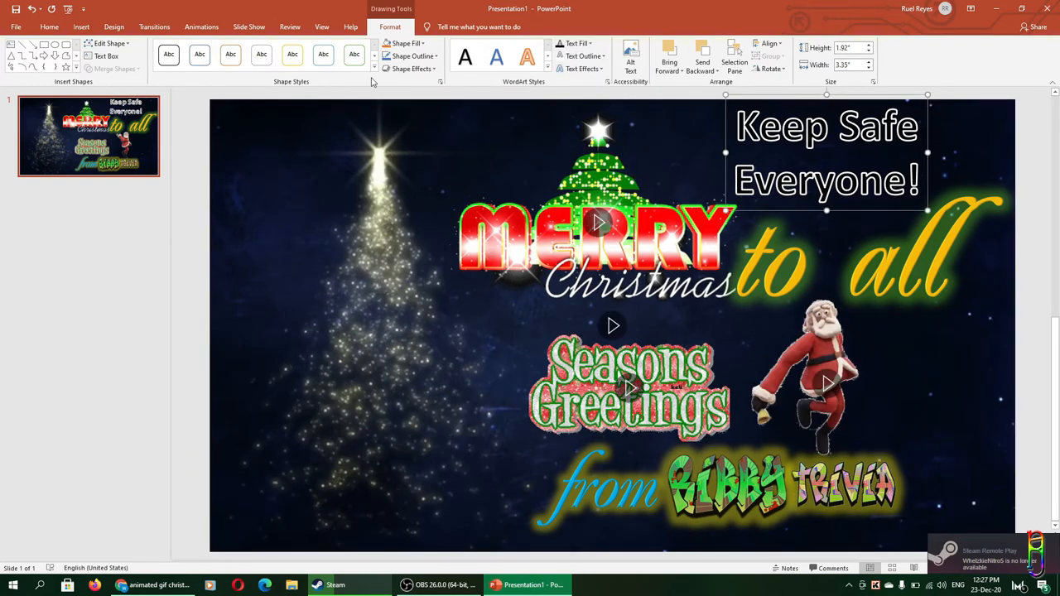
{"action": "scroll", "coordinate": [372, 81], "scroll_direction": "up", "scroll_amount": 9}
{"action": "left_click", "coordinate": [284, 47]}
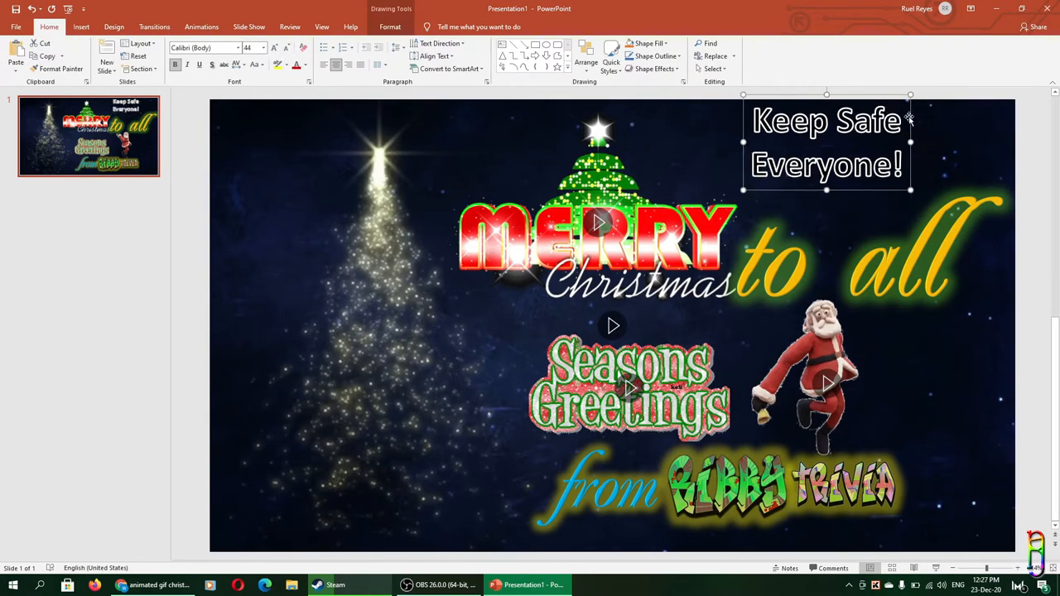
{"action": "left_click_drag", "start_coordinate": [909, 118], "coordinate": [924, 124]}
{"action": "left_click", "coordinate": [1041, 217]}
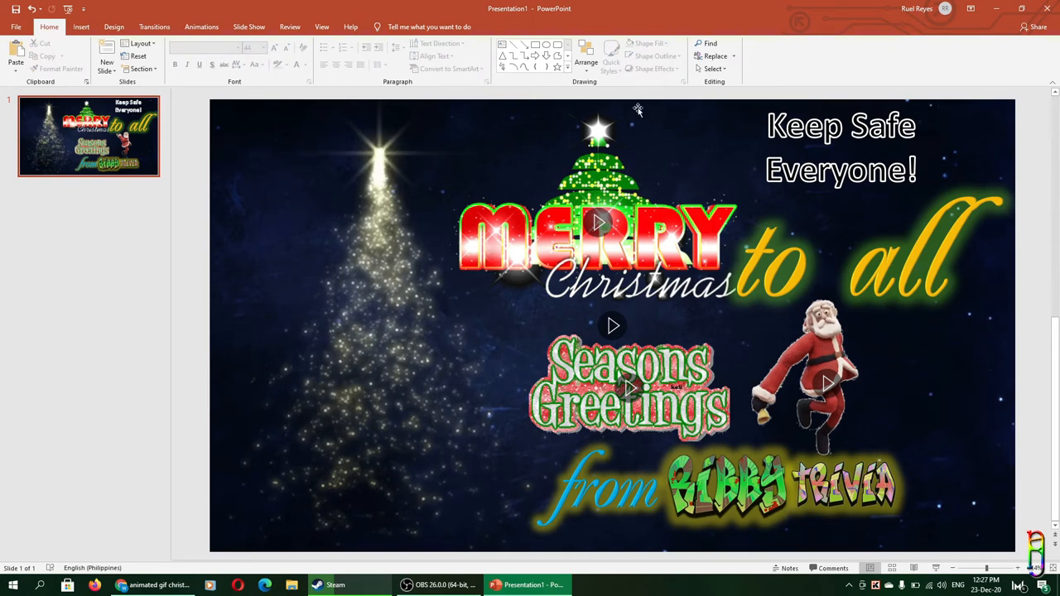
- Show the Animation Pane and select the MERRY Christmas tree picture
{"action": "left_click", "coordinate": [199, 26]}
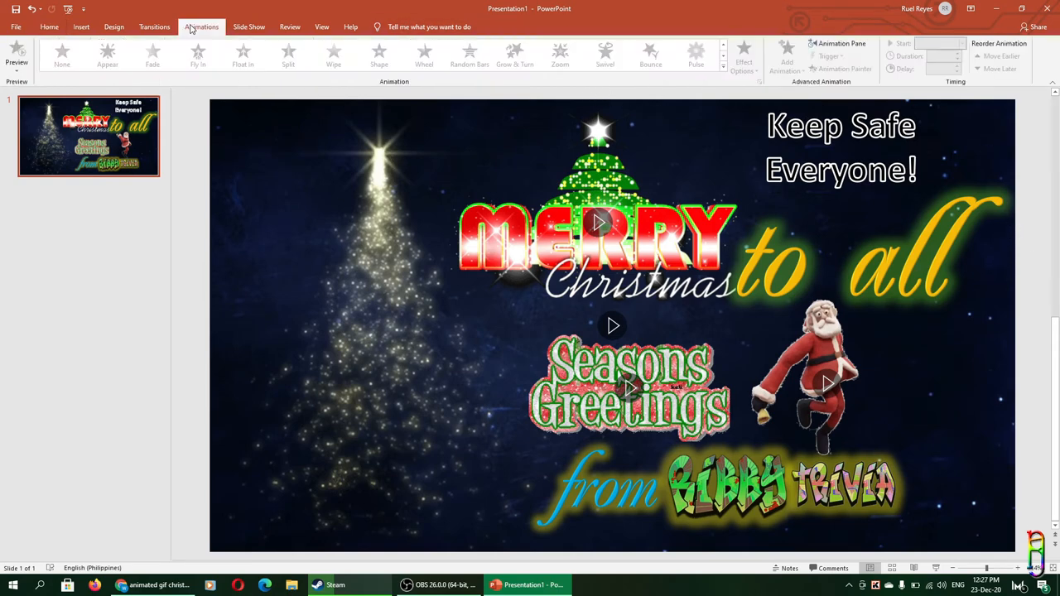
{"action": "left_click", "coordinate": [844, 48]}
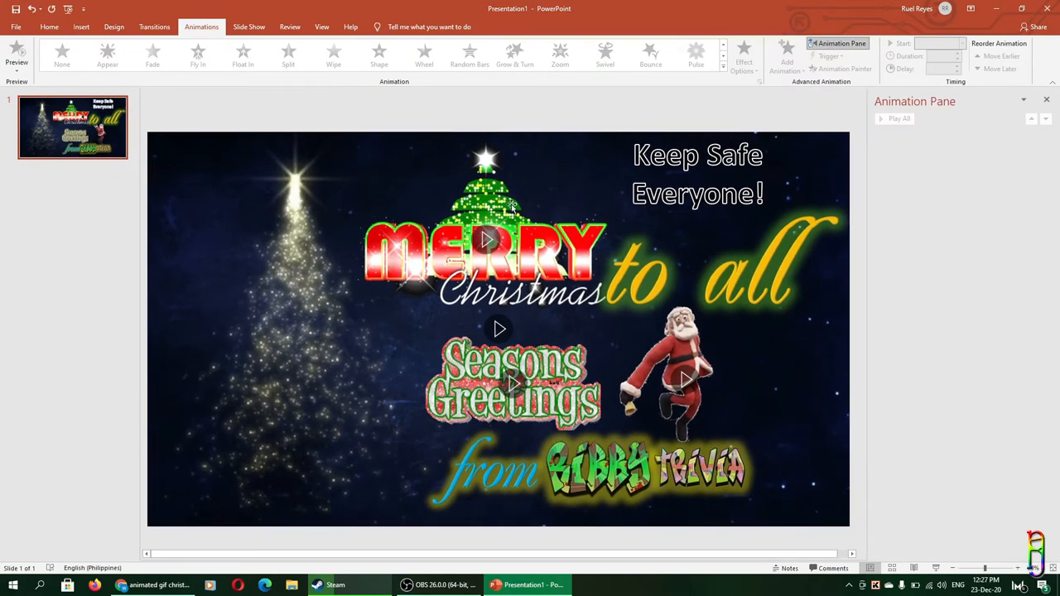
{"action": "left_click", "coordinate": [512, 206]}
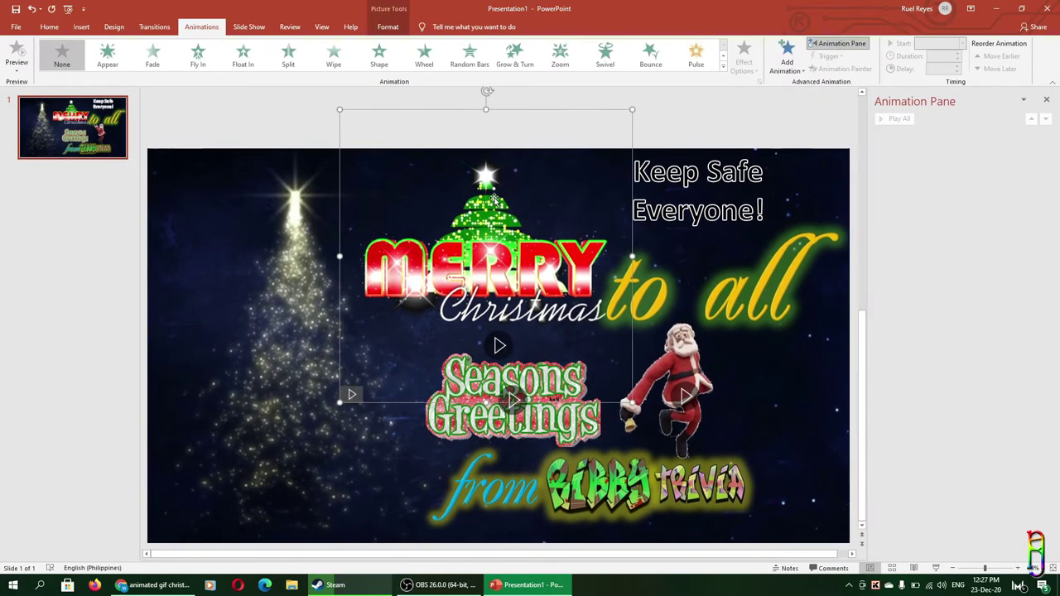
- Preview Rise Up, Grow & Turn and Pinwheel, then apply the Spinner entrance effect
{"action": "left_click", "coordinate": [725, 67]}
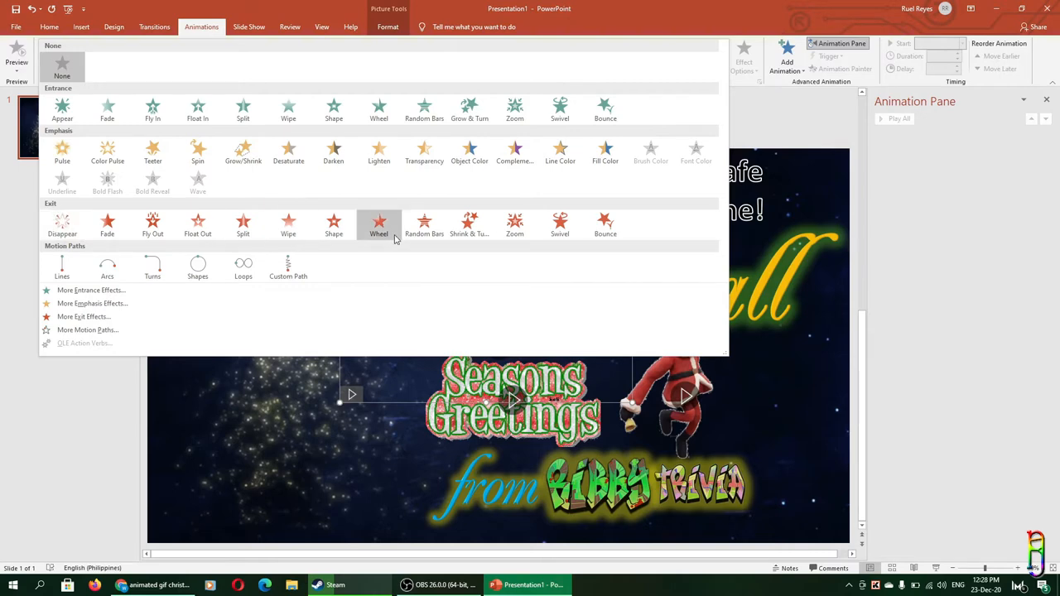
{"action": "left_click", "coordinate": [149, 288]}
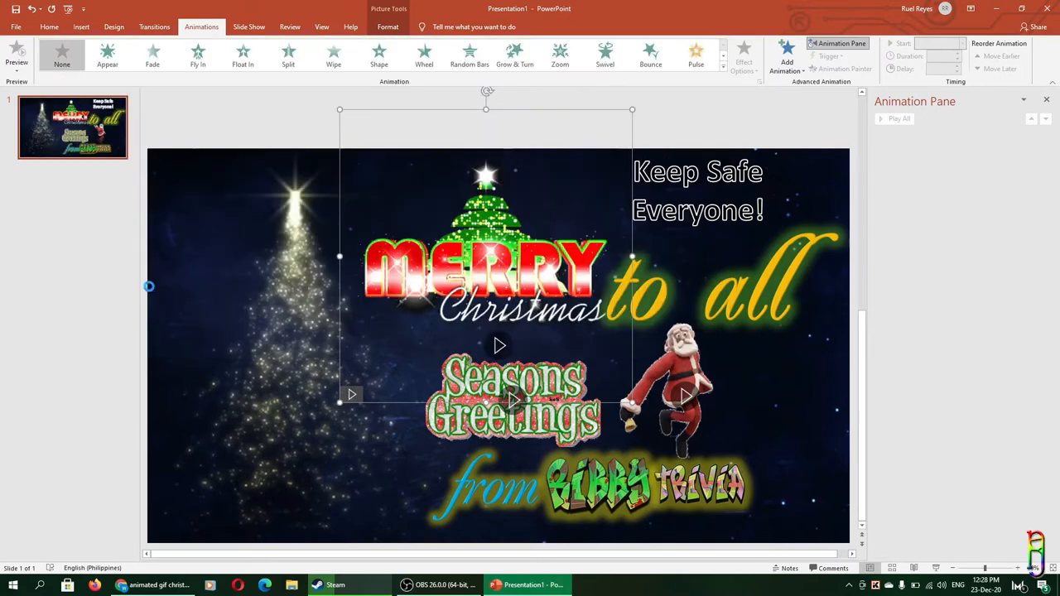
{"action": "left_click_drag", "start_coordinate": [530, 170], "coordinate": [695, 169]}
{"action": "scroll", "coordinate": [679, 281], "scroll_direction": "down", "scroll_amount": 3}
{"action": "left_click", "coordinate": [643, 289]}
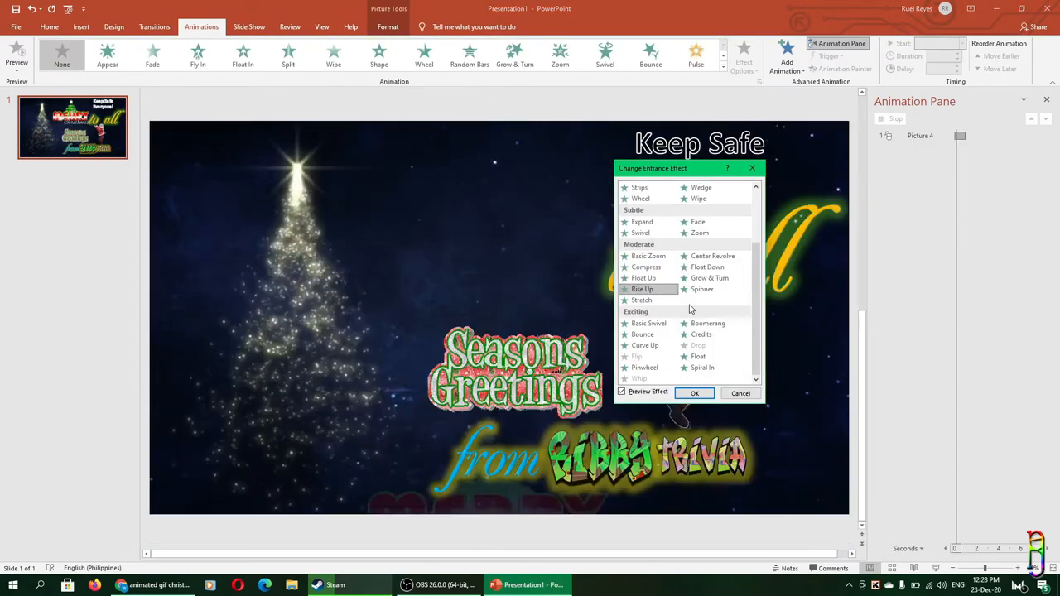
{"action": "left_click", "coordinate": [710, 279]}
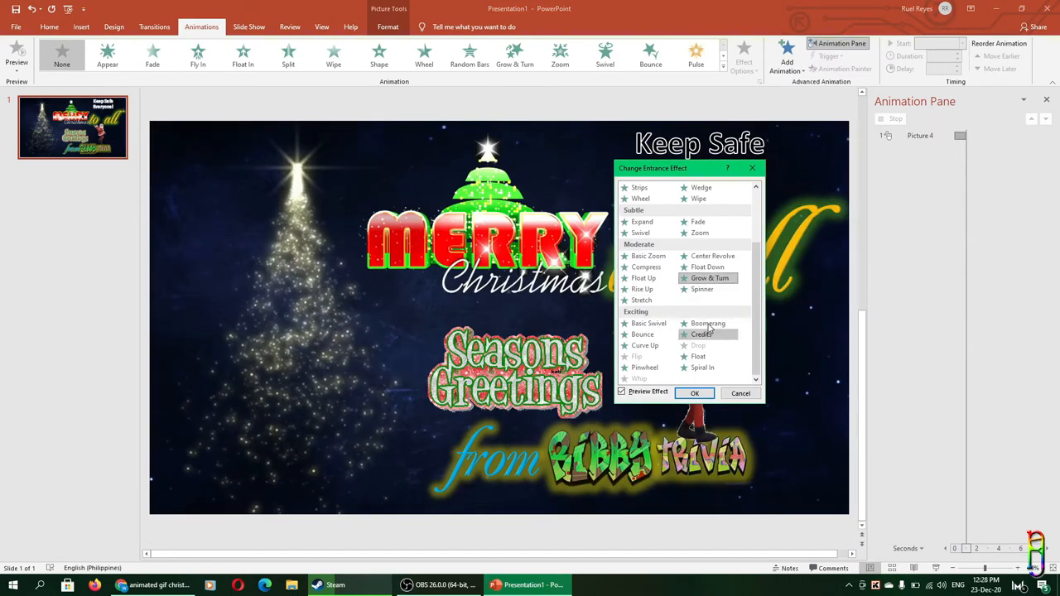
{"action": "left_click", "coordinate": [703, 367]}
{"action": "left_click", "coordinate": [644, 367]}
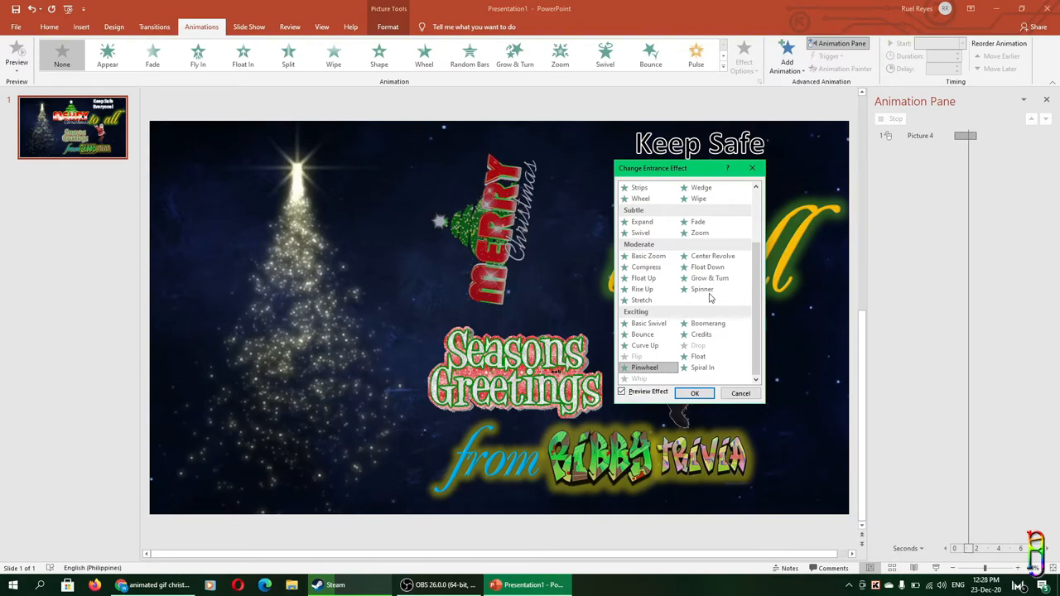
{"action": "left_click", "coordinate": [710, 290]}
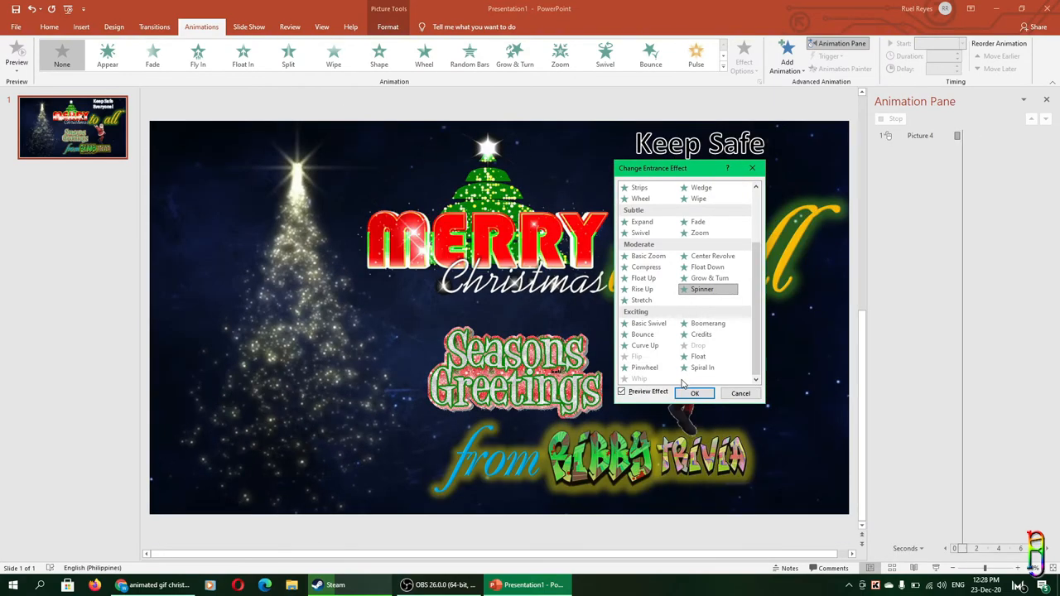
{"action": "left_click", "coordinate": [695, 393]}
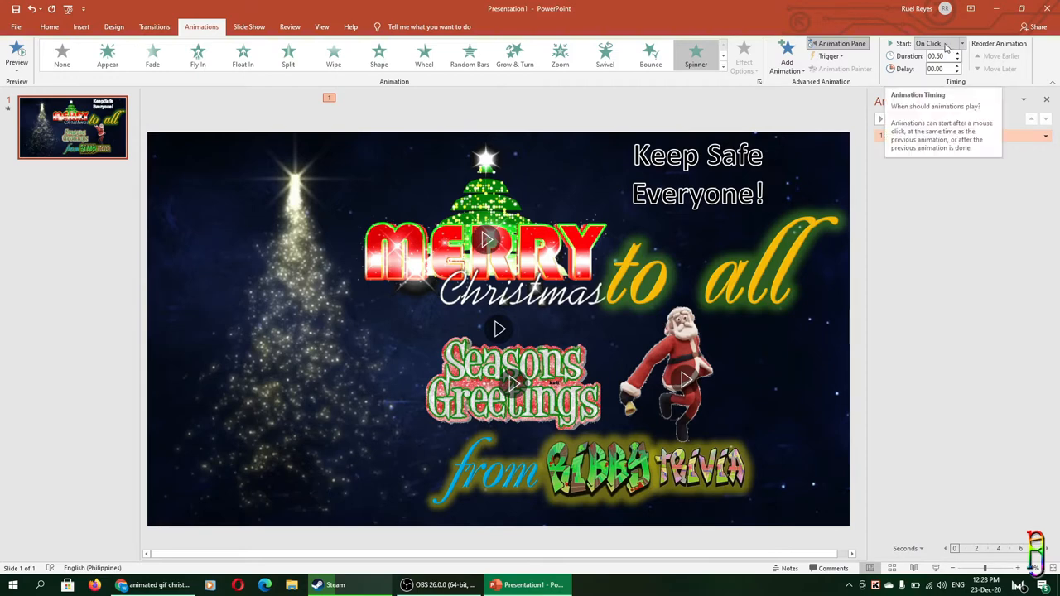
- Set the Spinner entrance to start With Previous instead of on click
{"action": "left_click", "coordinate": [949, 48]}
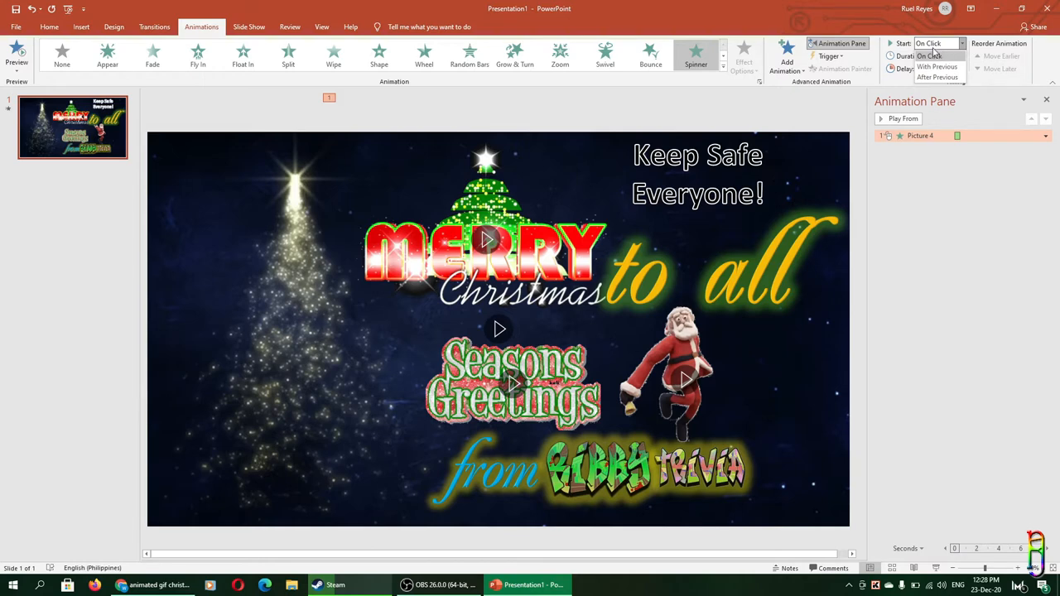
{"action": "left_click", "coordinate": [937, 67]}
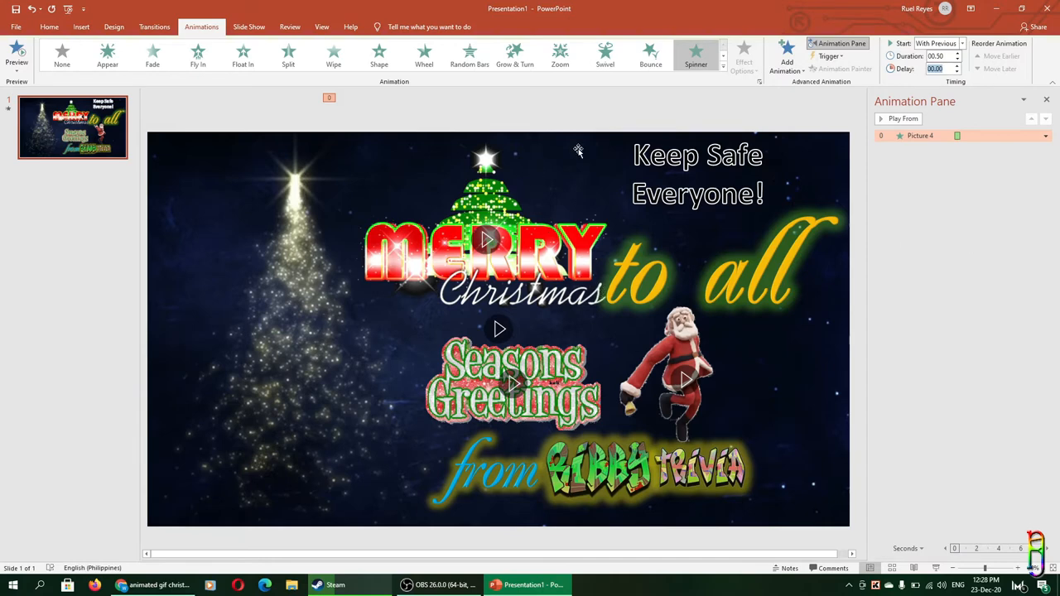
{"action": "left_click", "coordinate": [498, 273]}
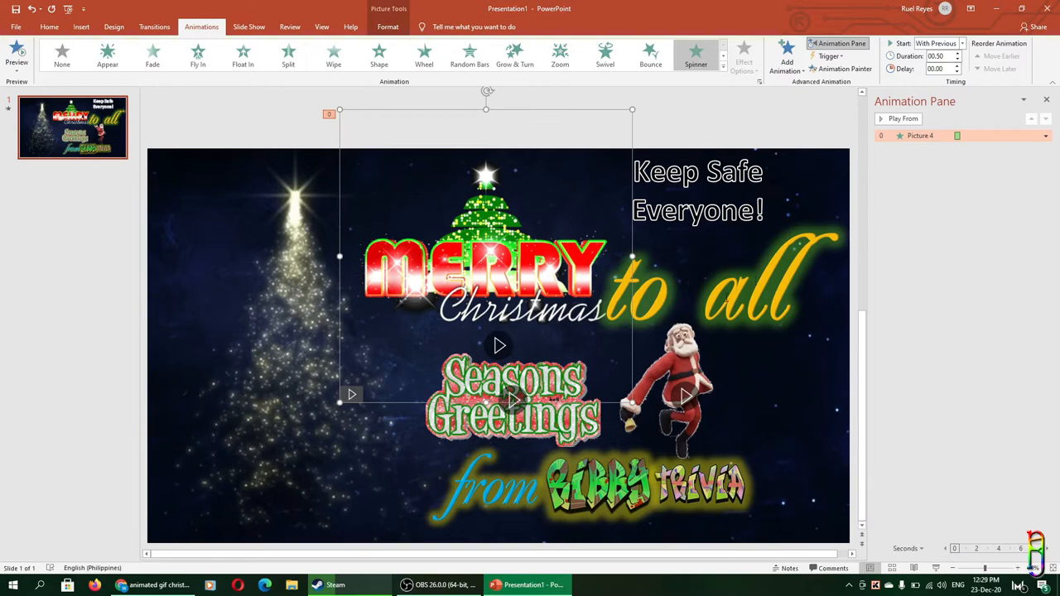
{"action": "scroll", "coordinate": [728, 303], "scroll_direction": "down", "scroll_amount": 1}
- Give the 'to all' text a Whip entrance from More Entrance Effects
{"action": "left_click", "coordinate": [704, 240]}
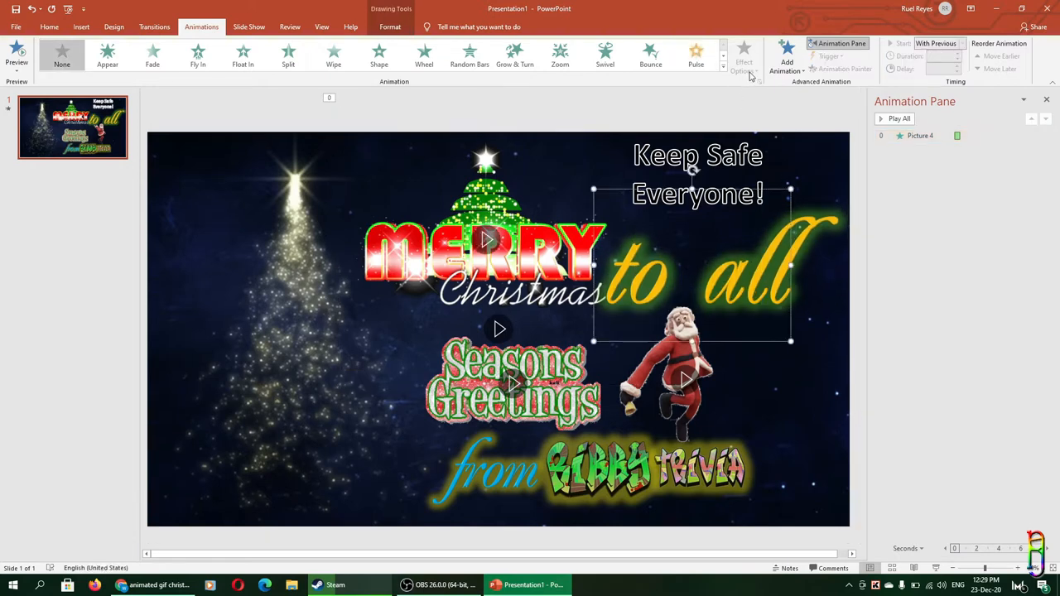
{"action": "left_click", "coordinate": [796, 73]}
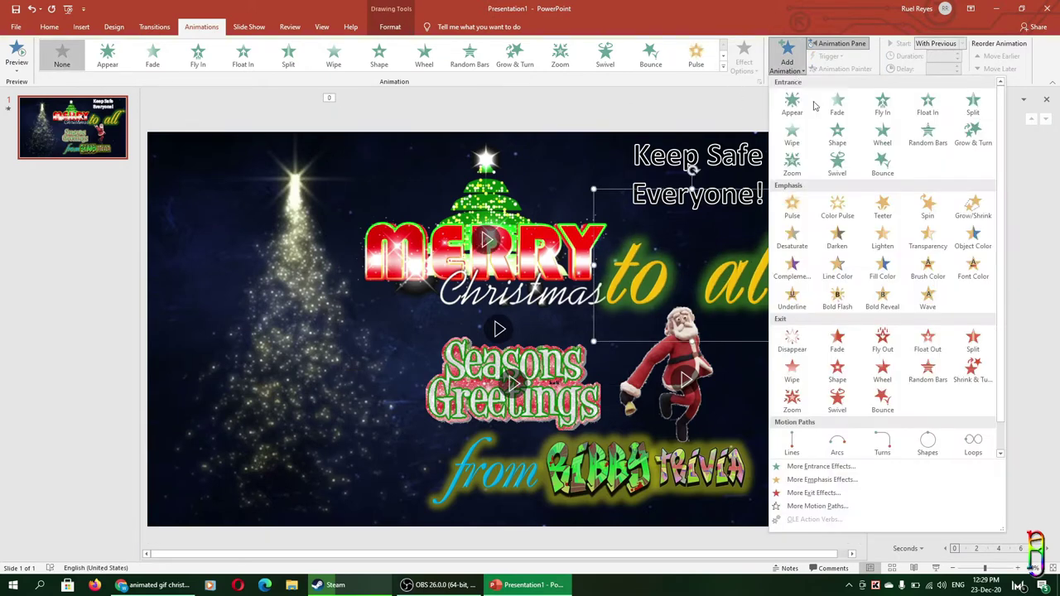
{"action": "left_click", "coordinate": [816, 467]}
{"action": "scroll", "coordinate": [572, 290], "scroll_direction": "down", "scroll_amount": 2}
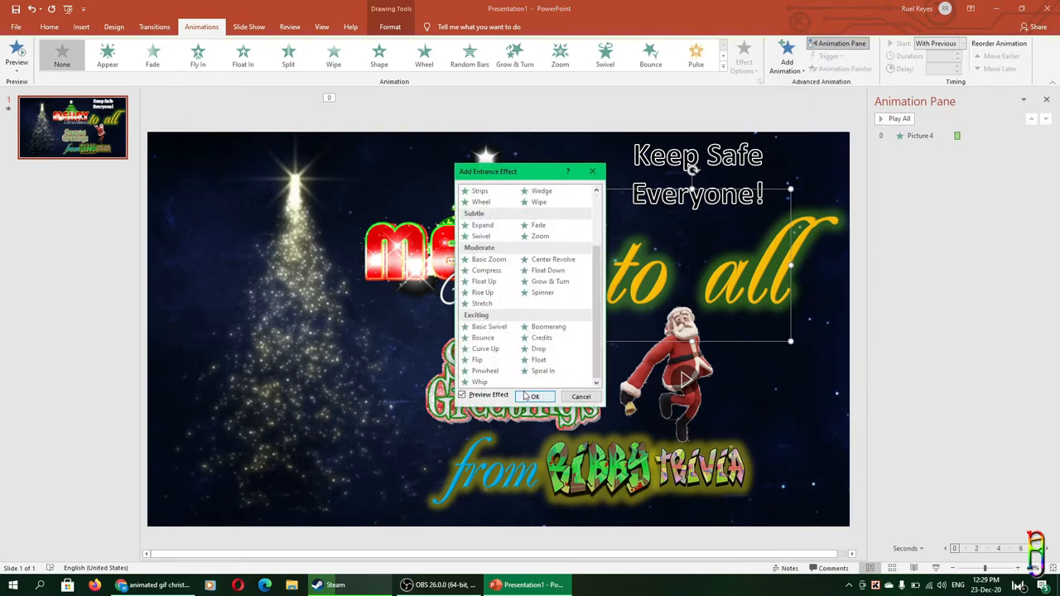
{"action": "left_click", "coordinate": [493, 382]}
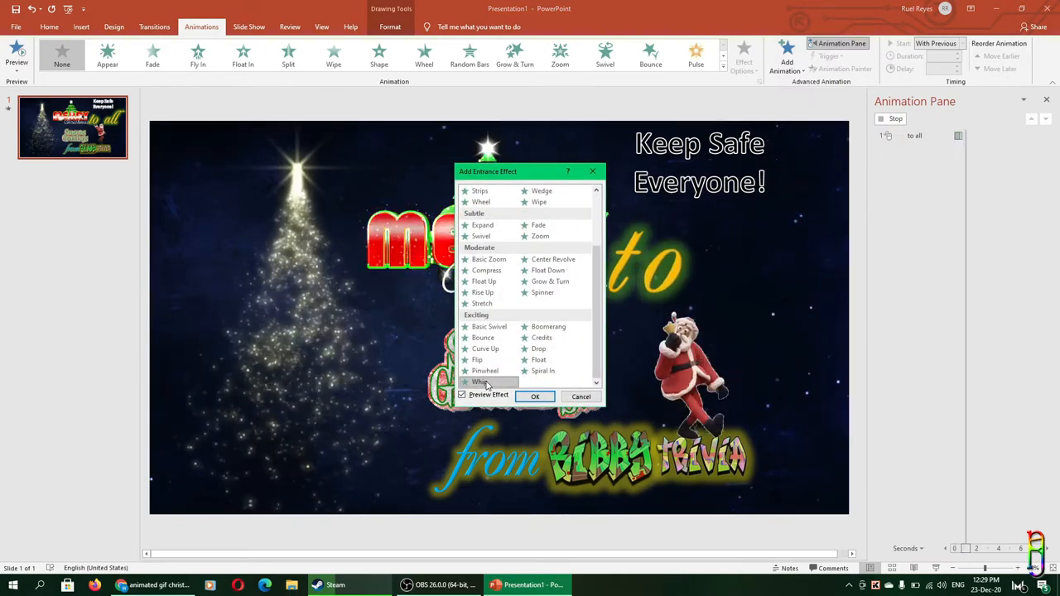
{"action": "left_click", "coordinate": [535, 396]}
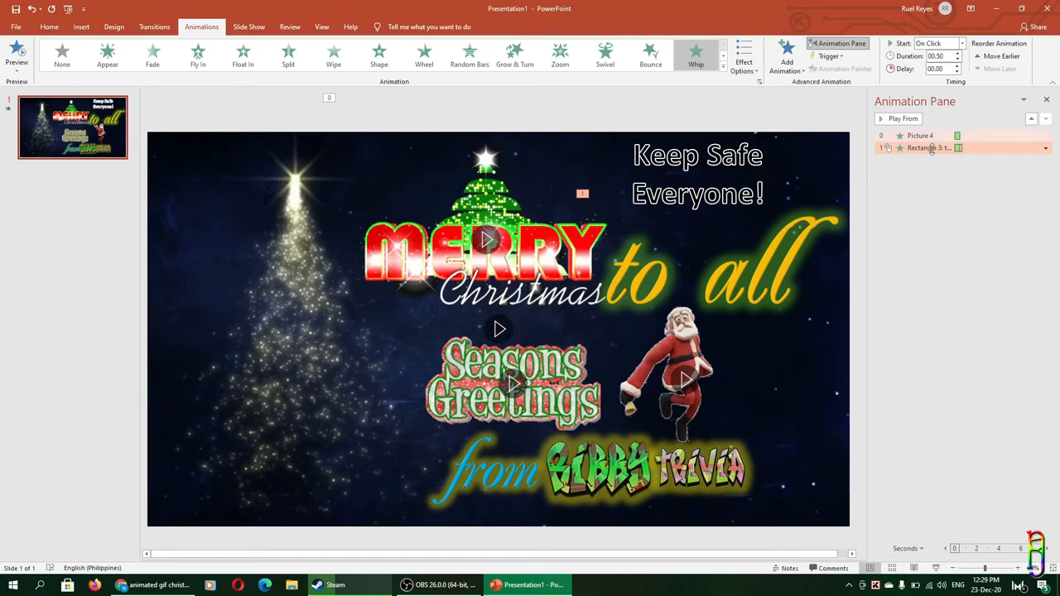
- Start the Whip With Previous after a 00.50 delay and preview the slide's animations
{"action": "left_click", "coordinate": [962, 43]}
{"action": "left_click", "coordinate": [936, 81]}
{"action": "left_click", "coordinate": [930, 148]}
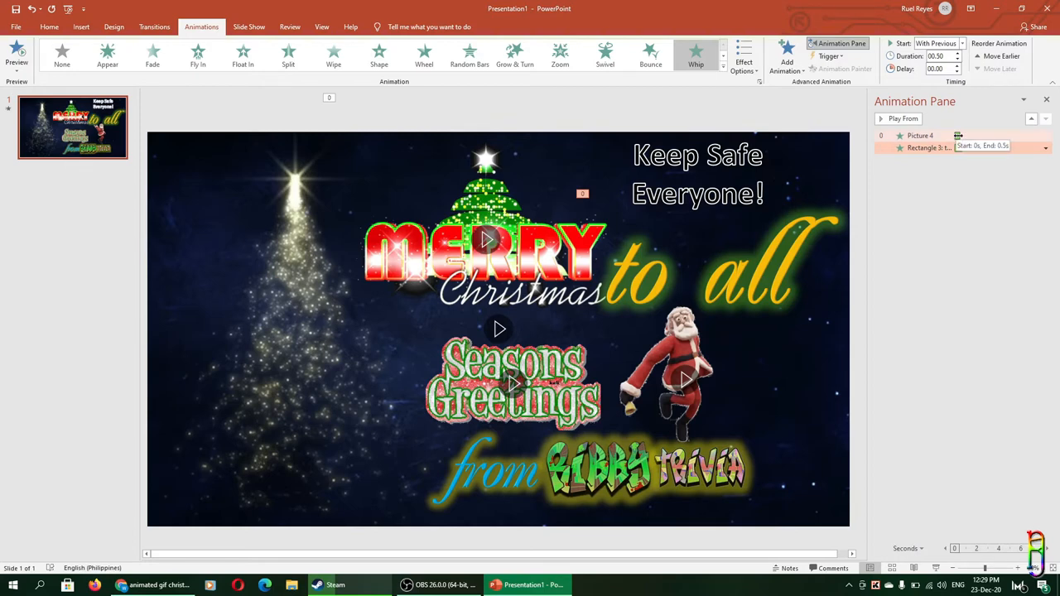
{"action": "left_click", "coordinate": [937, 69]}
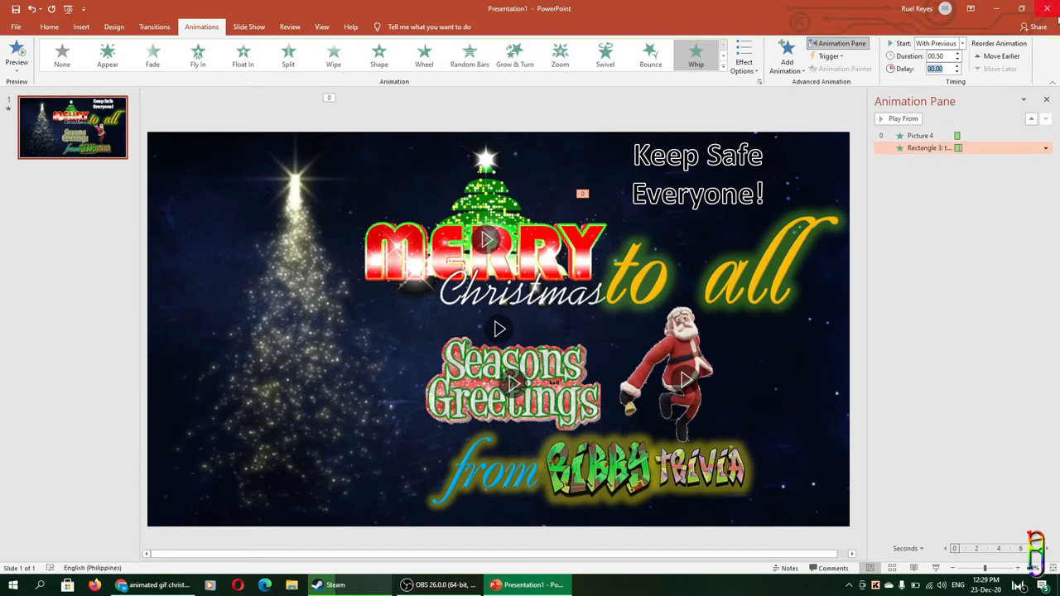
{"action": "type", "text": ".5"}
{"action": "type", "text": "00.5"}
{"action": "key", "text": "Return"}
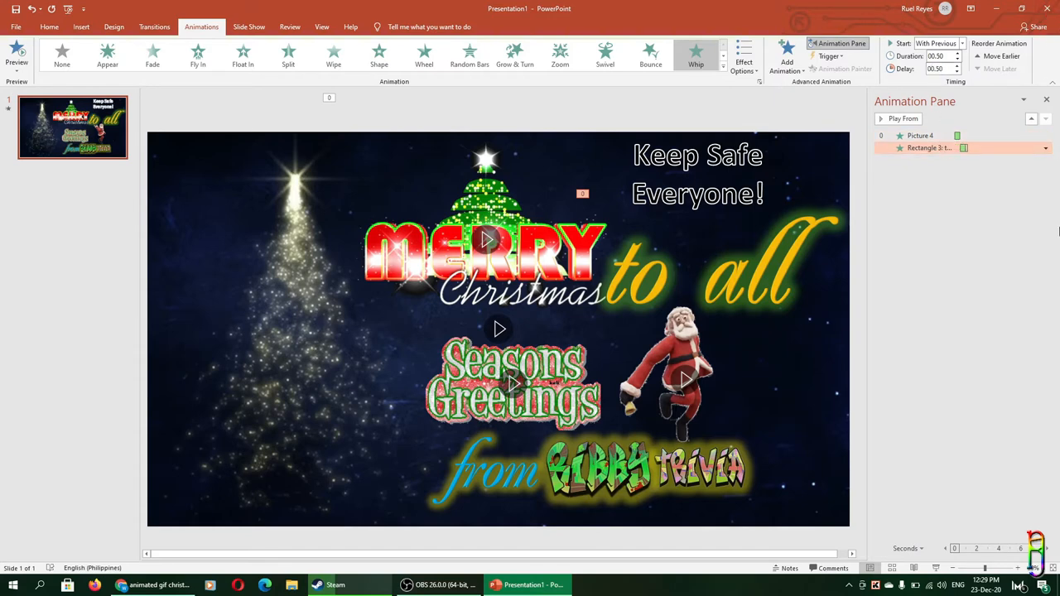
{"action": "left_click", "coordinate": [11, 51]}
{"action": "left_click", "coordinate": [518, 383]}
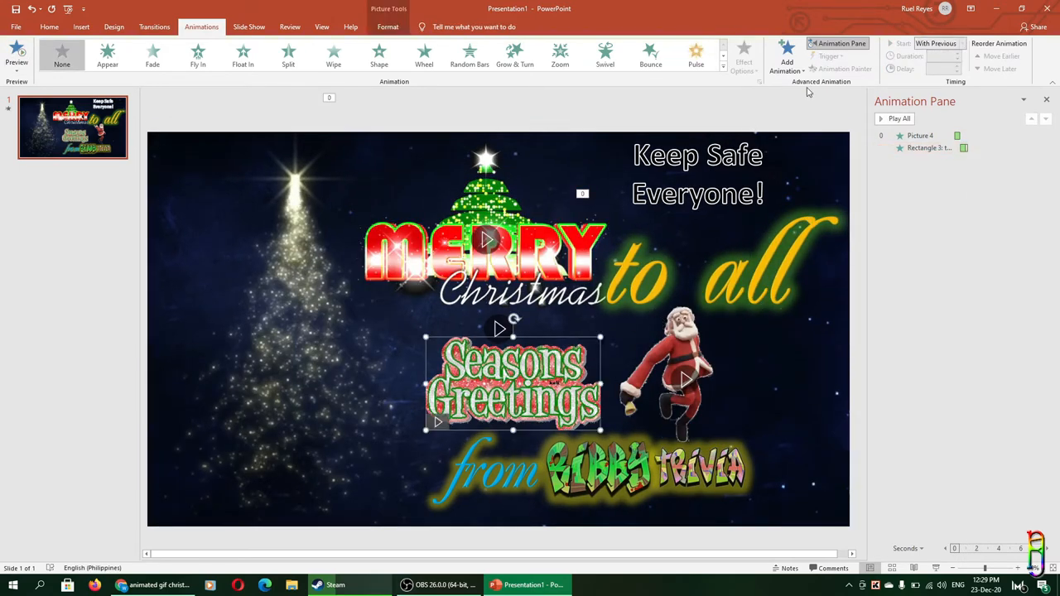
- Give Seasons Greetings a Fly In from the right, starting With Previous after a 02.00 delay
{"action": "left_click", "coordinate": [802, 66]}
{"action": "left_click", "coordinate": [883, 106]}
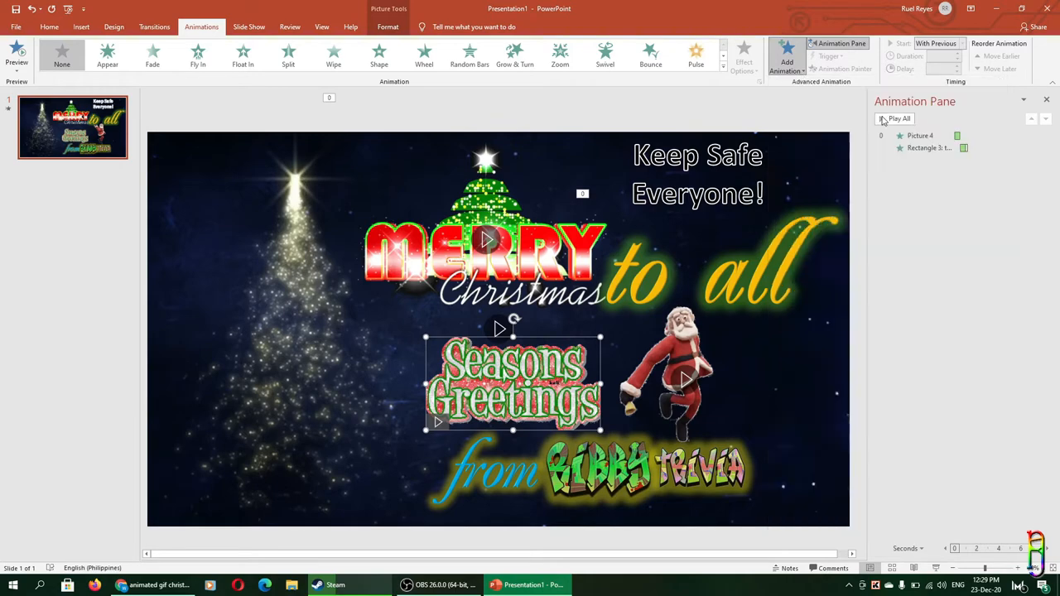
{"action": "left_click", "coordinate": [744, 65]}
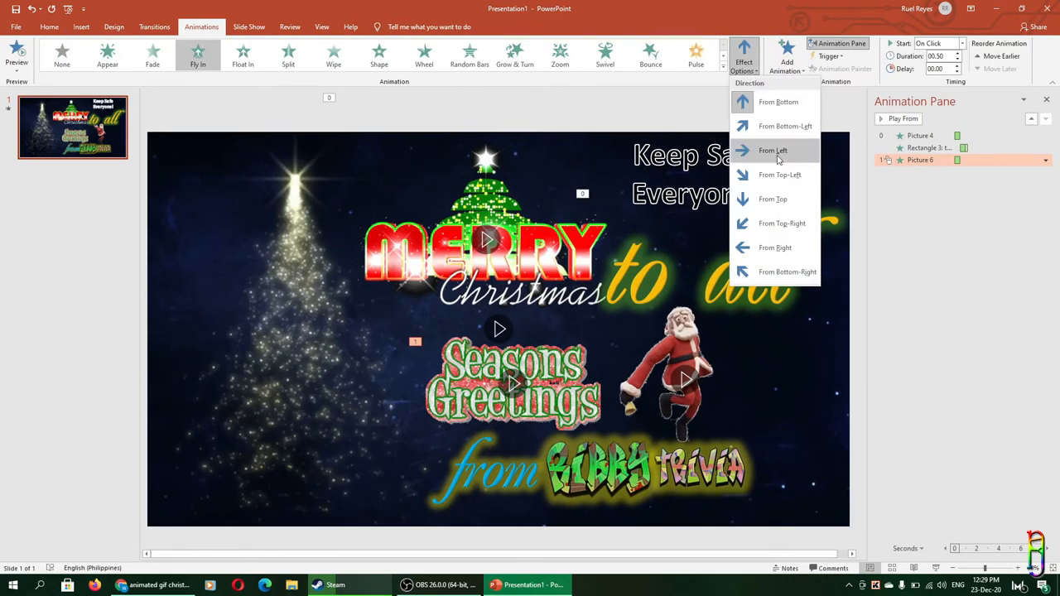
{"action": "left_click", "coordinate": [775, 247]}
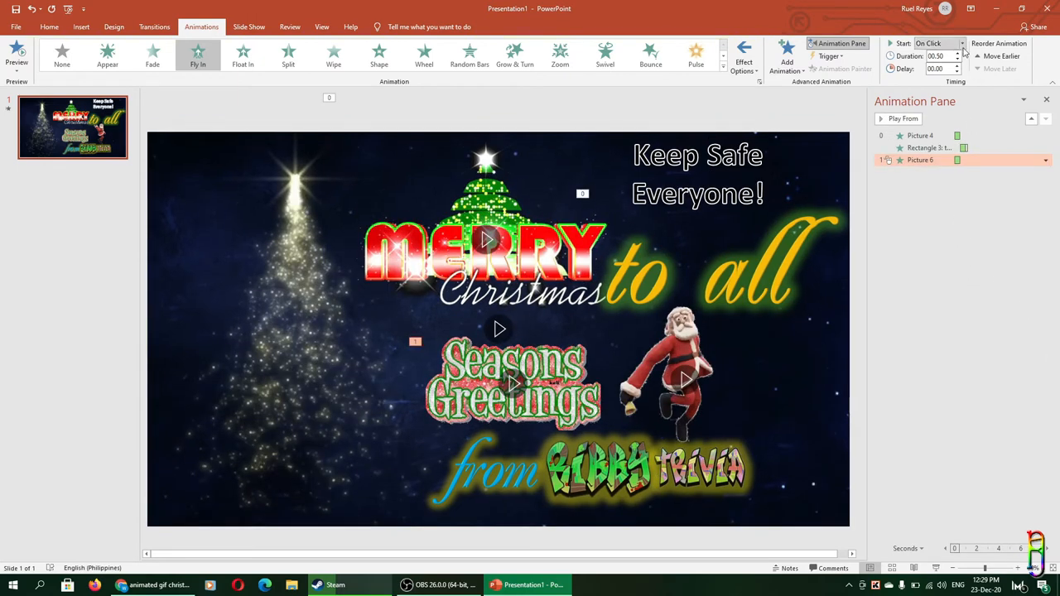
{"action": "mouse_move", "coordinate": [965, 148]}
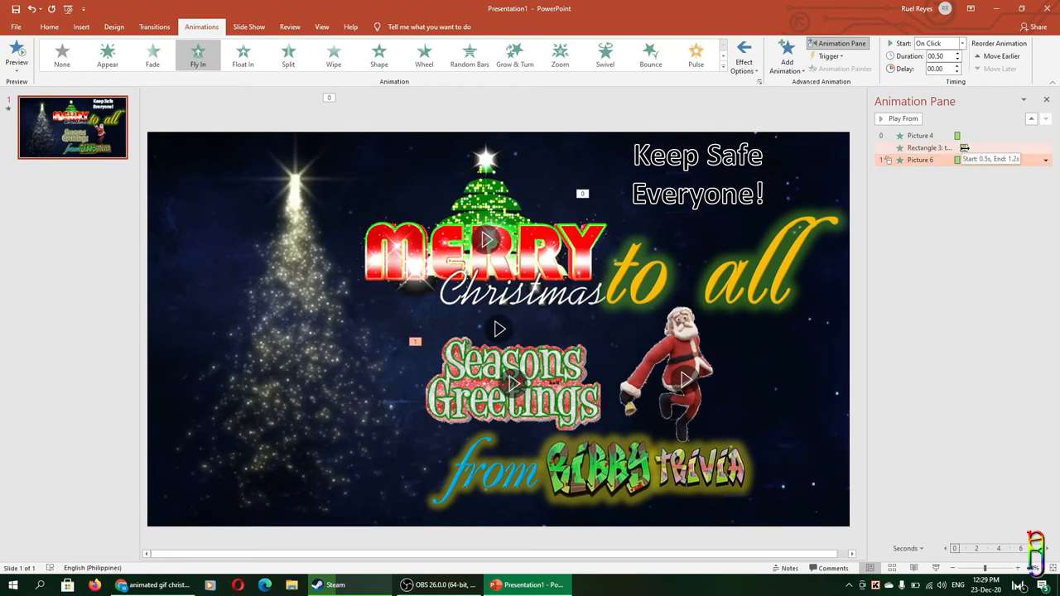
{"action": "right_click", "coordinate": [919, 160]}
{"action": "left_click", "coordinate": [940, 180]}
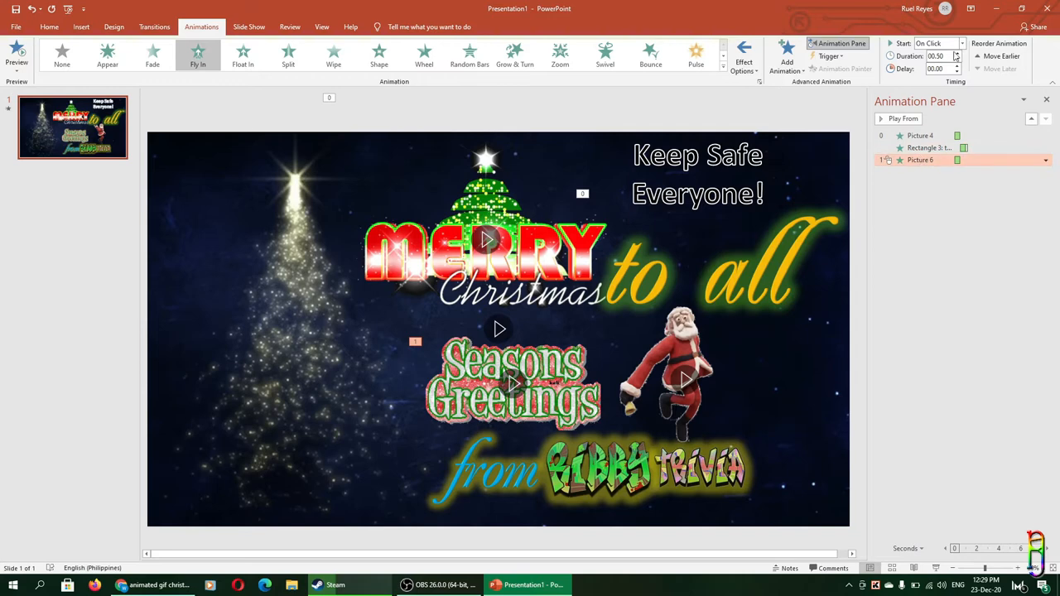
{"action": "left_click", "coordinate": [957, 66]}
{"action": "left_click", "coordinate": [957, 65]}
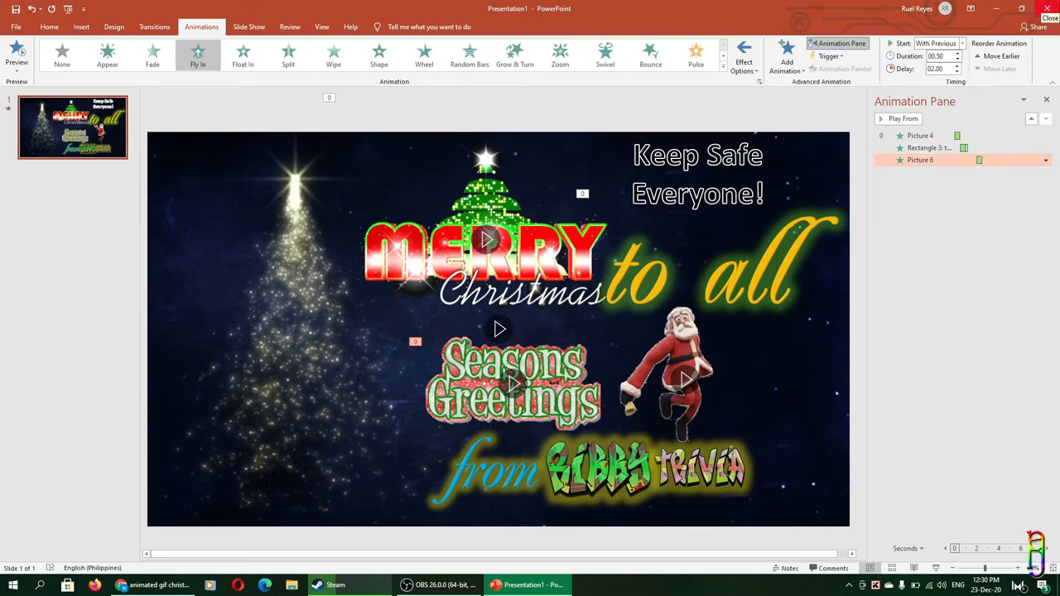
- Give the 'from' text a Fly In entrance, then select the BIBBY TRIVIA picture
{"action": "left_click", "coordinate": [490, 468]}
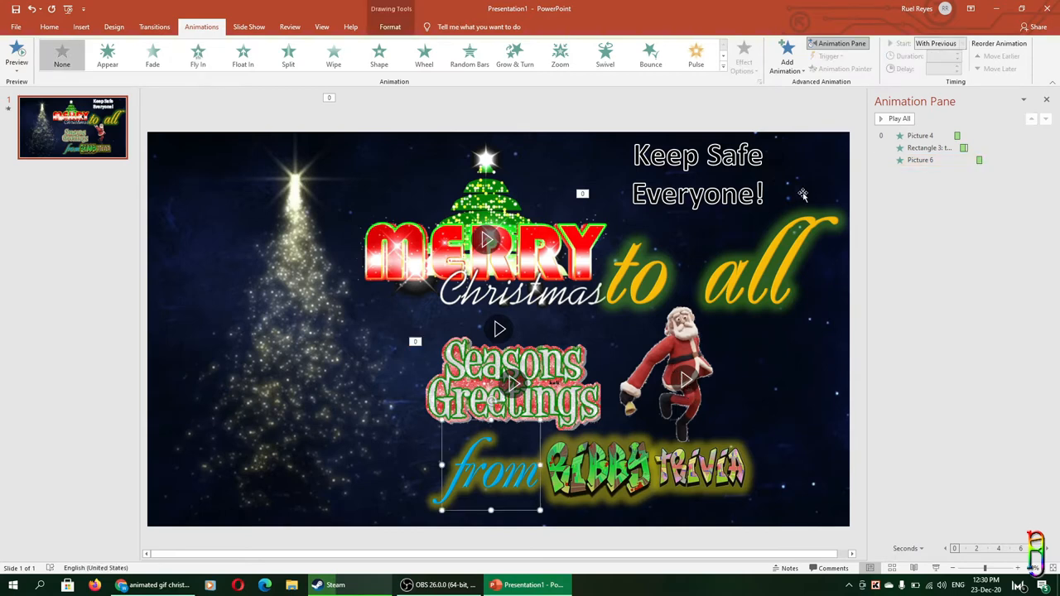
{"action": "left_click", "coordinate": [787, 62]}
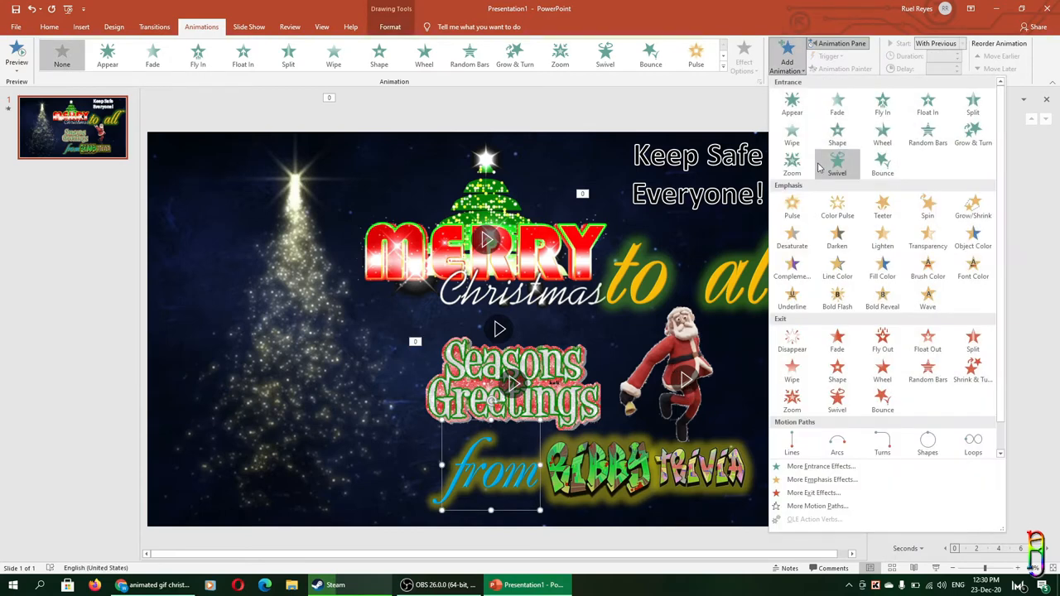
{"action": "left_click", "coordinate": [882, 104]}
{"action": "left_click", "coordinate": [744, 58]}
{"action": "left_click", "coordinate": [782, 150]}
{"action": "key", "text": "Tab"}
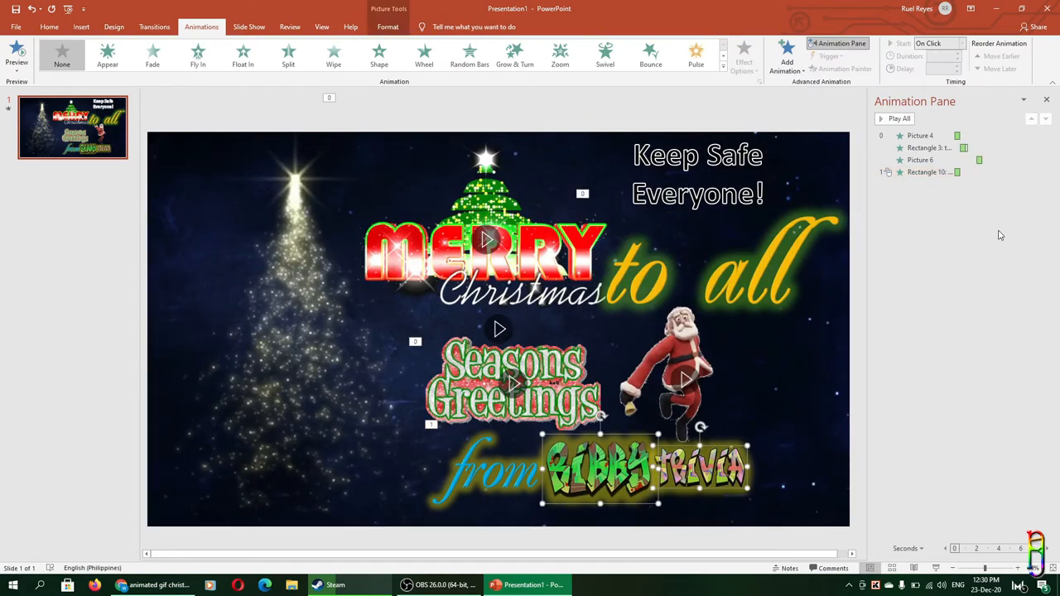
{"action": "left_click", "coordinate": [800, 73]}
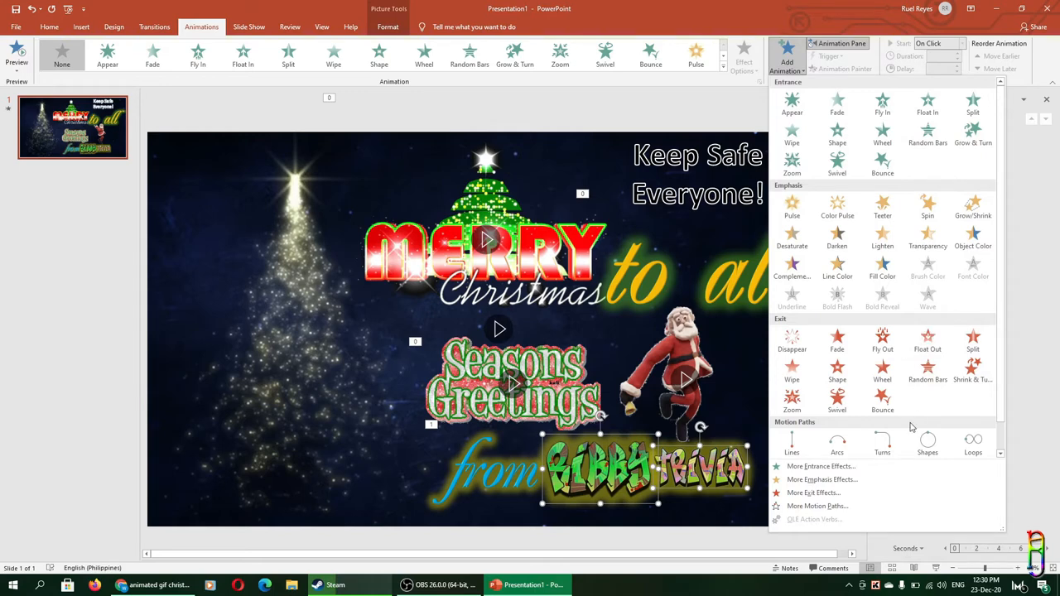
- Give the logo picture a Float entrance and set the new animations to With Previous with a 2-second delay
{"action": "left_click", "coordinate": [820, 466]}
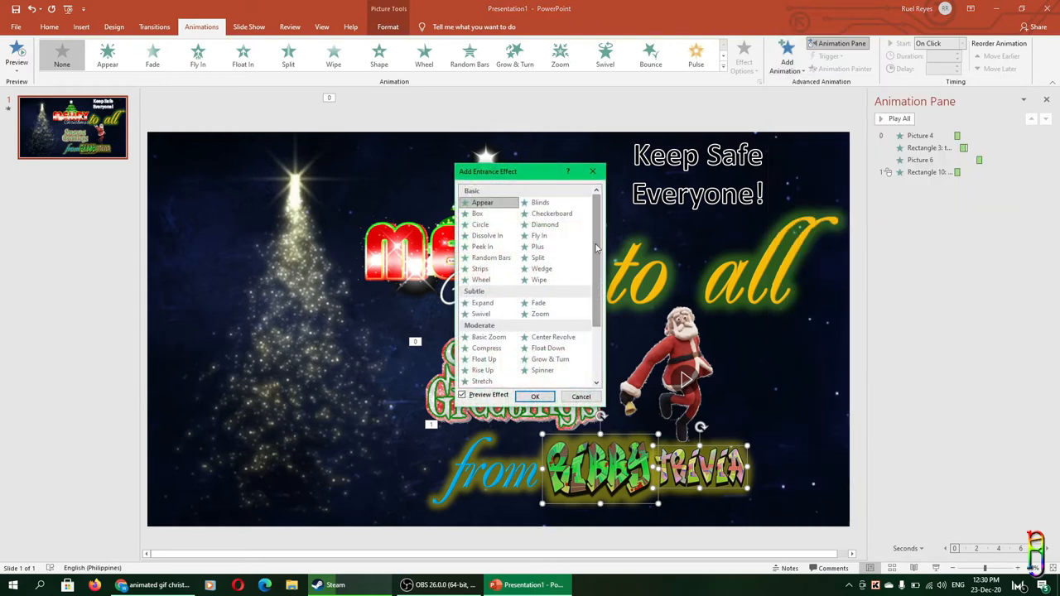
{"action": "scroll", "coordinate": [595, 248], "scroll_direction": "down", "scroll_amount": 2}
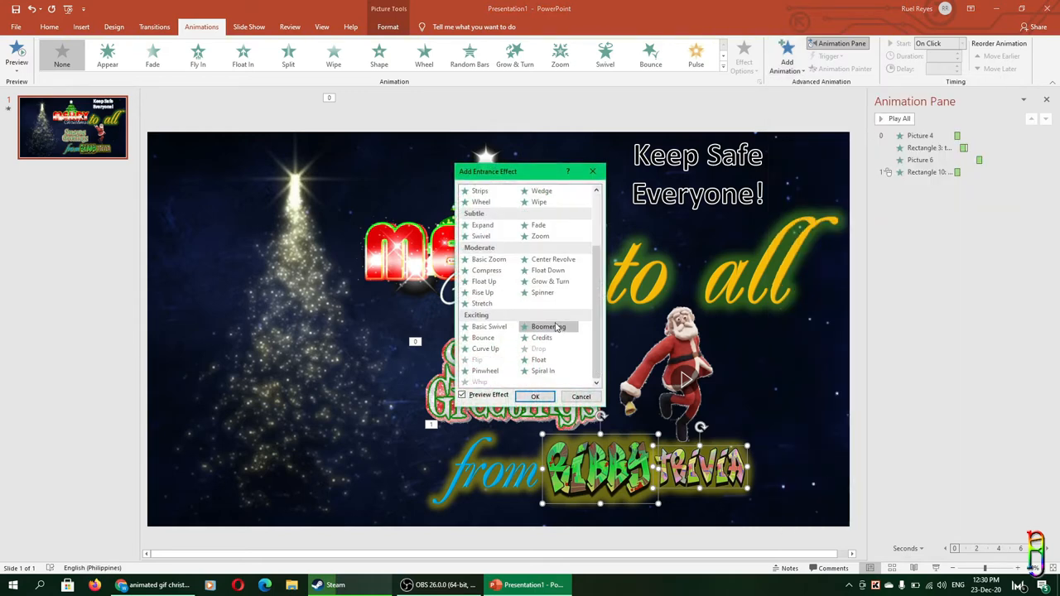
{"action": "left_click", "coordinate": [535, 362]}
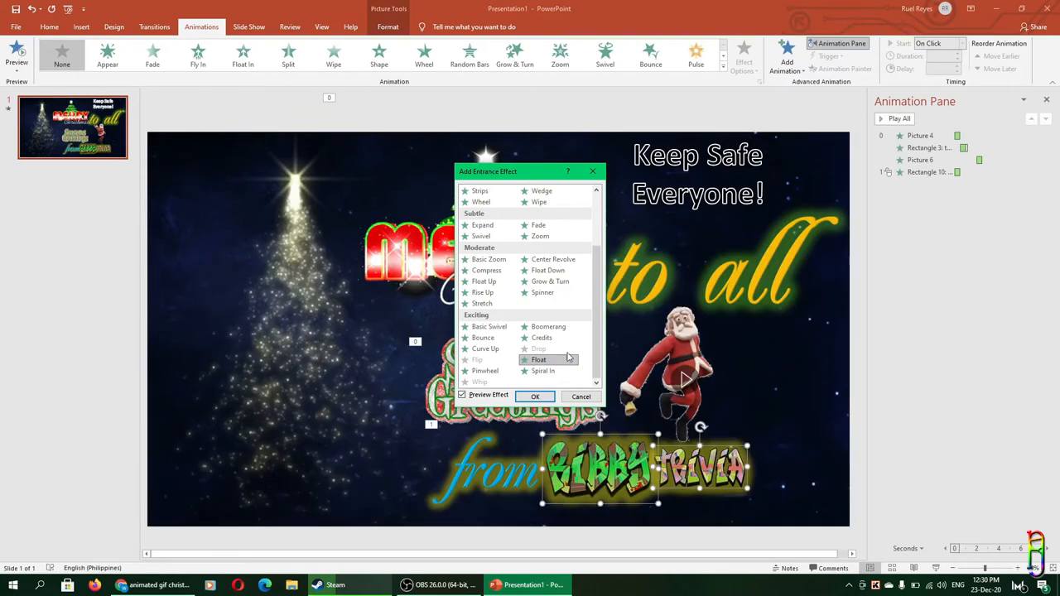
{"action": "key", "text": "Return"}
{"action": "left_click", "coordinate": [936, 171]}
{"action": "left_click", "coordinate": [932, 196], "text": "shift"}
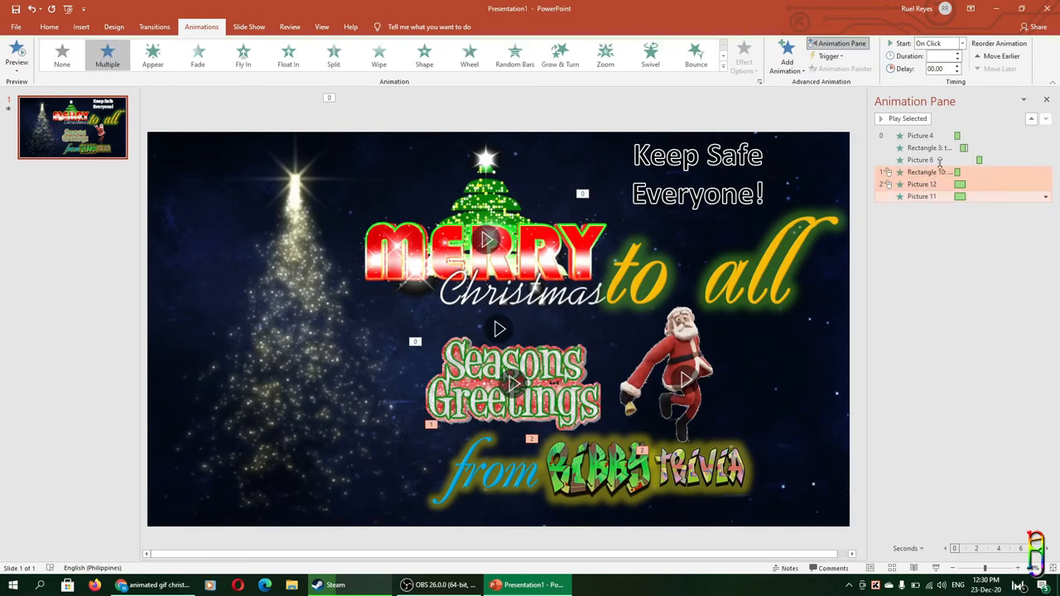
{"action": "left_click", "coordinate": [961, 43]}
{"action": "left_click", "coordinate": [945, 66]}
{"action": "type", "text": "2"}
{"action": "key", "text": "Return"}
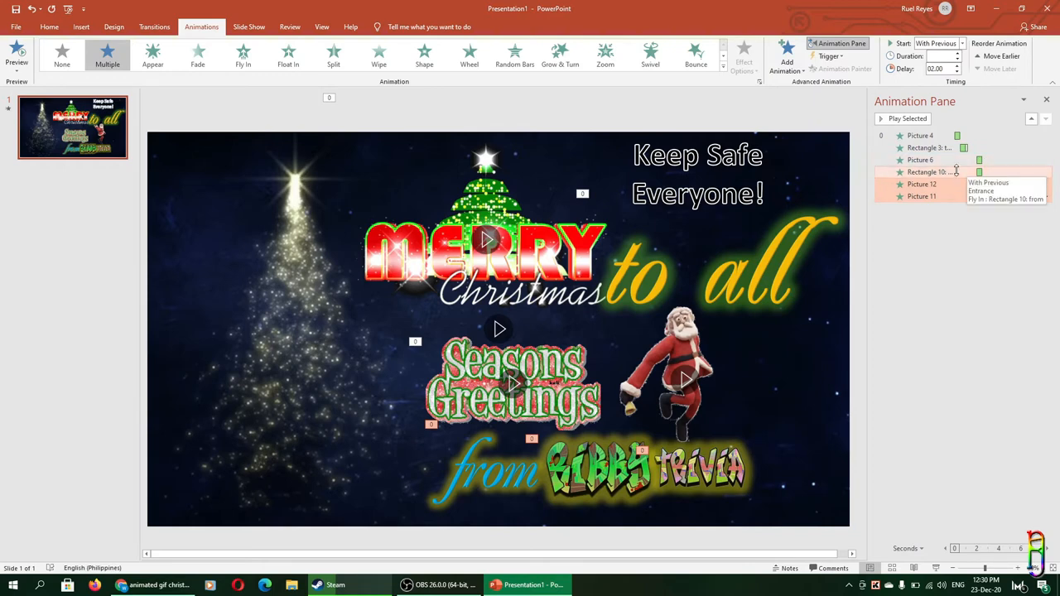
- Stagger the delays: 'from' (Rectangle 10) at 2.5 seconds and the logo pictures at 3 seconds
{"action": "left_click", "coordinate": [957, 171]}
{"action": "type", "text": "2"}
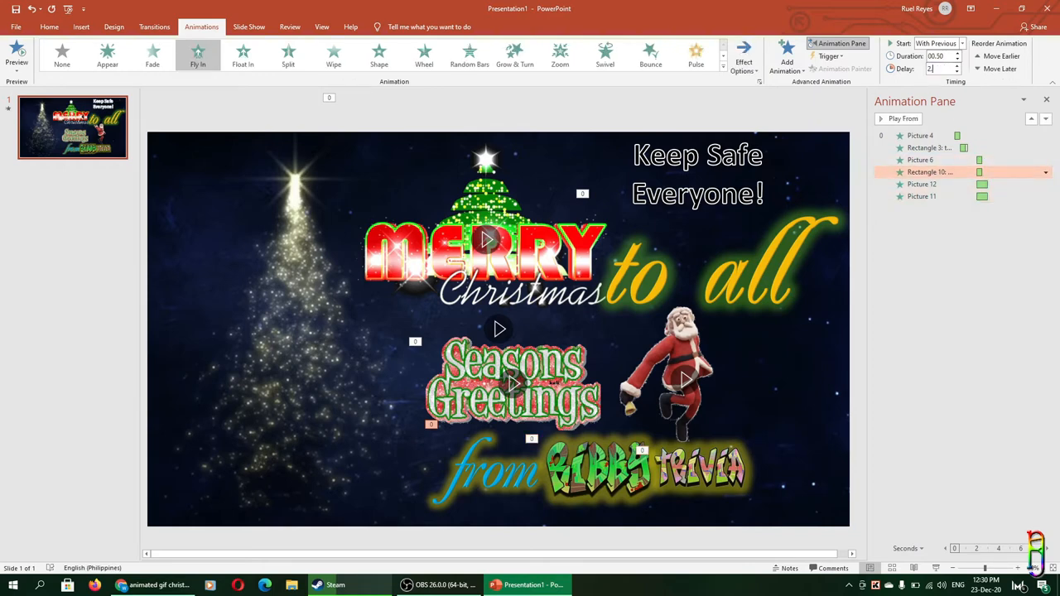
{"action": "type", "text": "5"}
{"action": "key", "text": "Return"}
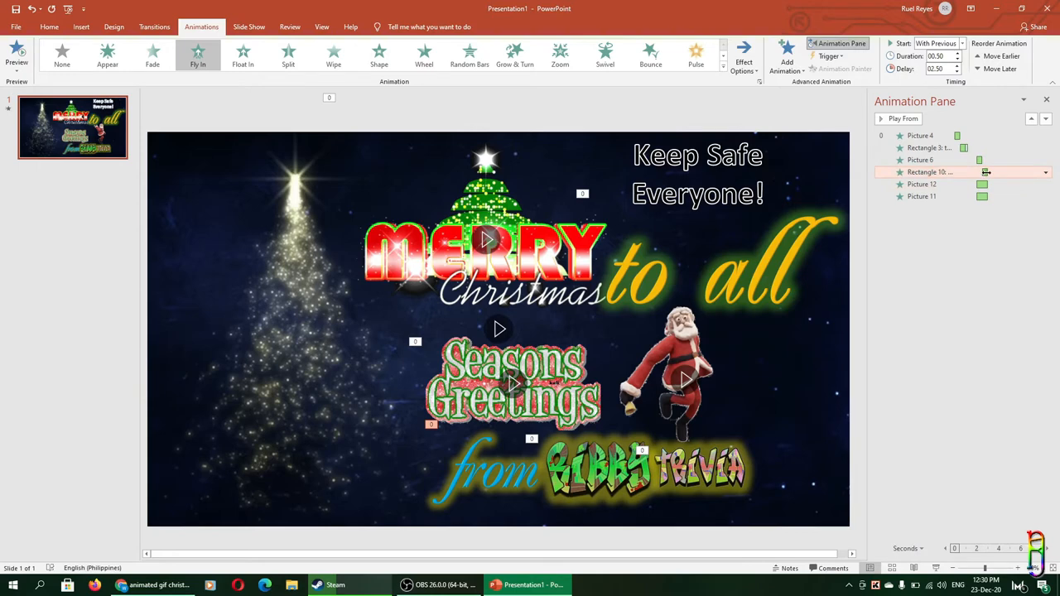
{"action": "left_click", "coordinate": [923, 184]}
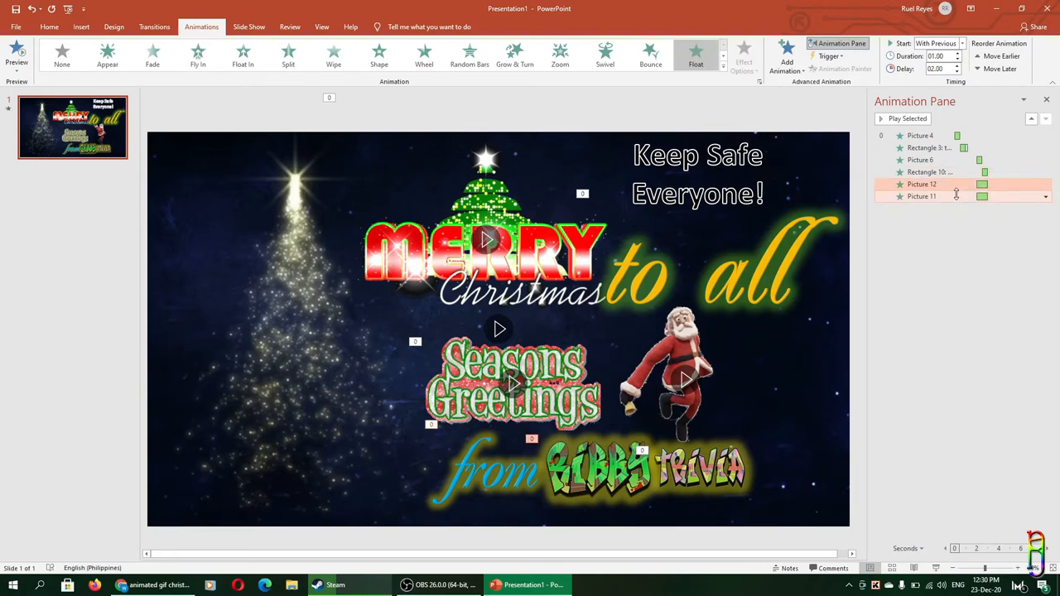
{"action": "left_click", "coordinate": [935, 69]}
{"action": "type", "text": "3"}
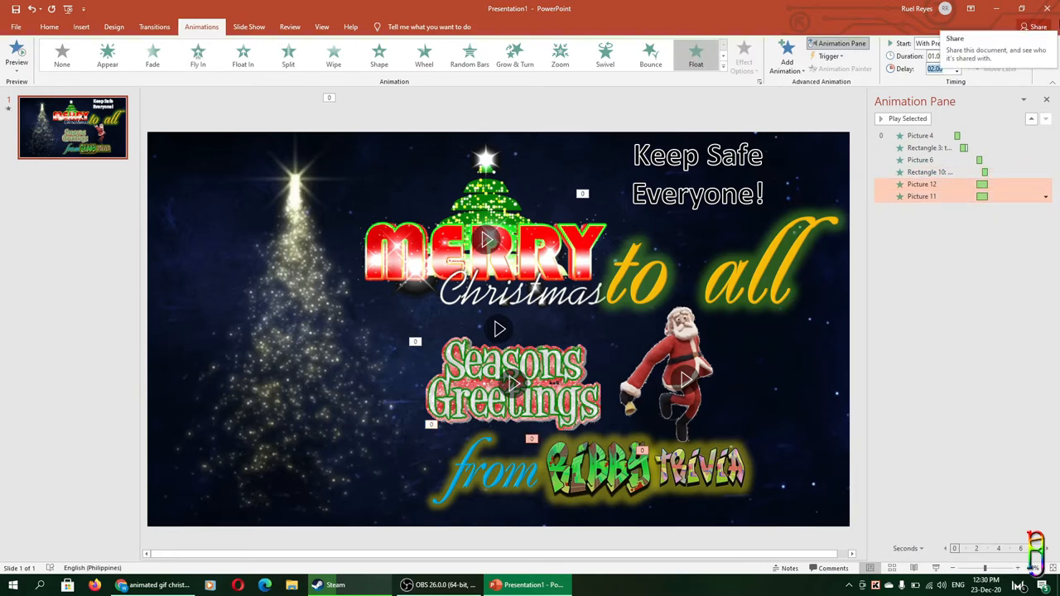
{"action": "key", "text": "Return"}
{"action": "left_click", "coordinate": [978, 195]}
{"action": "type", "text": "04"}
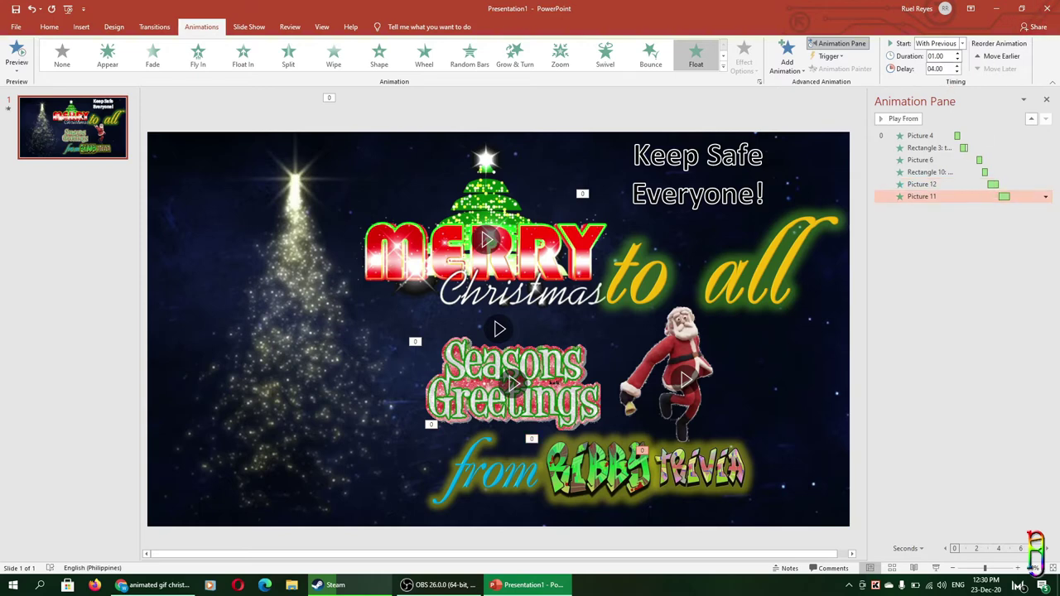
{"action": "left_click", "coordinate": [763, 348]}
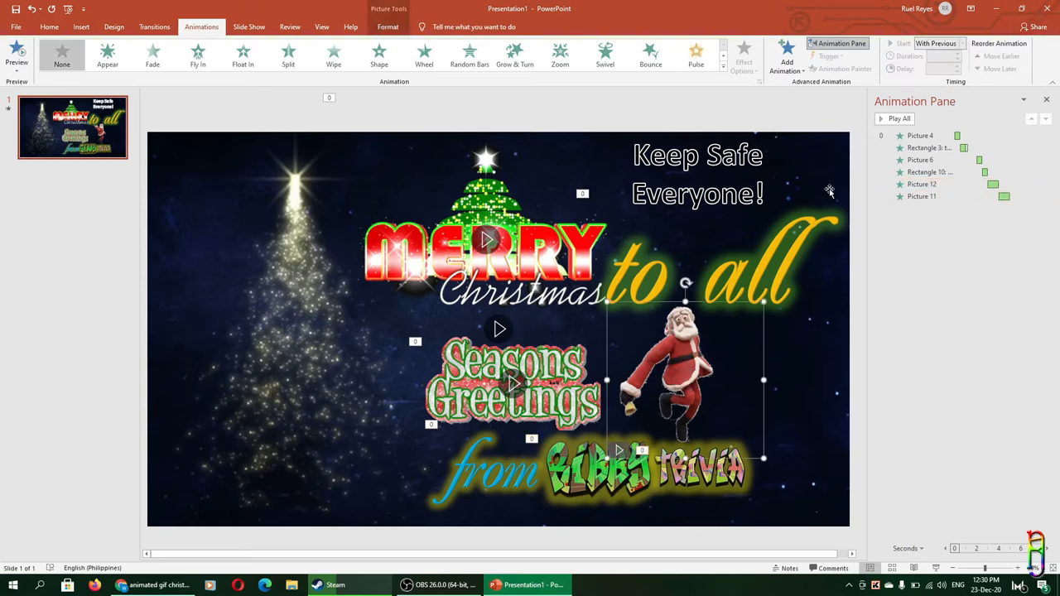
- Give the Santa picture a Rise Up entrance from the More Entrance Effects list
{"action": "left_click", "coordinate": [787, 58]}
{"action": "left_click", "coordinate": [844, 465]}
{"action": "scroll", "coordinate": [477, 294], "scroll_direction": "down", "scroll_amount": 3}
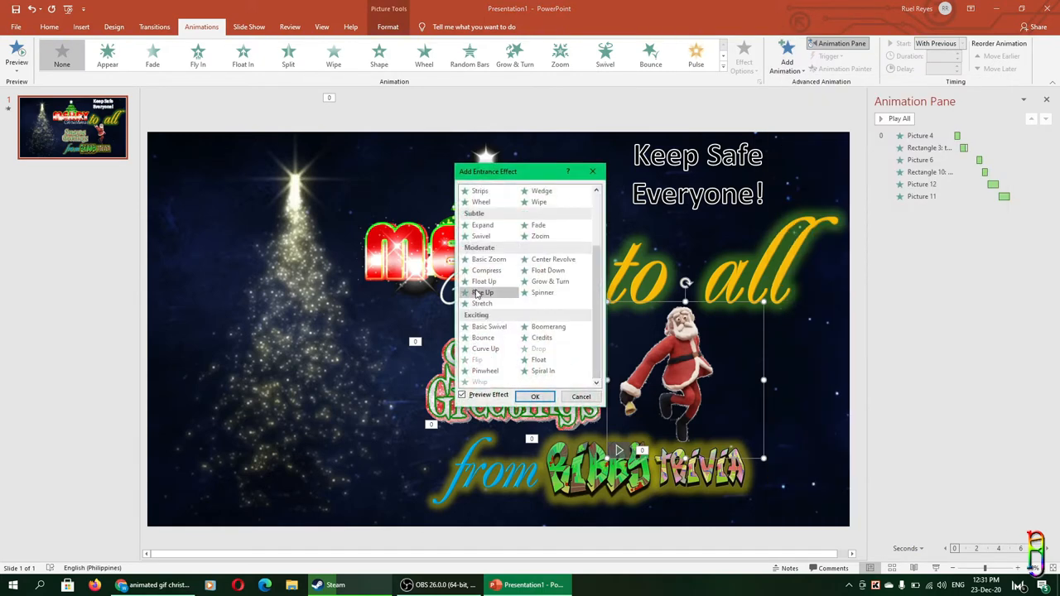
{"action": "left_click", "coordinate": [482, 293]}
{"action": "left_click", "coordinate": [535, 397]}
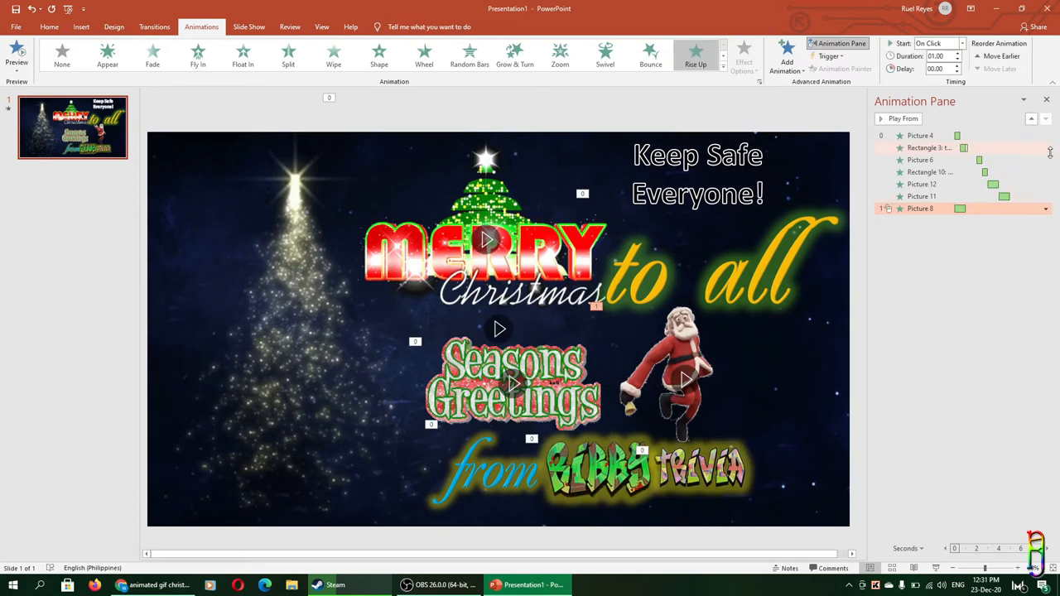
- Set Santa's Rise Up to start With Previous after a 05.00 delay
{"action": "left_click", "coordinate": [962, 43]}
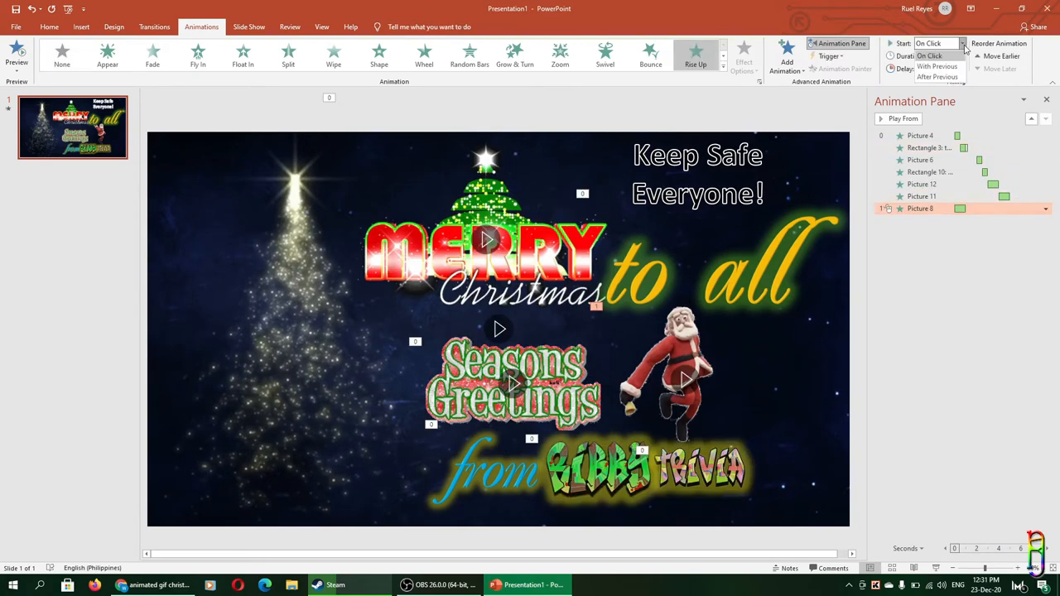
{"action": "left_click", "coordinate": [936, 62]}
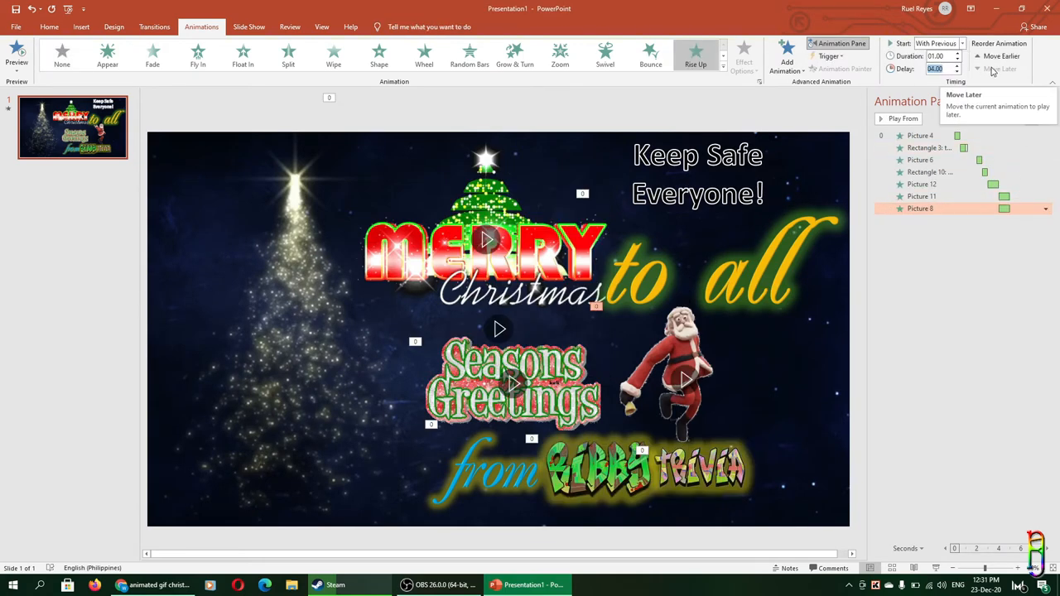
{"action": "type", "text": "5"}
{"action": "key", "text": "Return"}
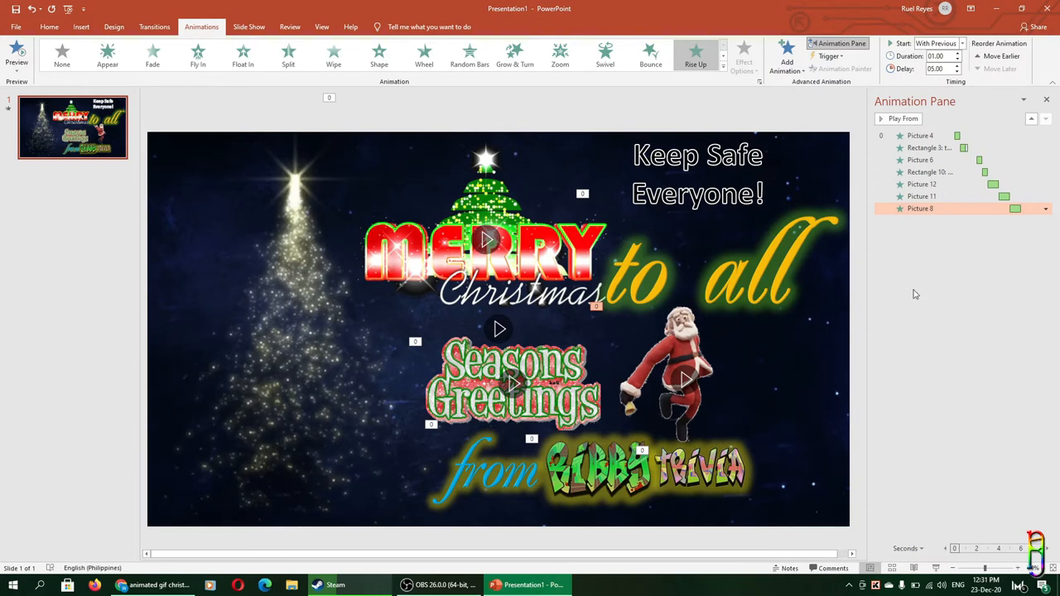
{"action": "left_click", "coordinate": [766, 162]}
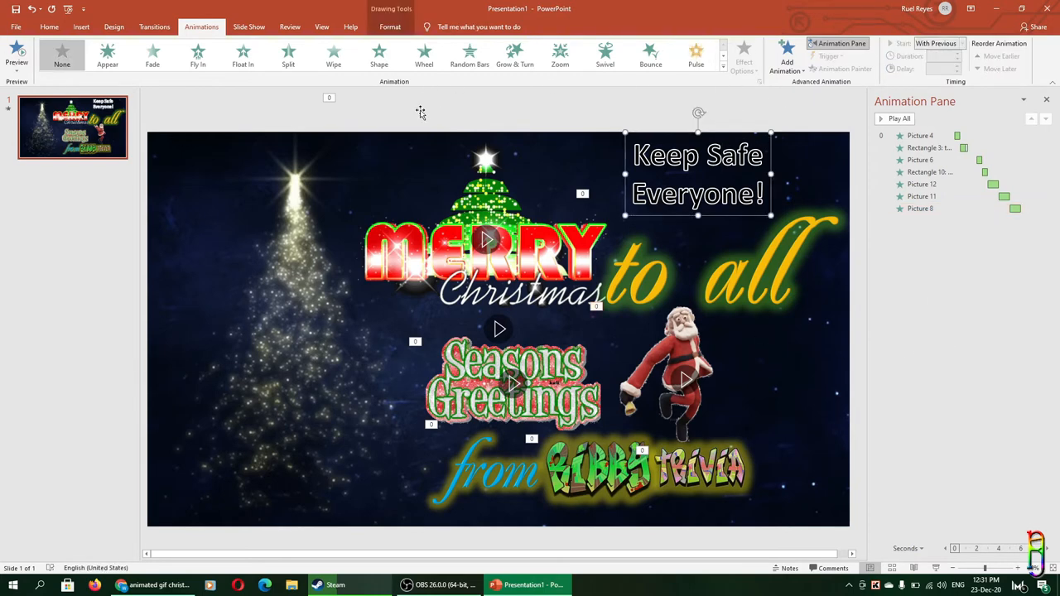
- Give the Keep Safe Everyone! text a Fade entrance starting With Previous after 06.00 seconds
{"action": "left_click", "coordinate": [153, 56]}
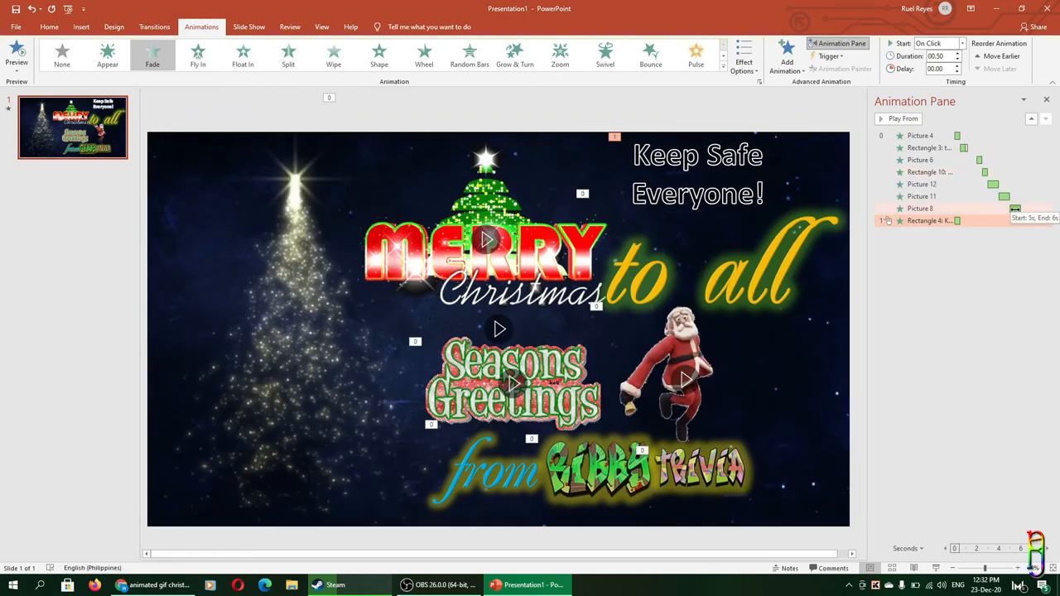
{"action": "left_click", "coordinate": [944, 69]}
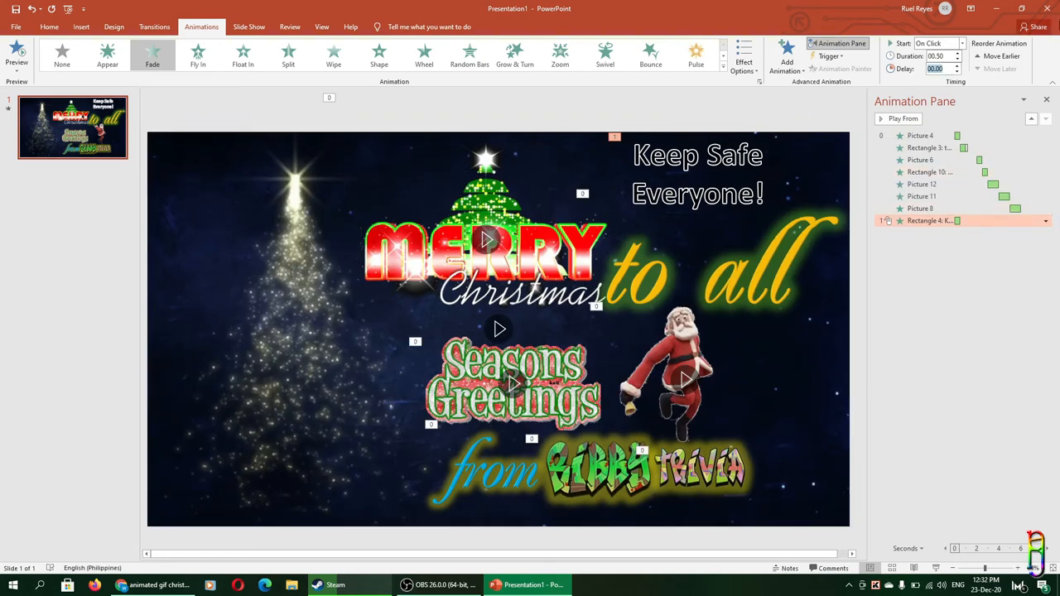
{"action": "type", "text": "6"}
{"action": "left_click", "coordinate": [962, 43]}
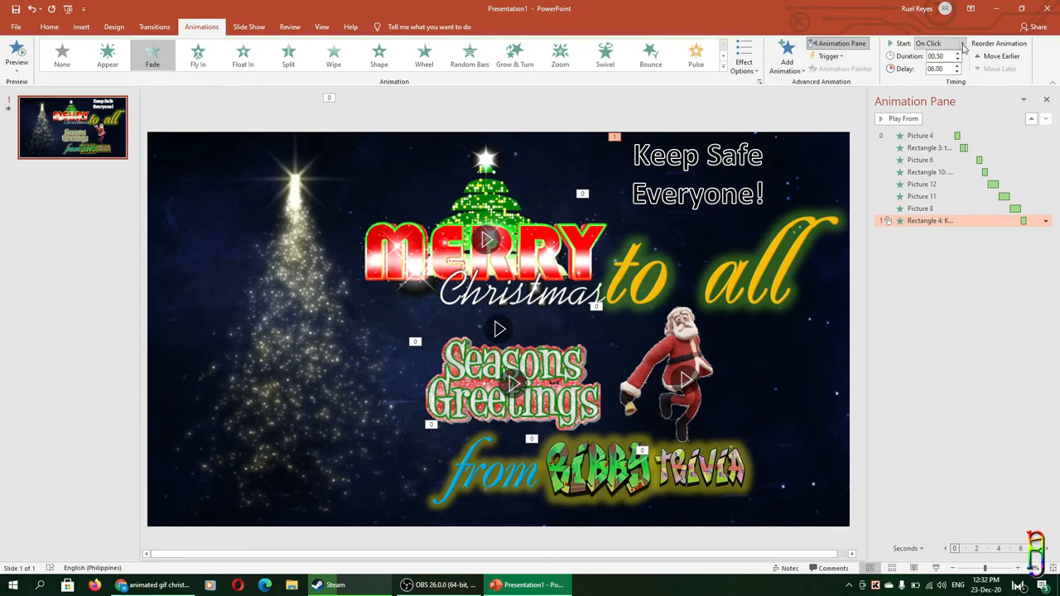
{"action": "left_click", "coordinate": [936, 67]}
{"action": "type", "text": "6"}
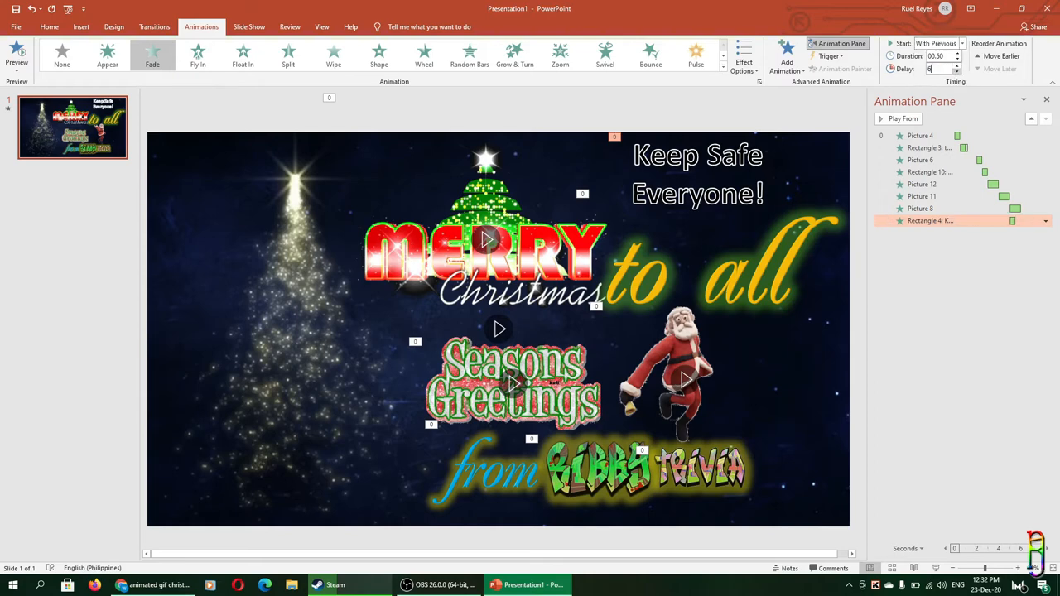
{"action": "key", "text": "Return"}
- Set the fade's duration to 01.00 second and move on to the MERRY Christmas picture
{"action": "double_click", "coordinate": [950, 56]}
{"action": "type", "text": "1"}
{"action": "key", "text": "Return"}
{"action": "left_click", "coordinate": [768, 110]}
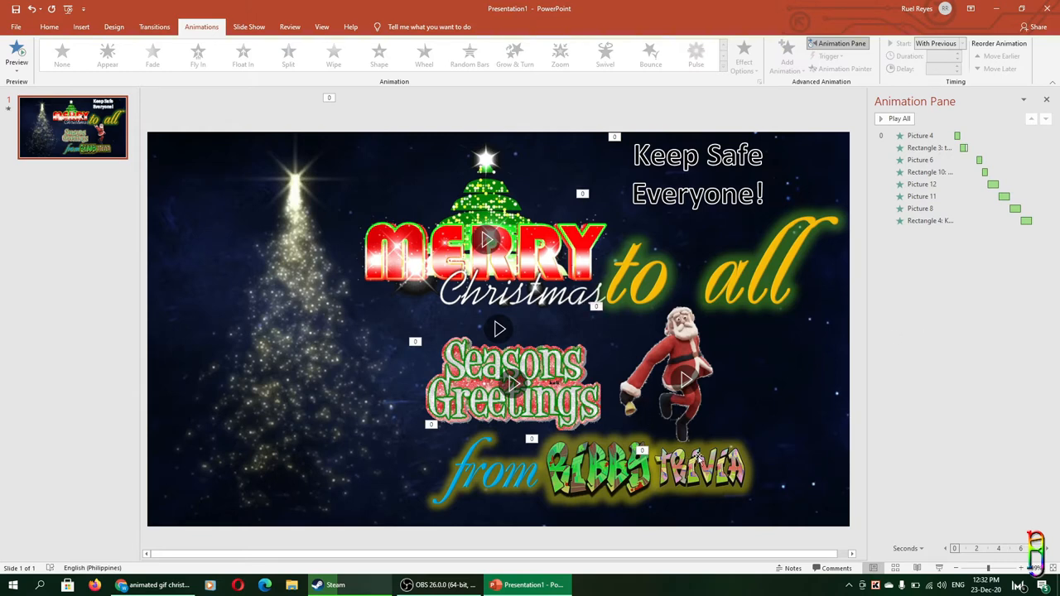
{"action": "left_click", "coordinate": [562, 255]}
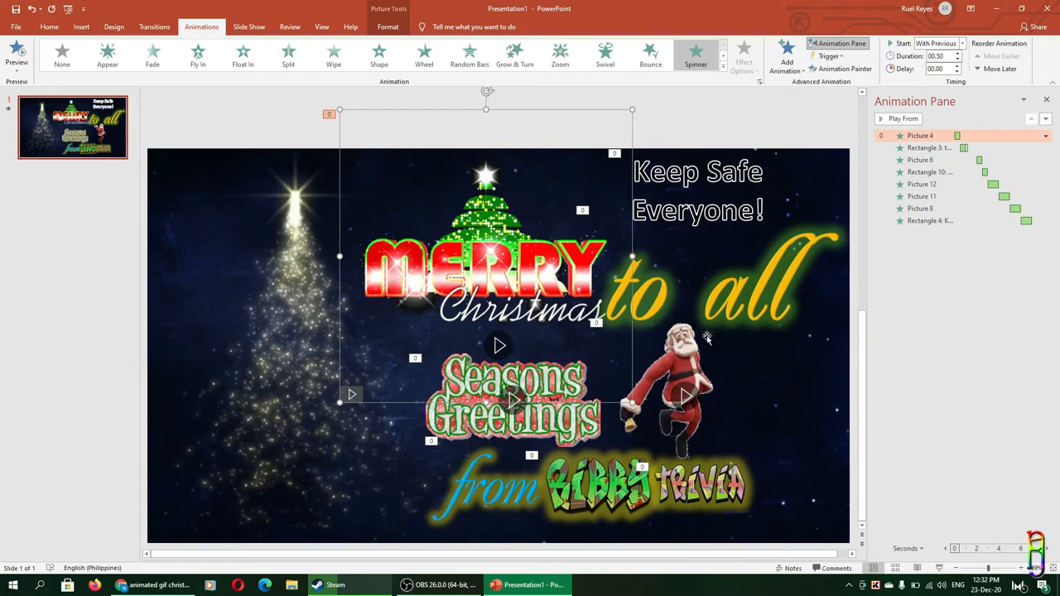
- Add a Teeter emphasis to every object on the slide, starting With Previous
{"action": "key", "text": "ctrl+a"}
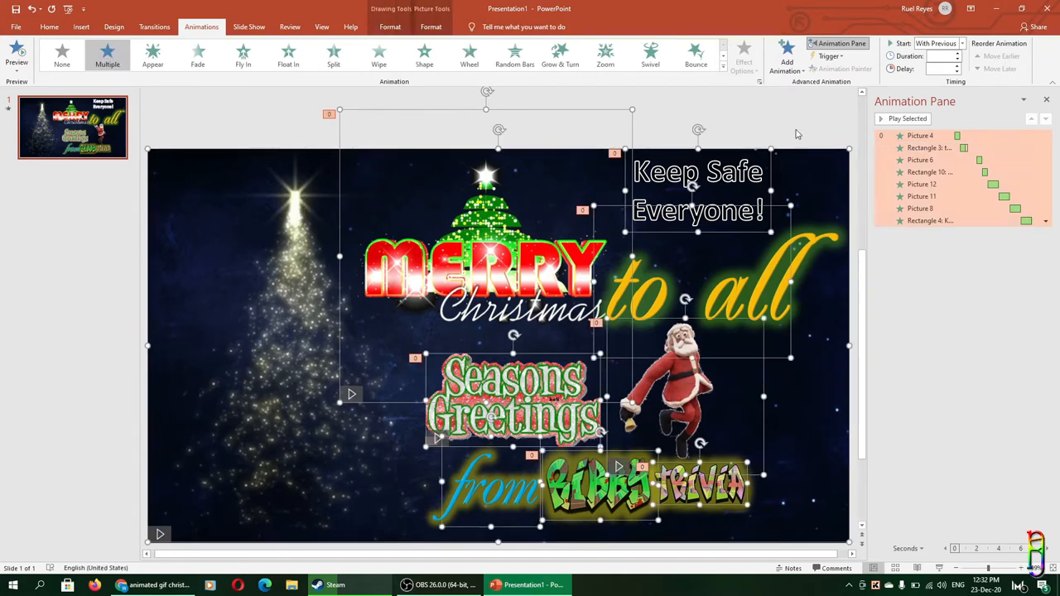
{"action": "left_click", "coordinate": [803, 70]}
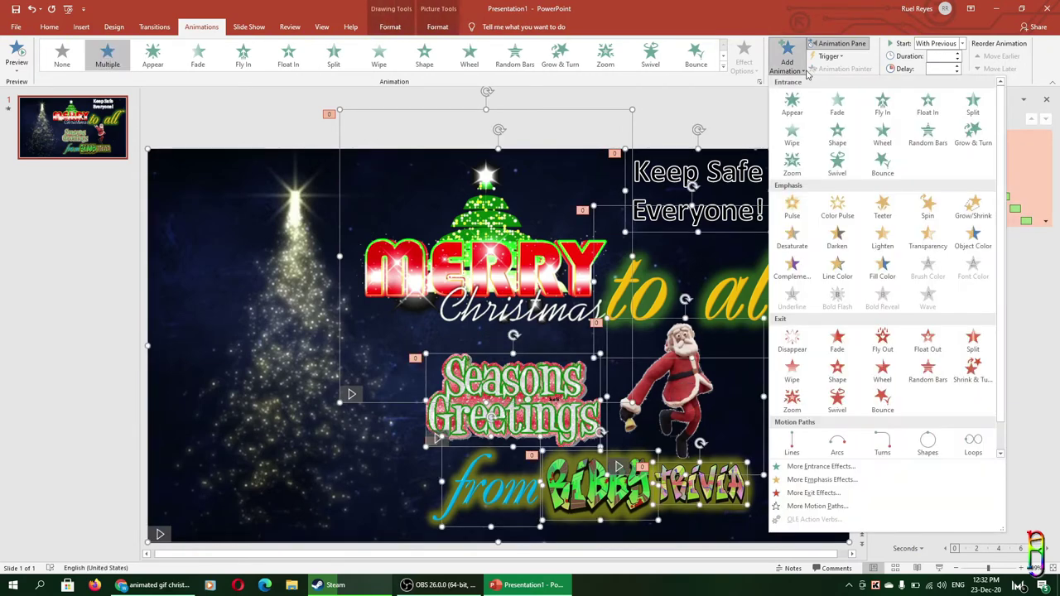
{"action": "left_click", "coordinate": [882, 209]}
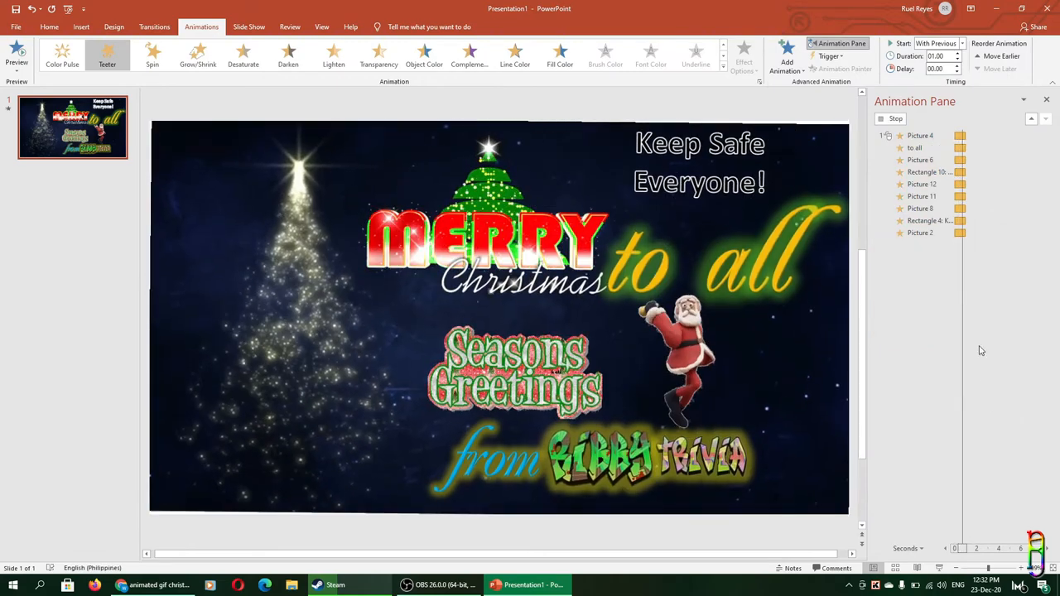
{"action": "left_click", "coordinate": [962, 43]}
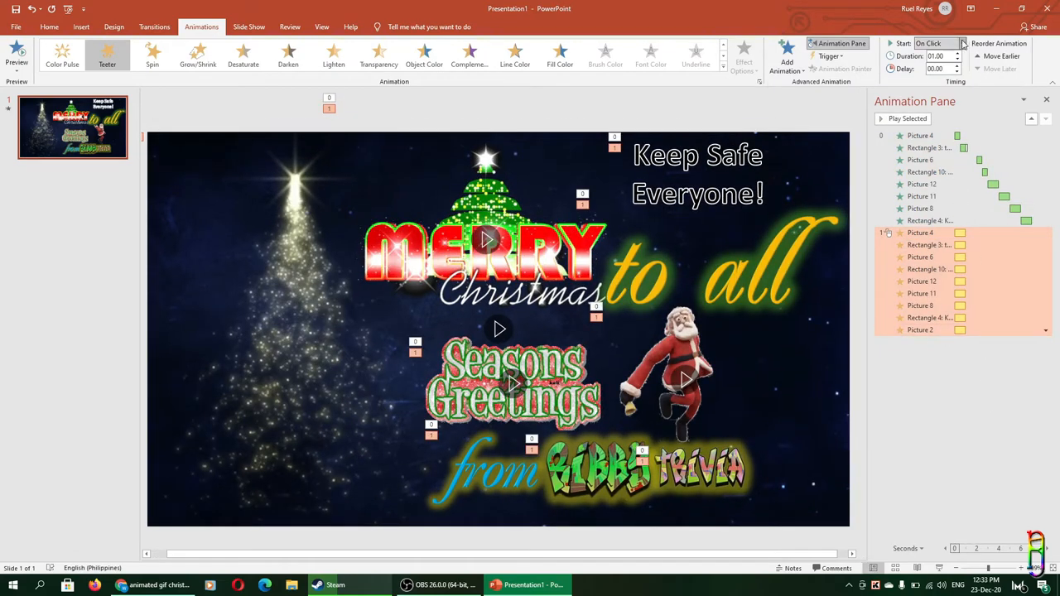
{"action": "left_click", "coordinate": [936, 66]}
- Move Picture 4's teeter after its entrance and set its delay to 0.5 and duration to 9
{"action": "left_click_drag", "start_coordinate": [924, 232], "coordinate": [924, 149]}
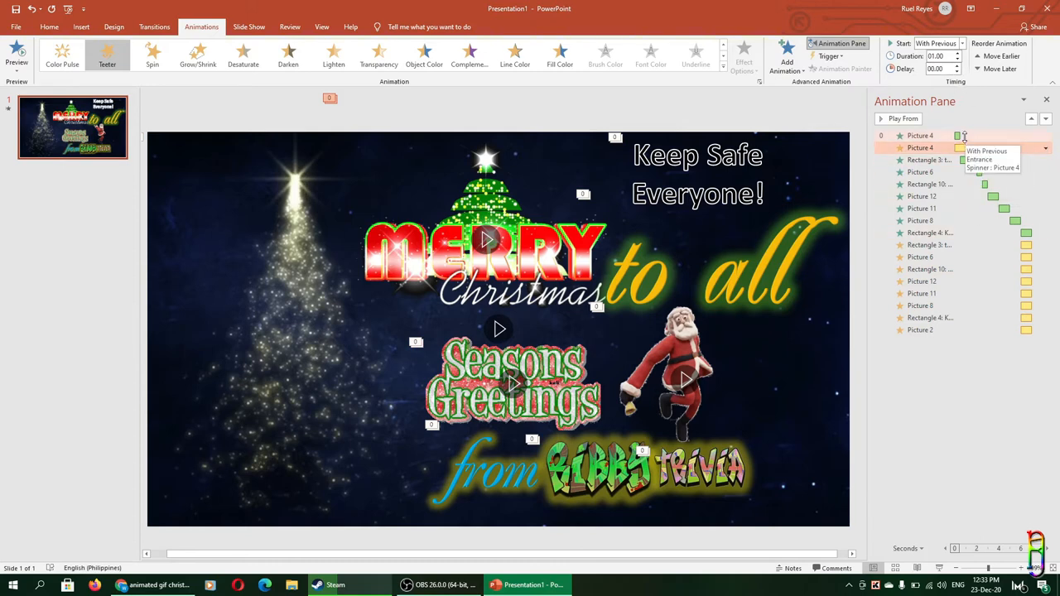
{"action": "left_click", "coordinate": [942, 68]}
{"action": "type", "text": "0.5"}
{"action": "key", "text": "Return"}
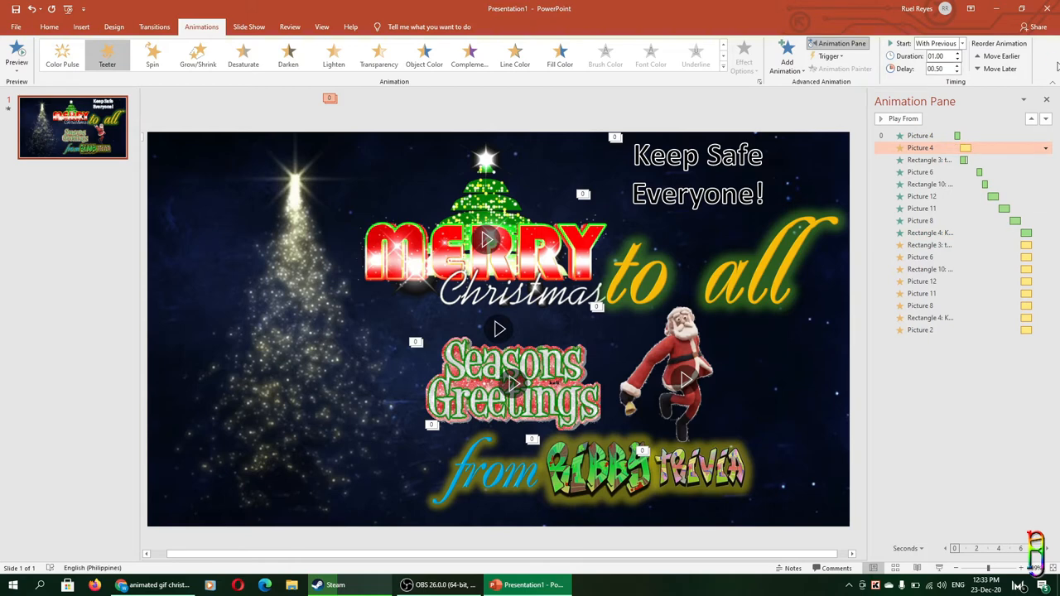
{"action": "left_click", "coordinate": [942, 56]}
{"action": "type", "text": "9"}
{"action": "key", "text": "Return"}
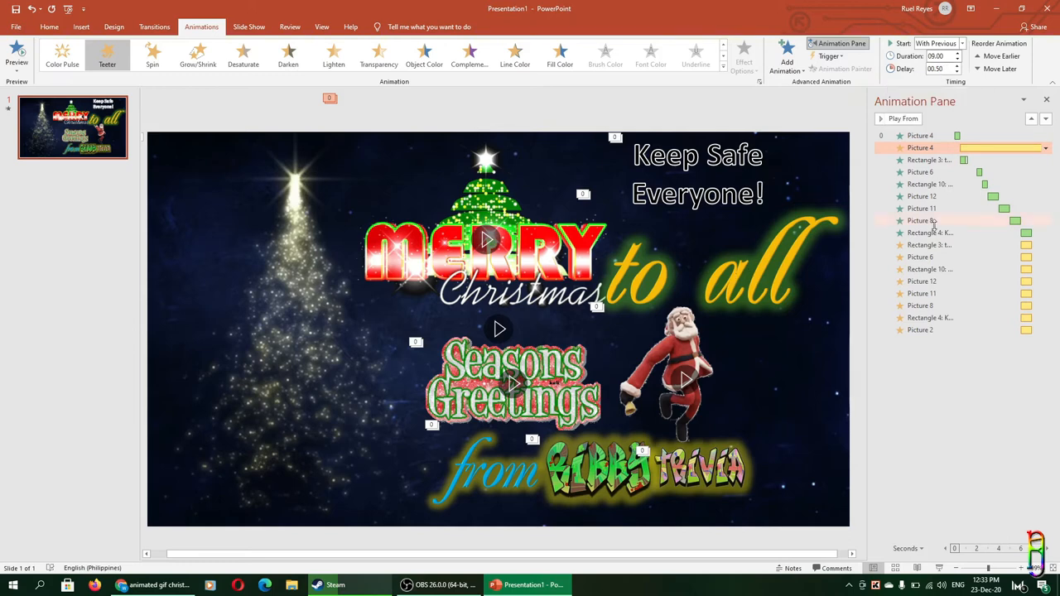
- Move Rectangle 3's teeter effect right after its own entrance
{"action": "left_click", "coordinate": [985, 245]}
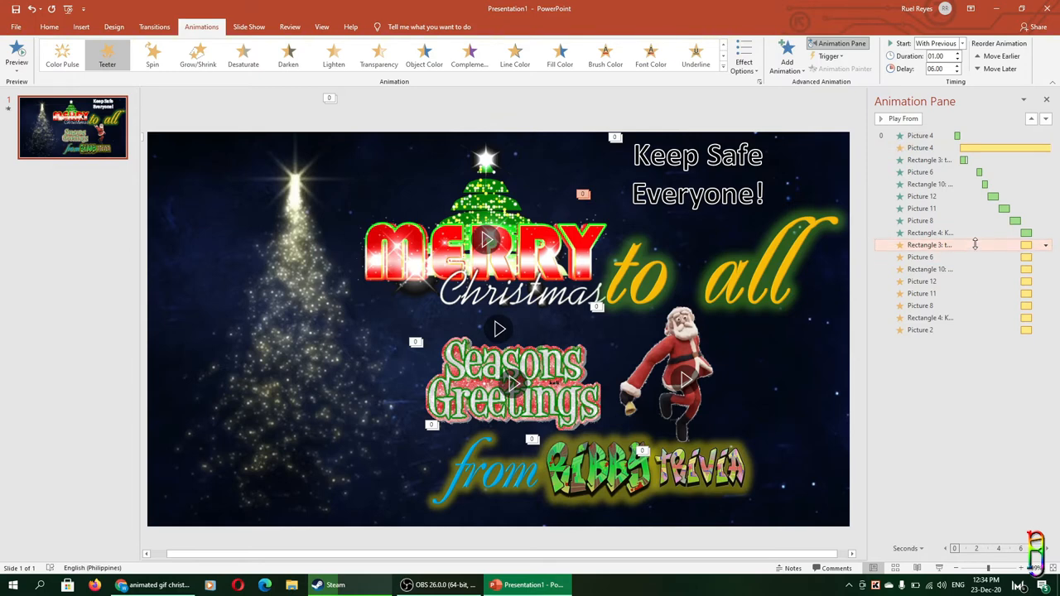
{"action": "left_click_drag", "start_coordinate": [975, 244], "coordinate": [975, 171]}
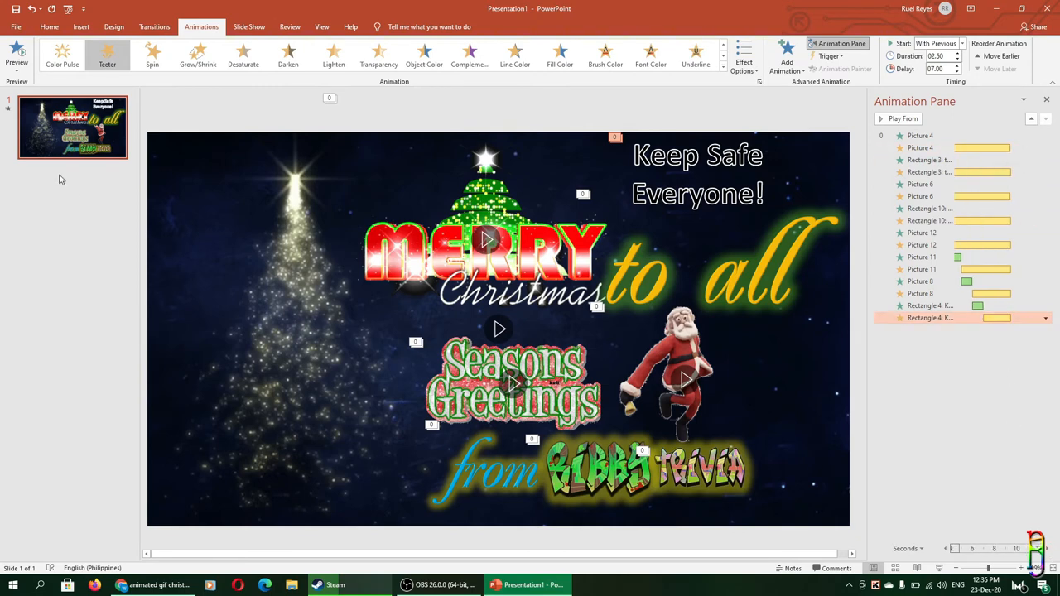
- Preview the slide, then add a Spinner exit effect to every object
{"action": "left_click", "coordinate": [17, 52]}
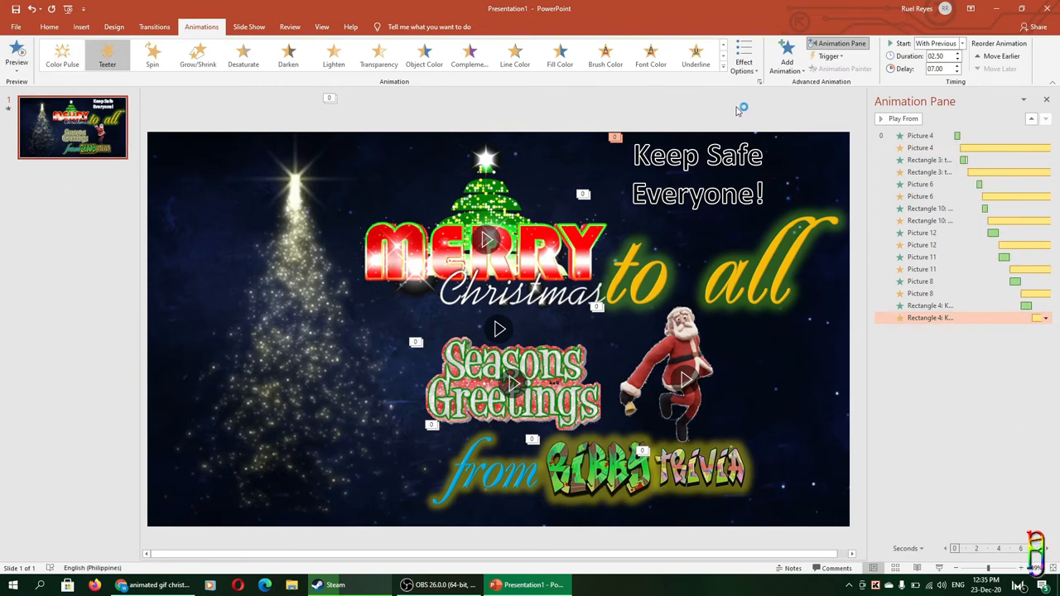
{"action": "key", "text": "ctrl+a"}
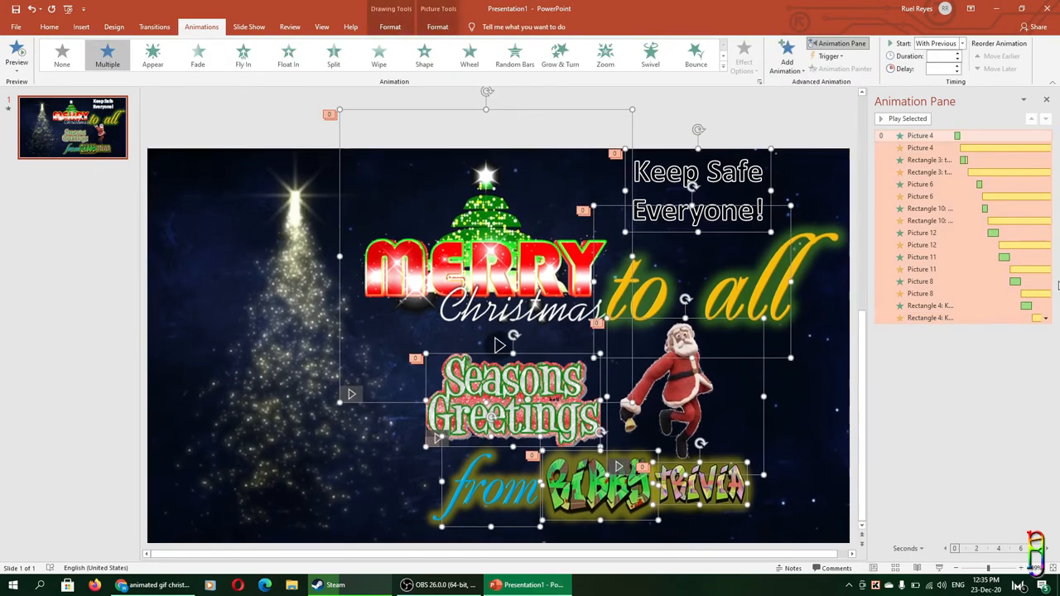
{"action": "left_click", "coordinate": [802, 71]}
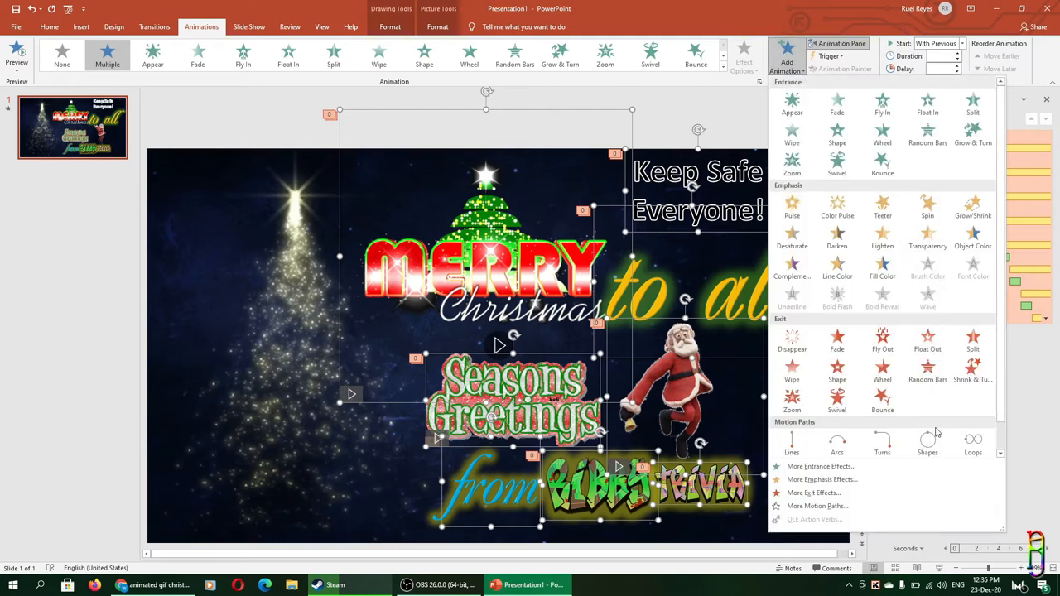
{"action": "left_click", "coordinate": [821, 495]}
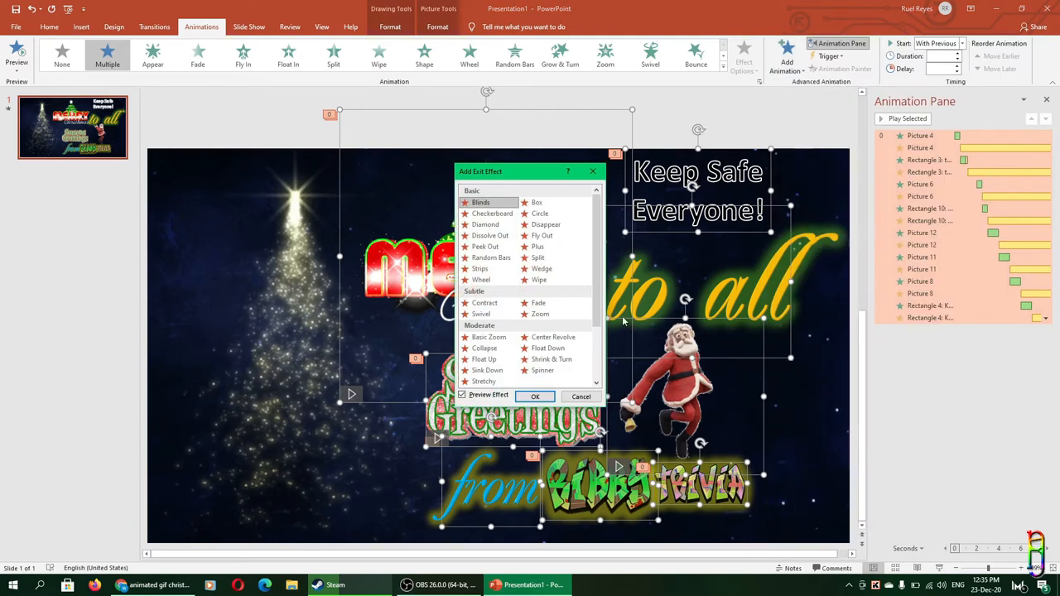
{"action": "left_click_drag", "start_coordinate": [599, 292], "coordinate": [599, 321]}
{"action": "left_click", "coordinate": [542, 322]}
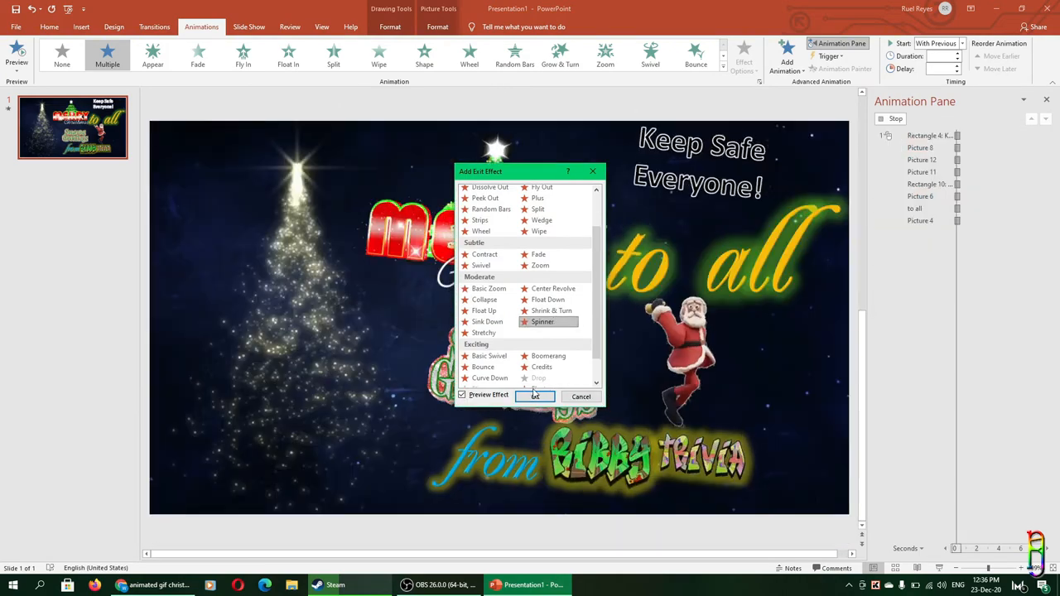
{"action": "left_click", "coordinate": [535, 396]}
- Set the Spinner exits to start With Previous after a 9.5-second delay
{"action": "left_click", "coordinate": [962, 43]}
{"action": "left_click", "coordinate": [944, 67]}
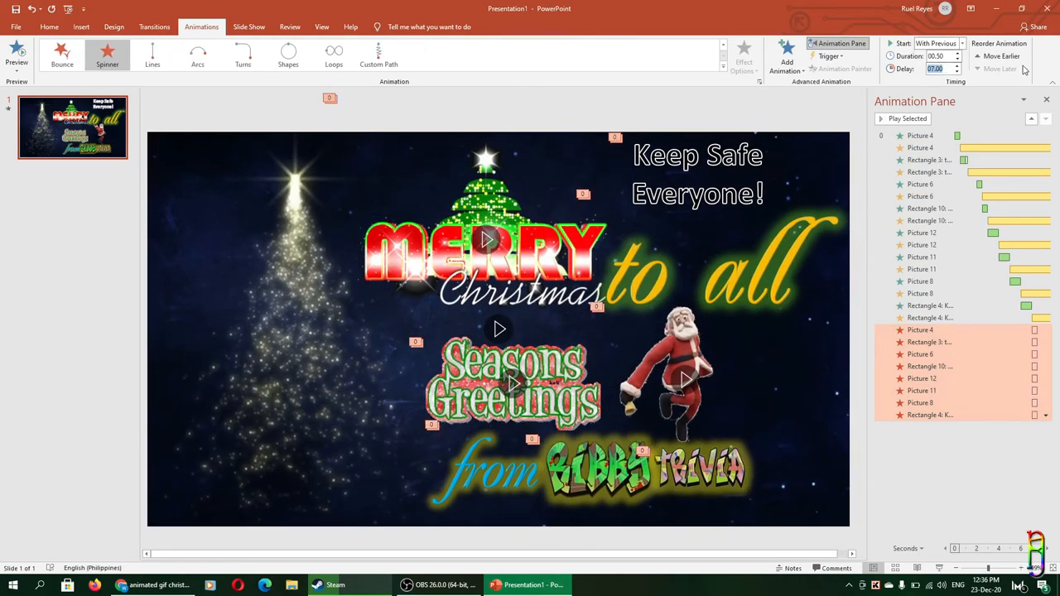
{"action": "type", "text": "9.5"}
{"action": "key", "text": "Return"}
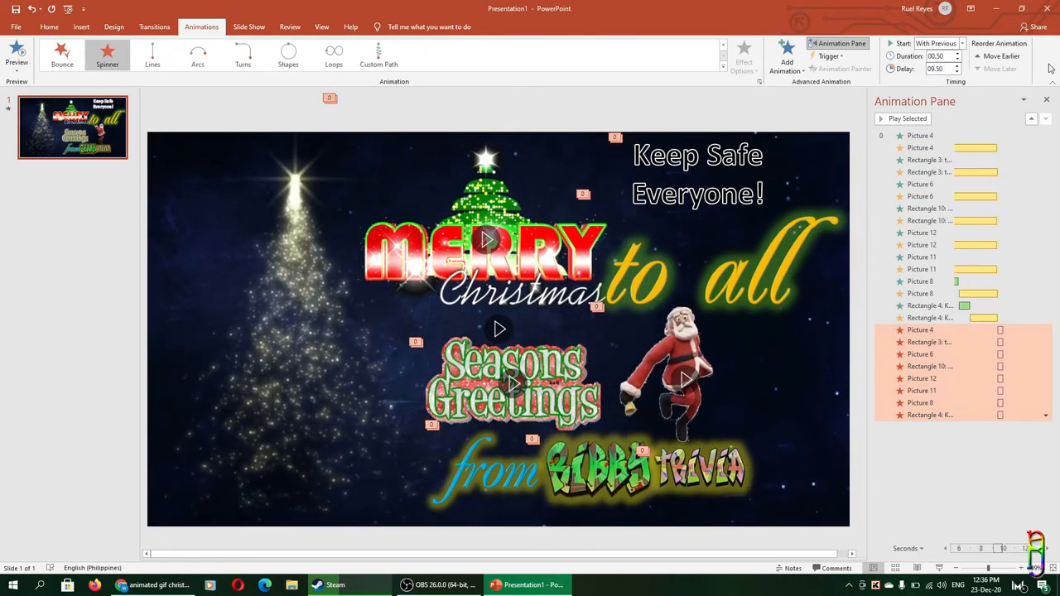
{"action": "left_click", "coordinate": [953, 461]}
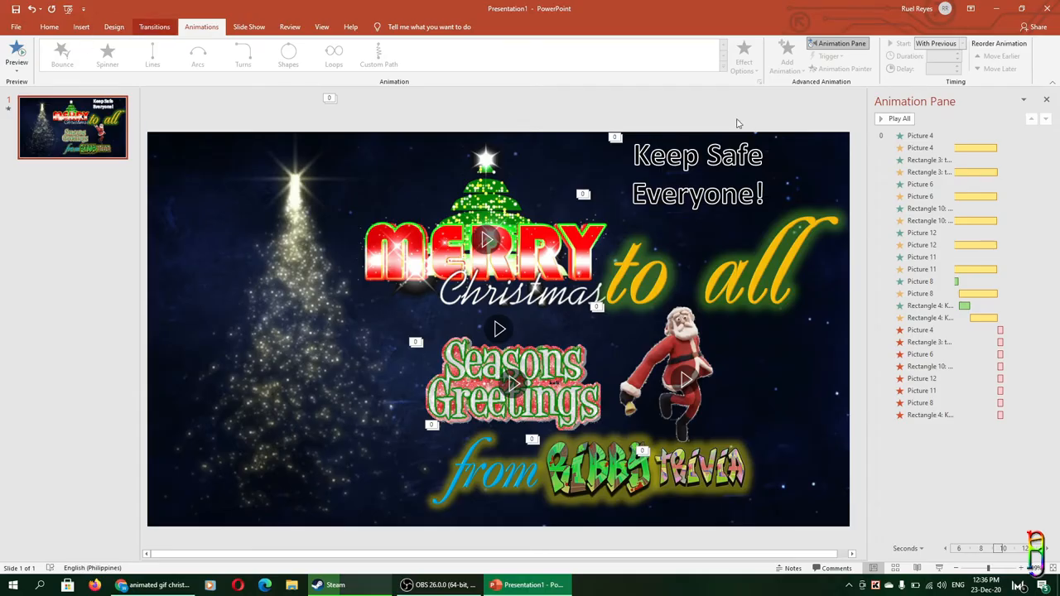
- Set the slide to advance automatically after 10 seconds with transition duration 0, then start saving
{"action": "key", "text": "alt+k"}
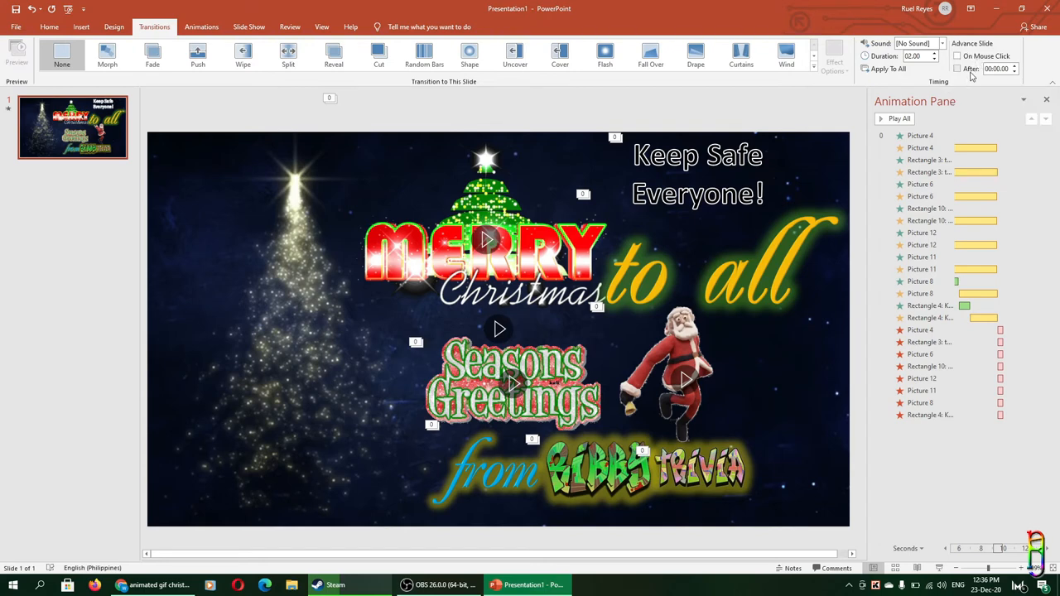
{"action": "left_click", "coordinate": [971, 71]}
{"action": "left_click", "coordinate": [995, 72]}
{"action": "type", "text": "10"}
{"action": "key", "text": "Return"}
{"action": "double_click", "coordinate": [922, 55]}
{"action": "type", "text": "0"}
{"action": "key", "text": "ctrl+s"}
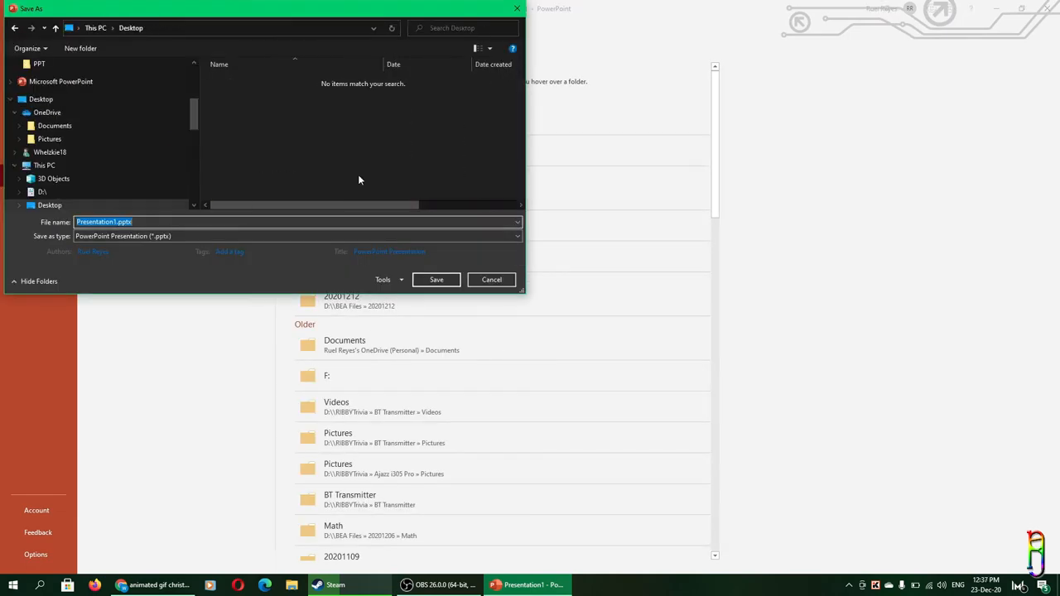
{"action": "type", "text": "SeasonGreetingFromRIBBYTivia"}
- Save the presentation as SeasonGreetingFromRIBBYTivia.pptx
{"action": "key", "text": "Return"}
{"action": "left_click", "coordinate": [545, 123]}
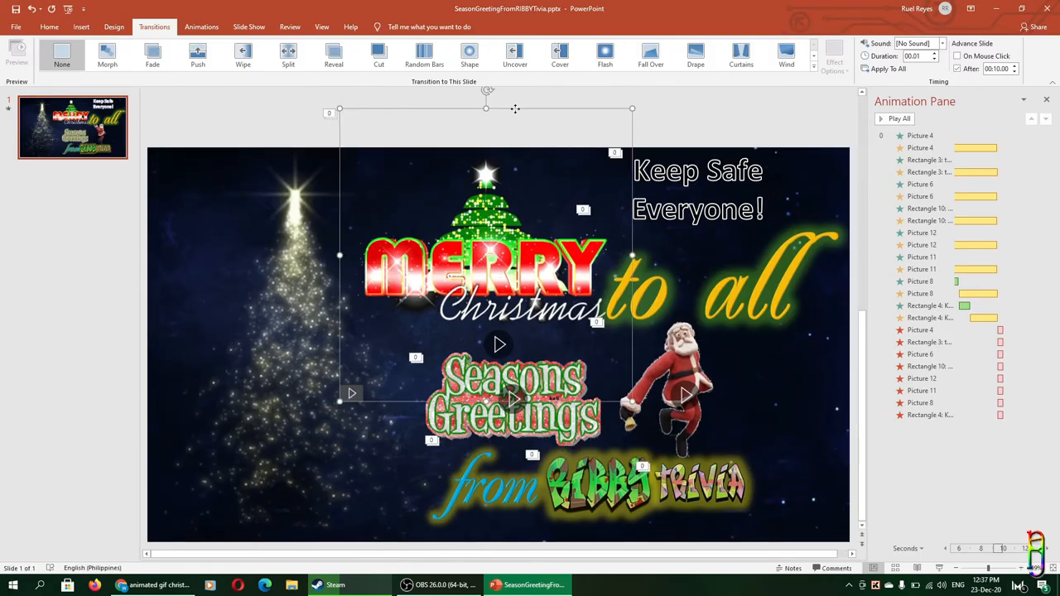
- Export the slide via Create a Video as SeasonGreetingFromRIBBYTivia.mp4 on the Desktop
{"action": "left_click", "coordinate": [15, 27]}
{"action": "left_click", "coordinate": [33, 264]}
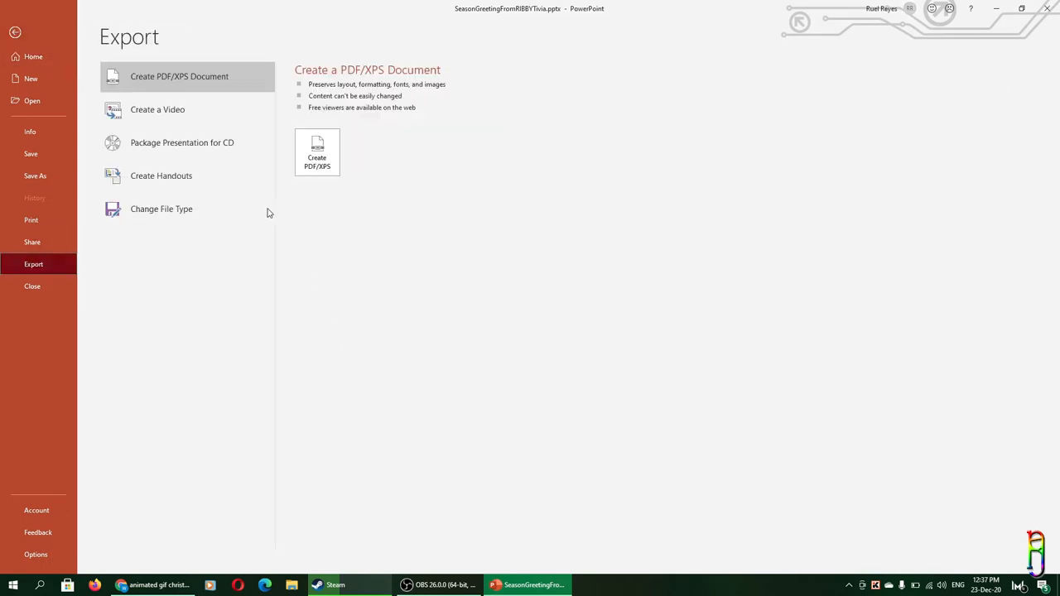
{"action": "left_click", "coordinate": [157, 109]}
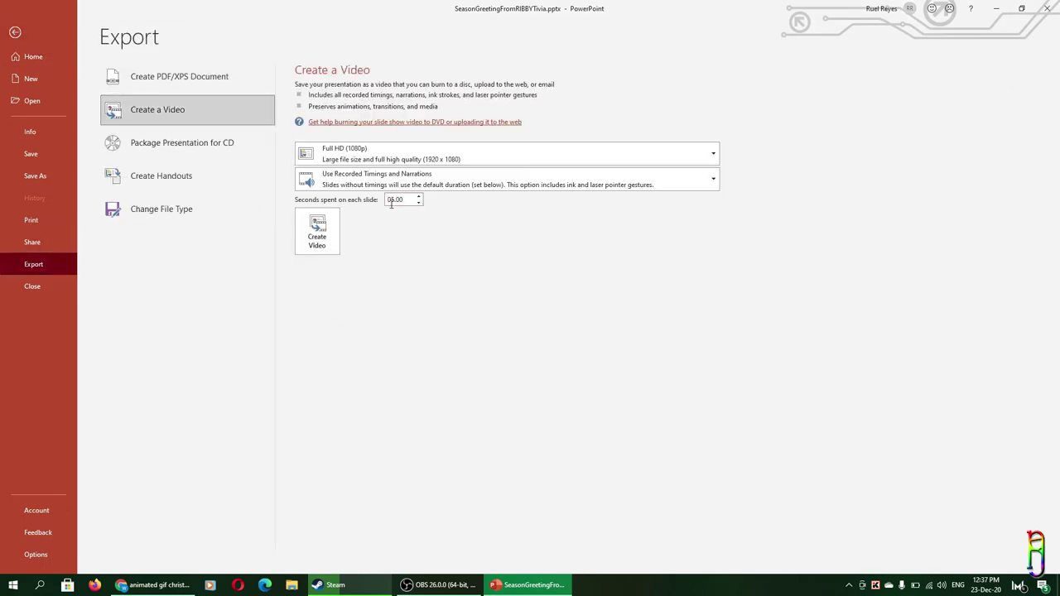
{"action": "left_click", "coordinate": [324, 237]}
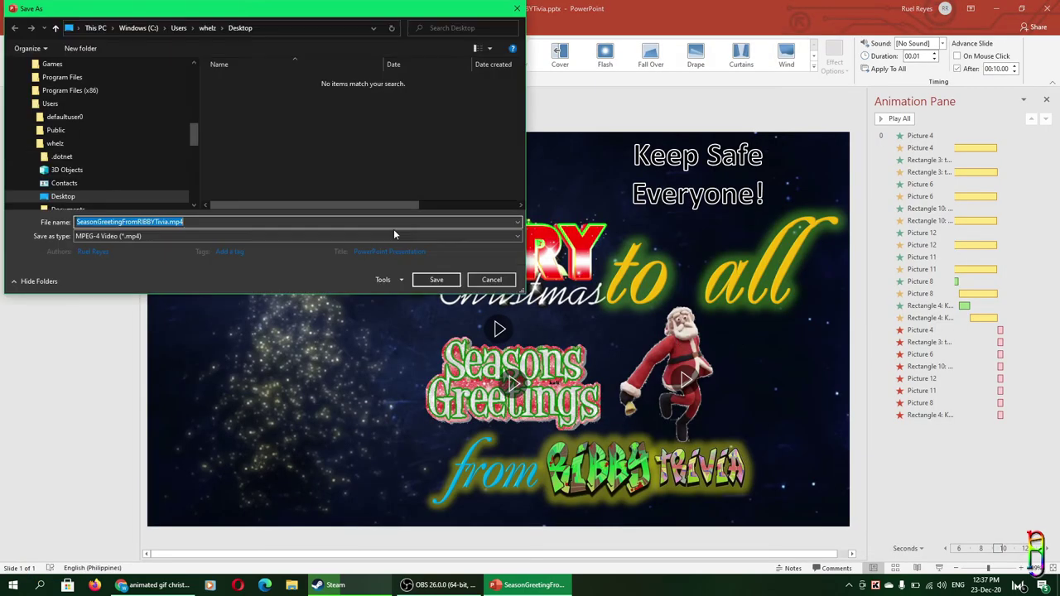
{"action": "left_click", "coordinate": [438, 282]}
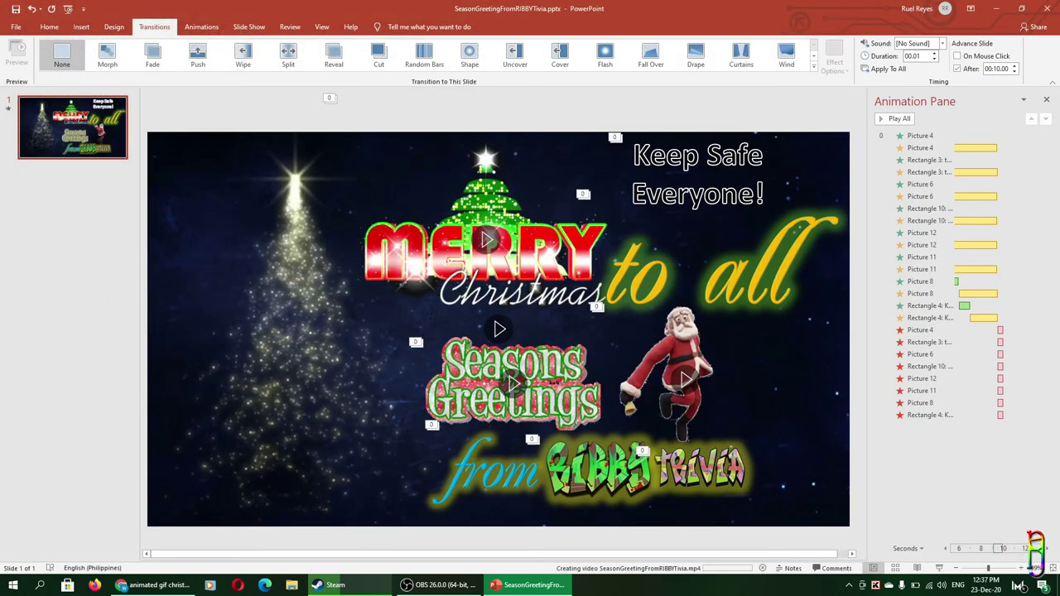
{"action": "left_click", "coordinate": [292, 585]}
- Play SeasonGreetingFromRIBBYTivia.mp4 from the Desktop in VLC, then close VLC and minimize PowerPoint
{"action": "left_click", "coordinate": [374, 179]}
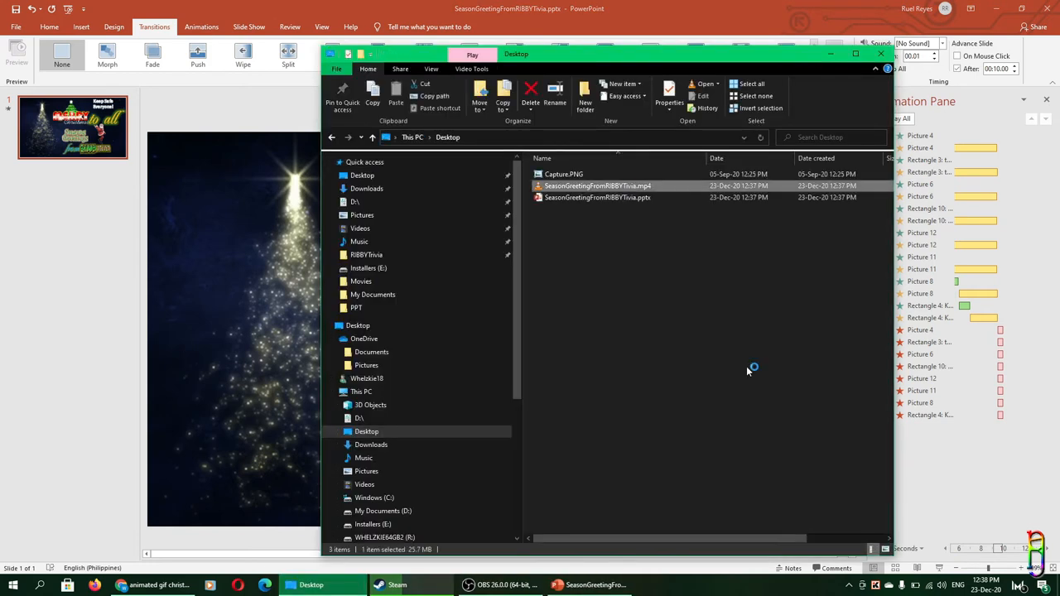
{"action": "key", "text": "Return"}
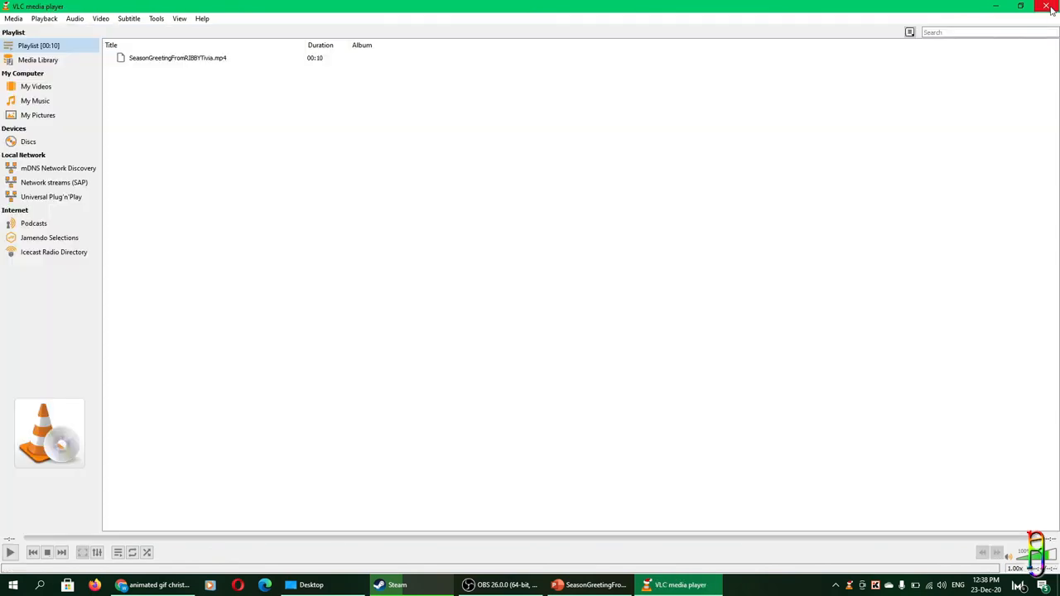
{"action": "left_click", "coordinate": [1048, 7]}
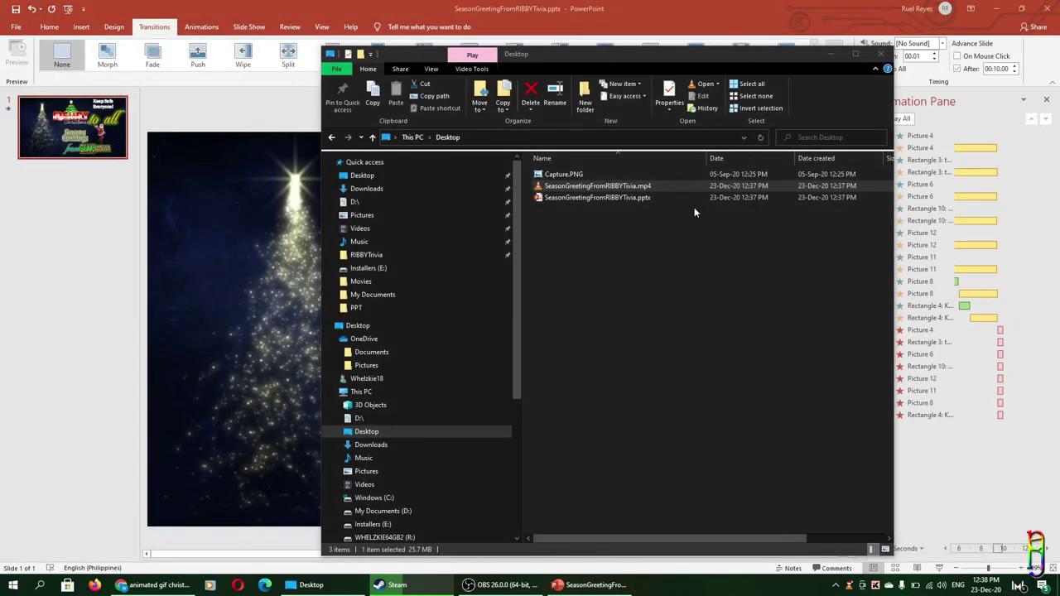
{"action": "left_click", "coordinate": [998, 9]}
- Search Google for 'video to gif' and open the EZGif Video to animated GIF converter result
{"action": "left_click", "coordinate": [729, 9]}
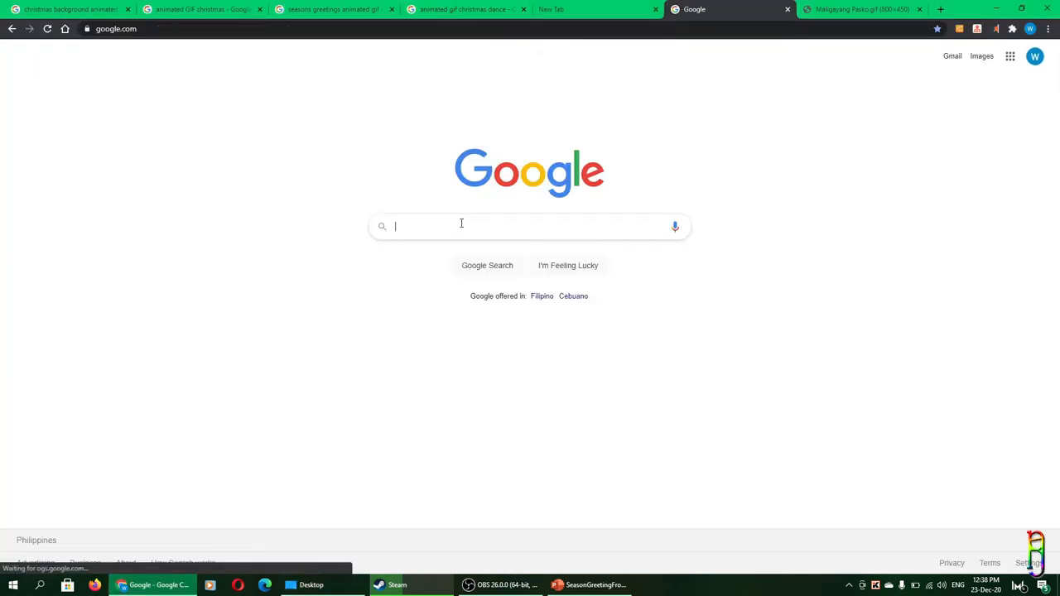
{"action": "left_click", "coordinate": [462, 222]}
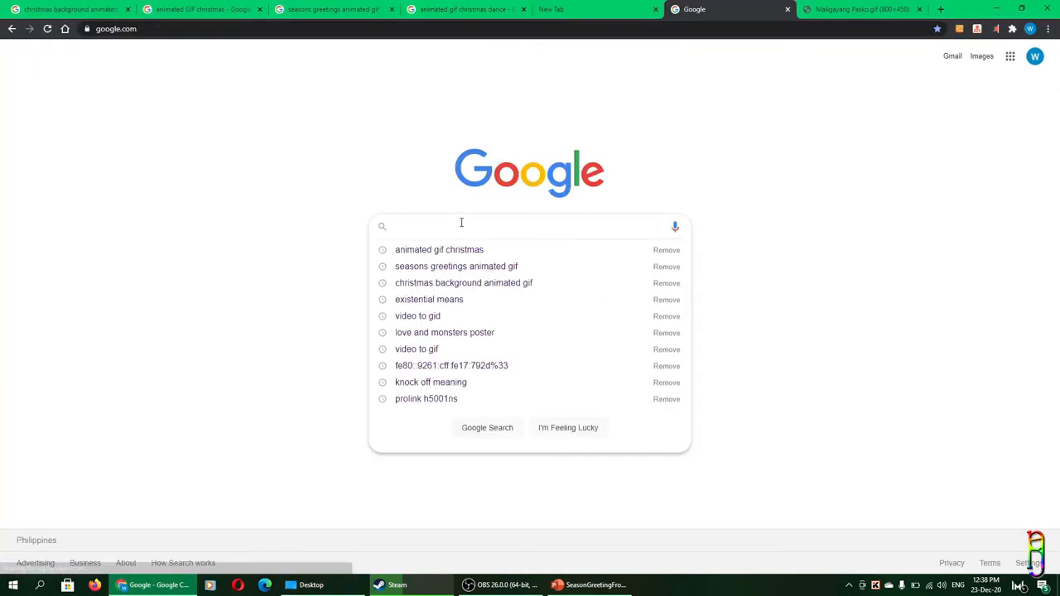
{"action": "type", "text": "video to gi"}
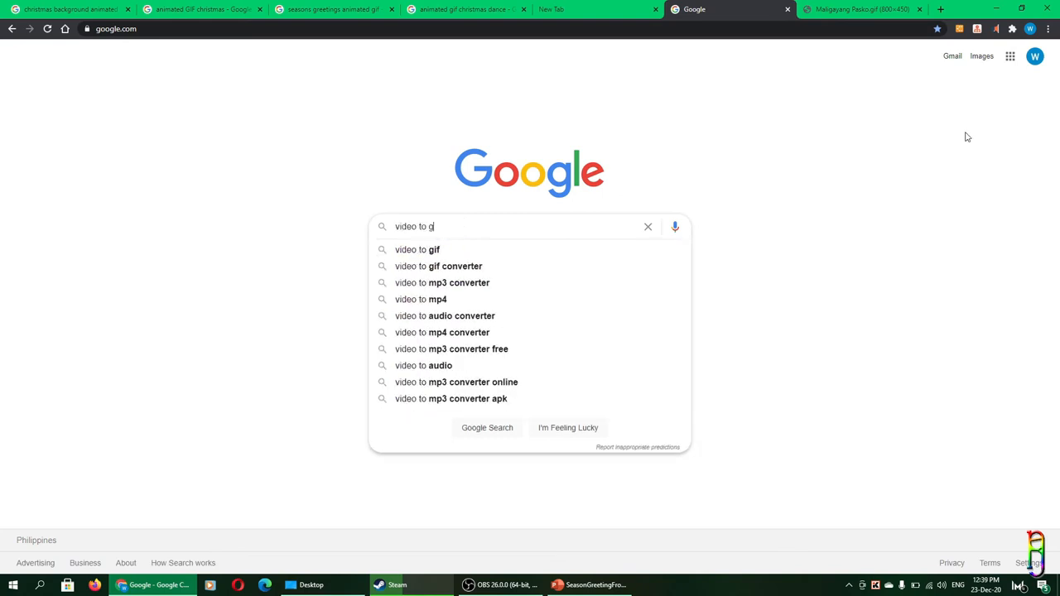
{"action": "type", "text": "f"}
{"action": "key", "text": "Return"}
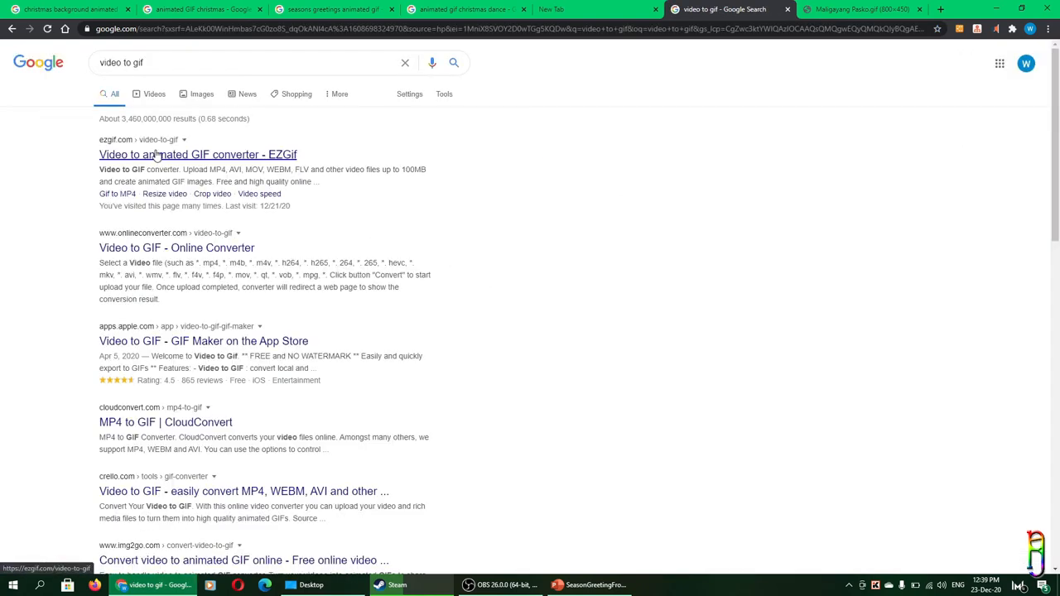
{"action": "left_click", "coordinate": [156, 155]}
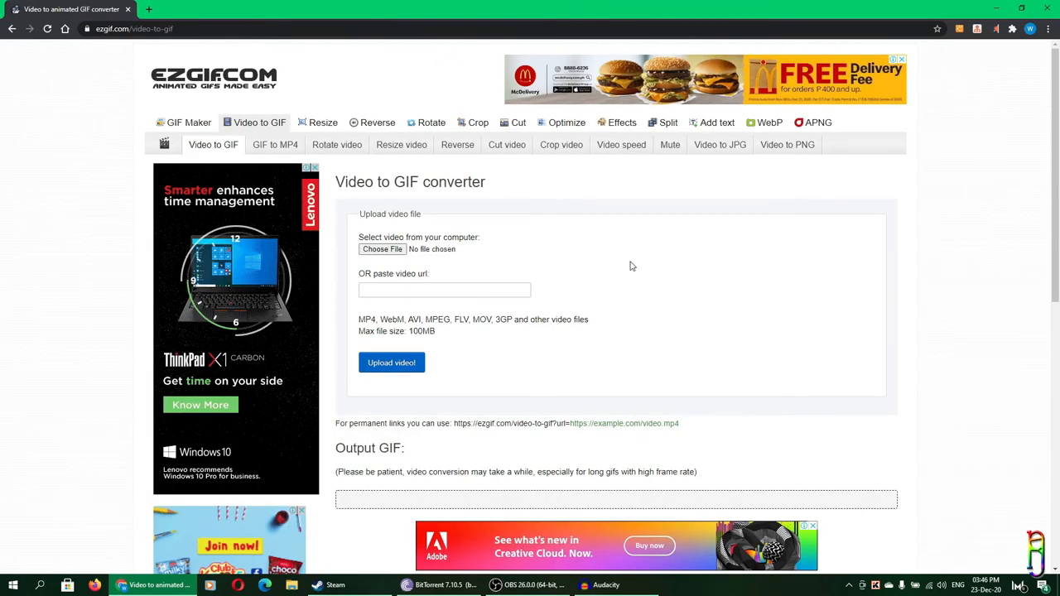
- Choose SeasonGreetingFromRIBBYTivia.mp4 from the Desktop and upload it to the converter
{"action": "left_click", "coordinate": [382, 248]}
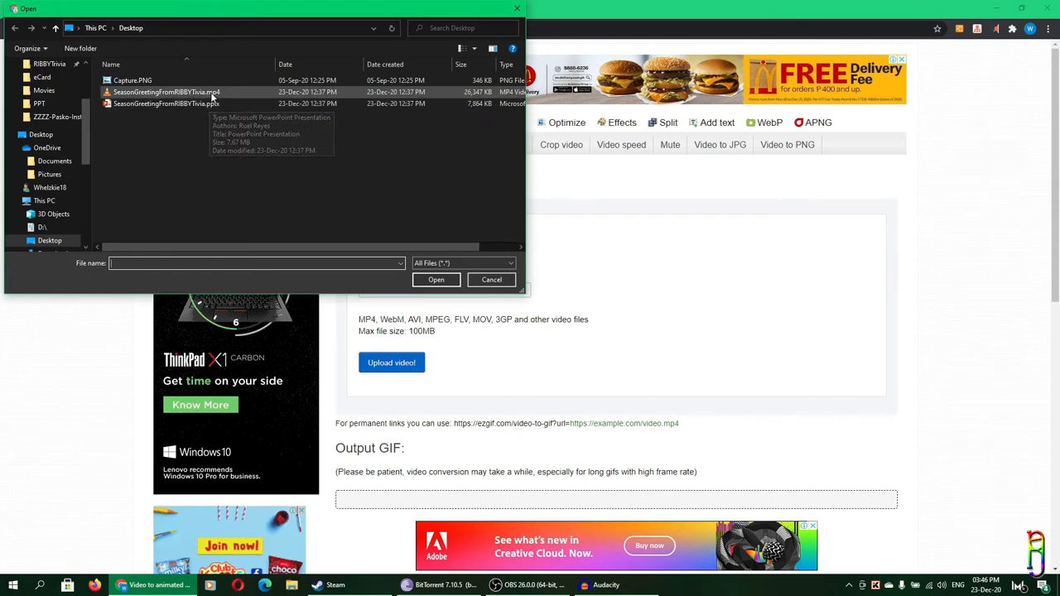
{"action": "double_click", "coordinate": [211, 92]}
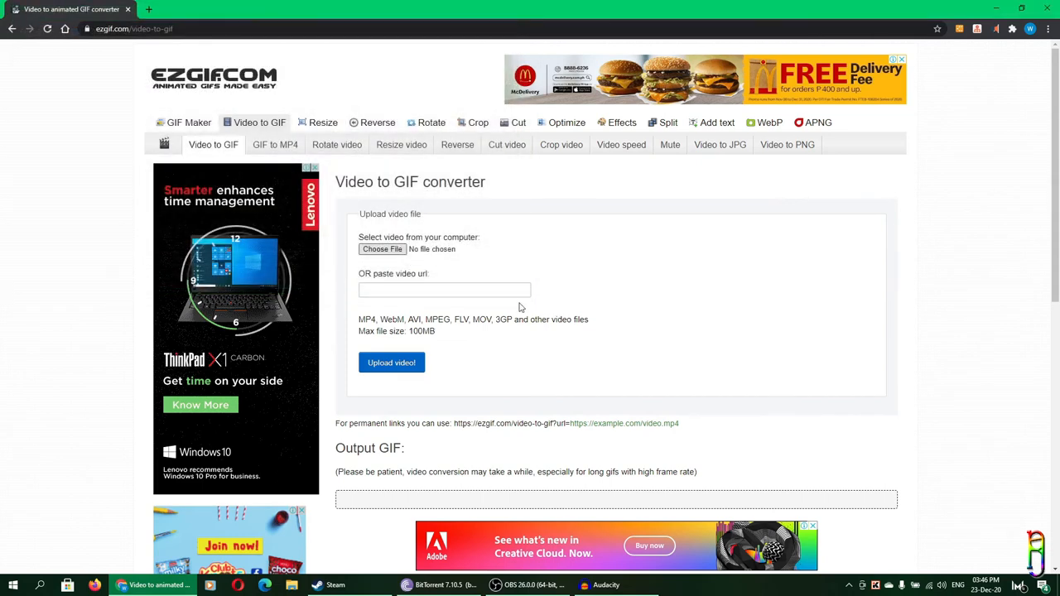
{"action": "left_click", "coordinate": [403, 365]}
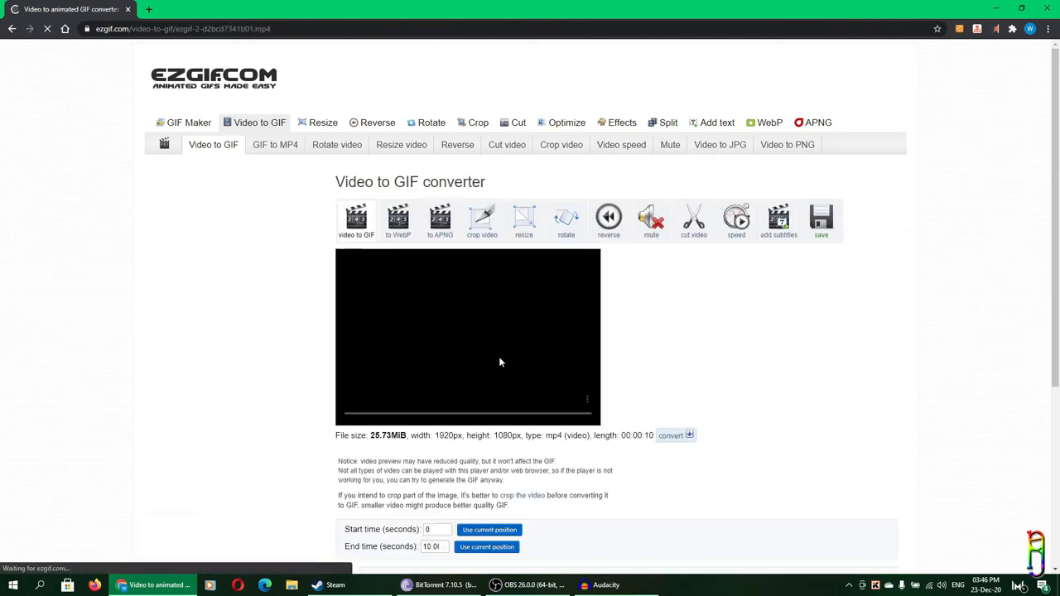
{"action": "scroll", "coordinate": [647, 349], "scroll_direction": "down", "scroll_amount": 1}
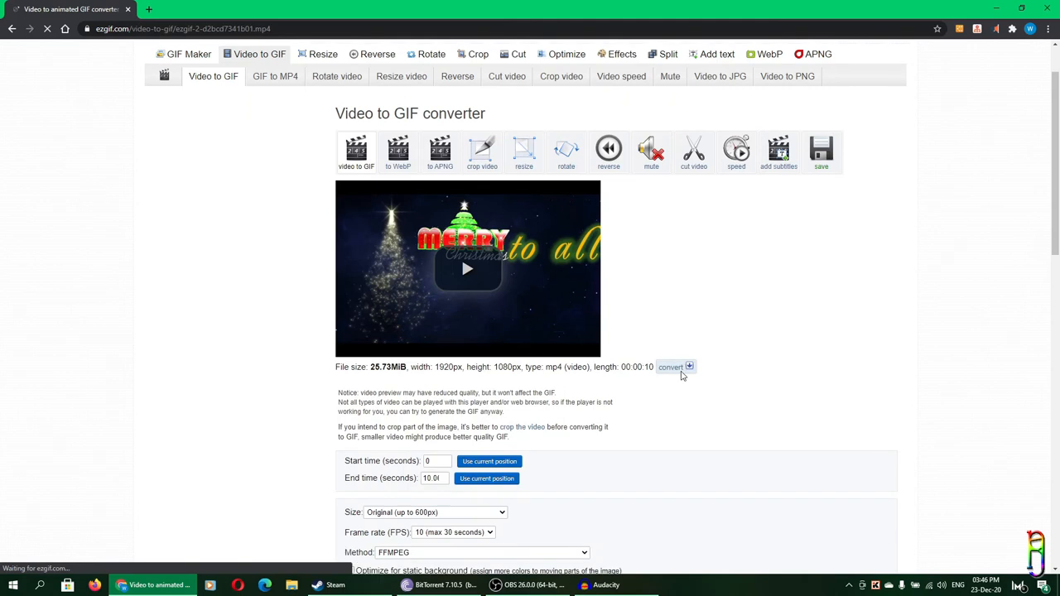
{"action": "scroll", "coordinate": [680, 373], "scroll_direction": "down", "scroll_amount": 2}
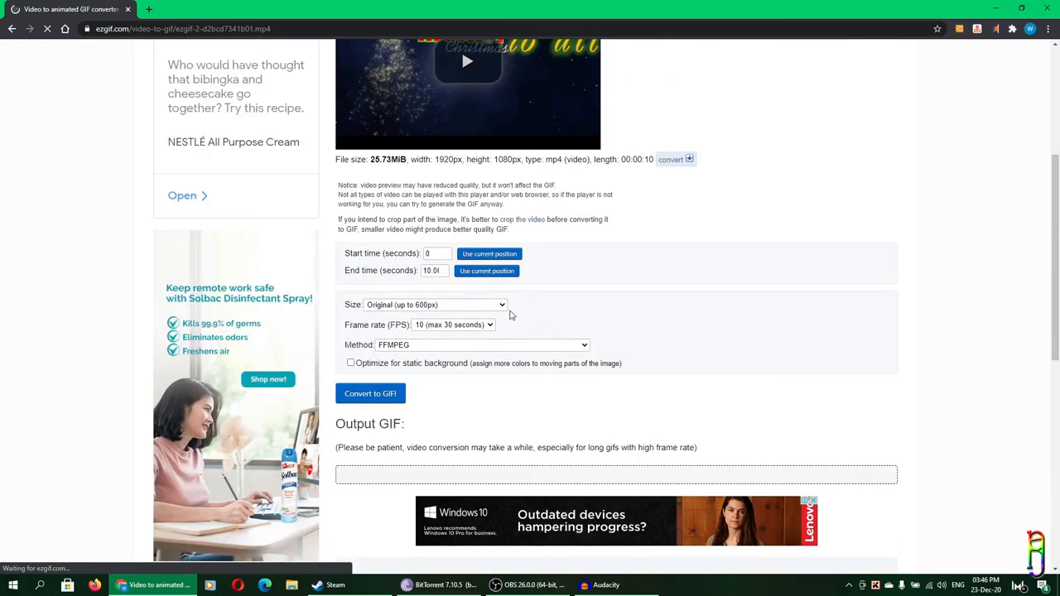
- Set the output size to Original (up to 800px) and the frame rate to 20 fps
{"action": "left_click", "coordinate": [501, 305]}
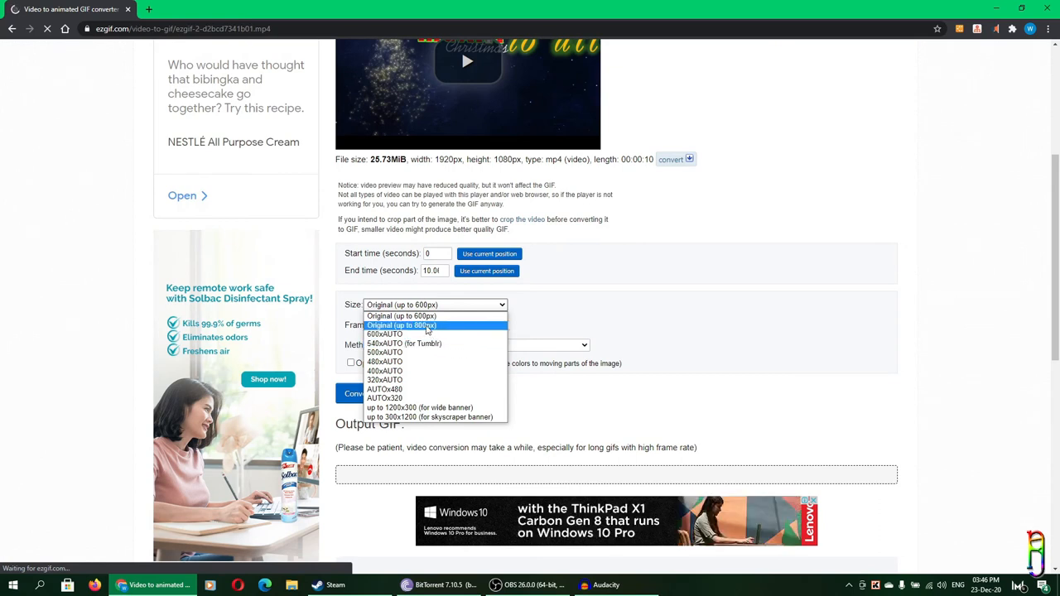
{"action": "left_click", "coordinate": [428, 327]}
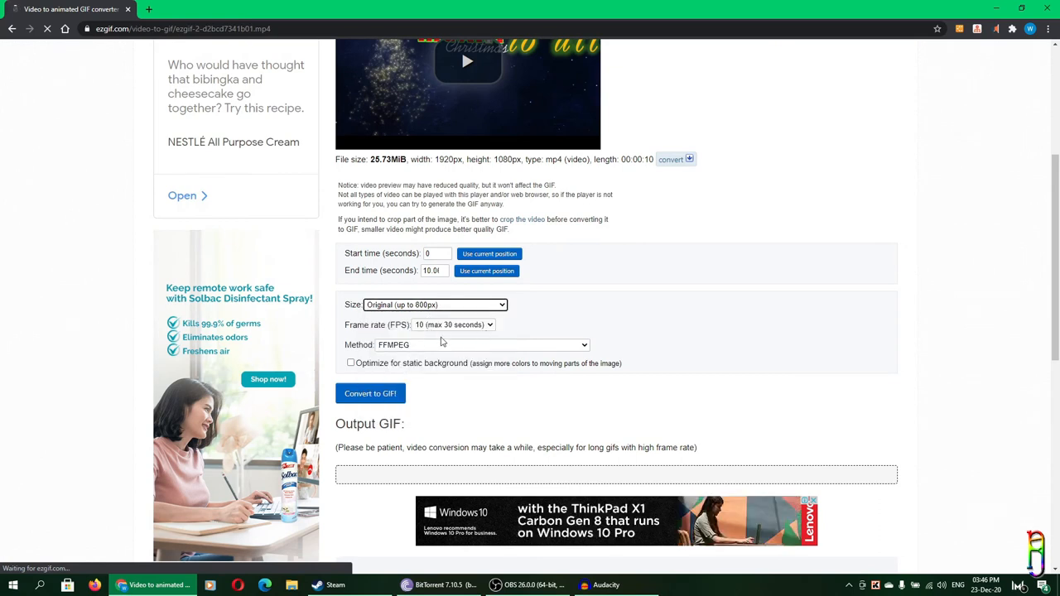
{"action": "left_click", "coordinate": [445, 327]}
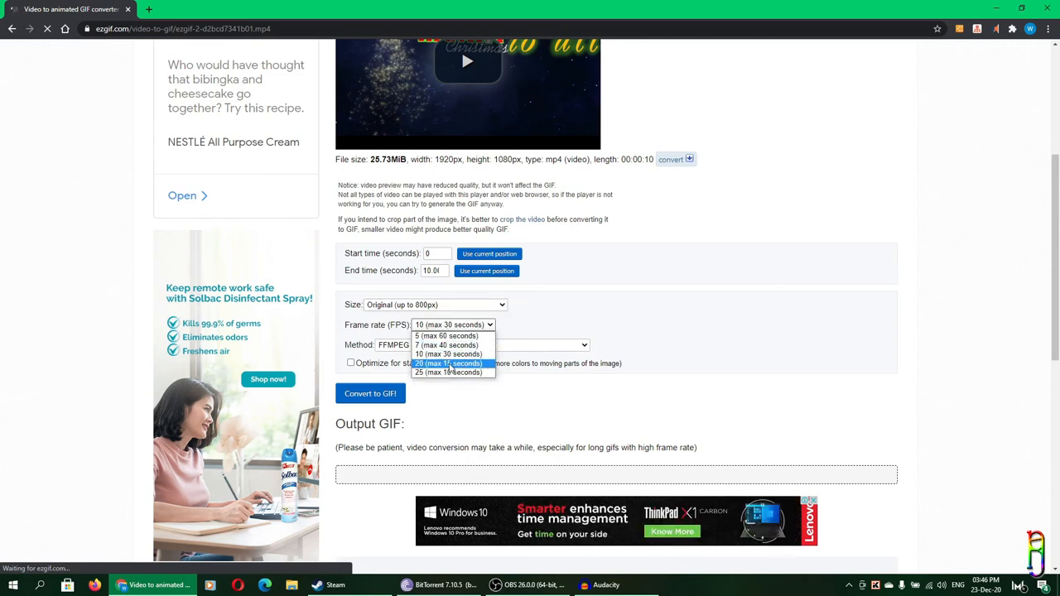
{"action": "left_click", "coordinate": [451, 364]}
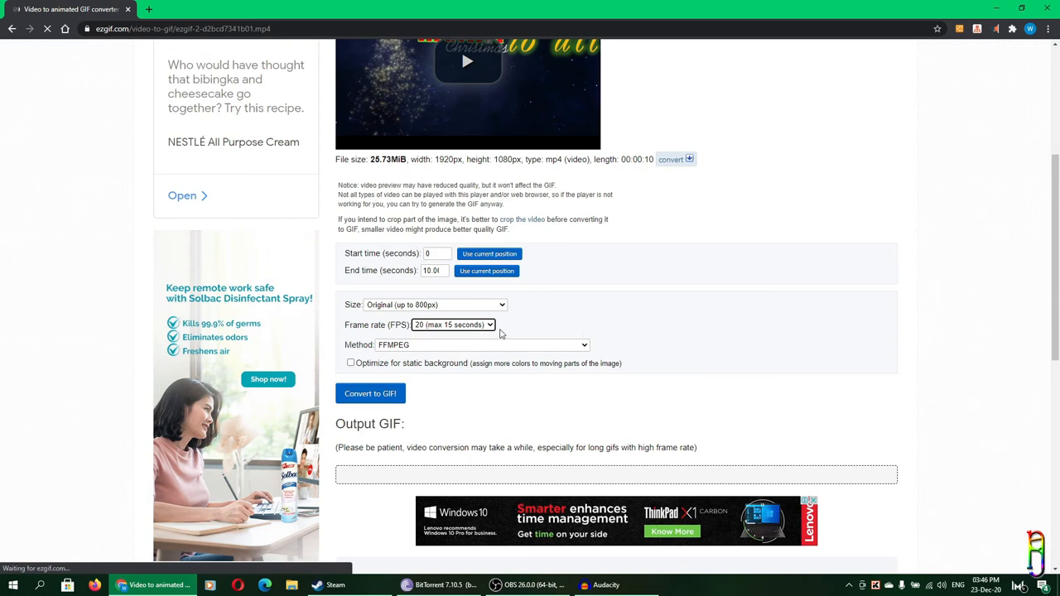
{"action": "left_click", "coordinate": [480, 325]}
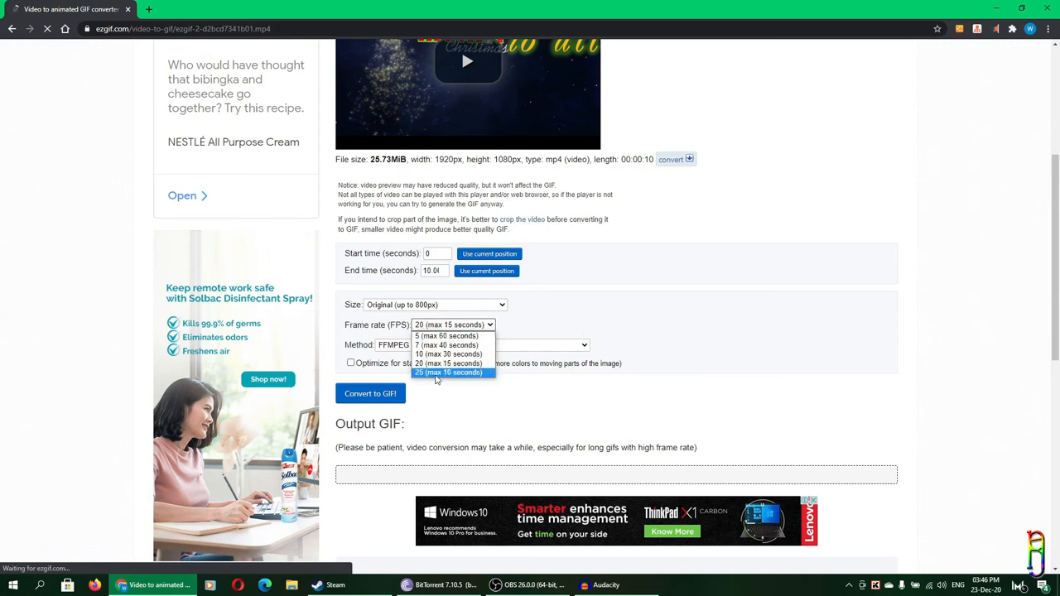
{"action": "left_click", "coordinate": [440, 364]}
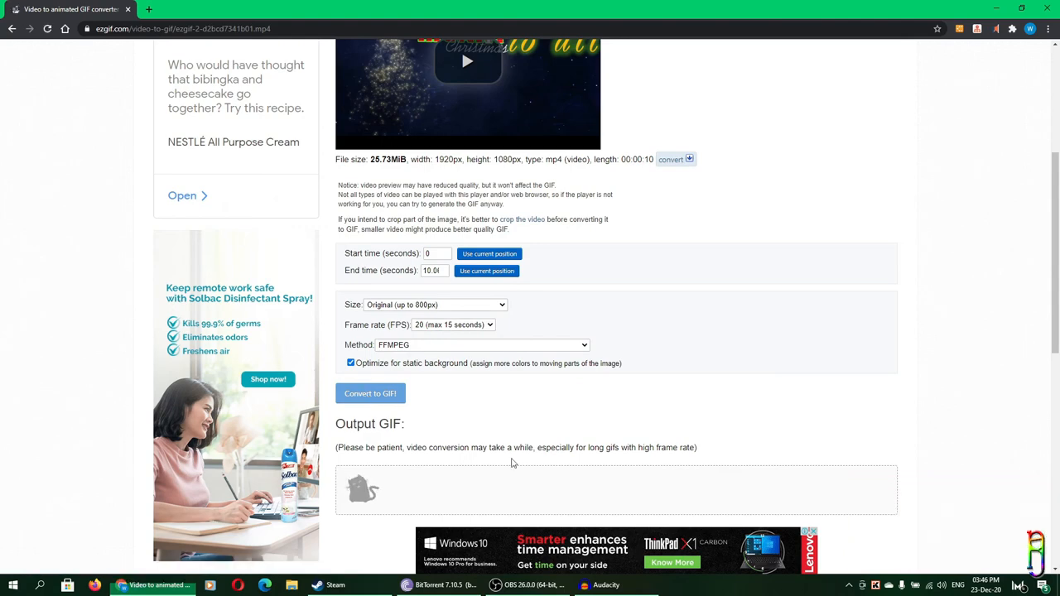
{"action": "scroll", "coordinate": [798, 381], "scroll_direction": "down", "scroll_amount": 2}
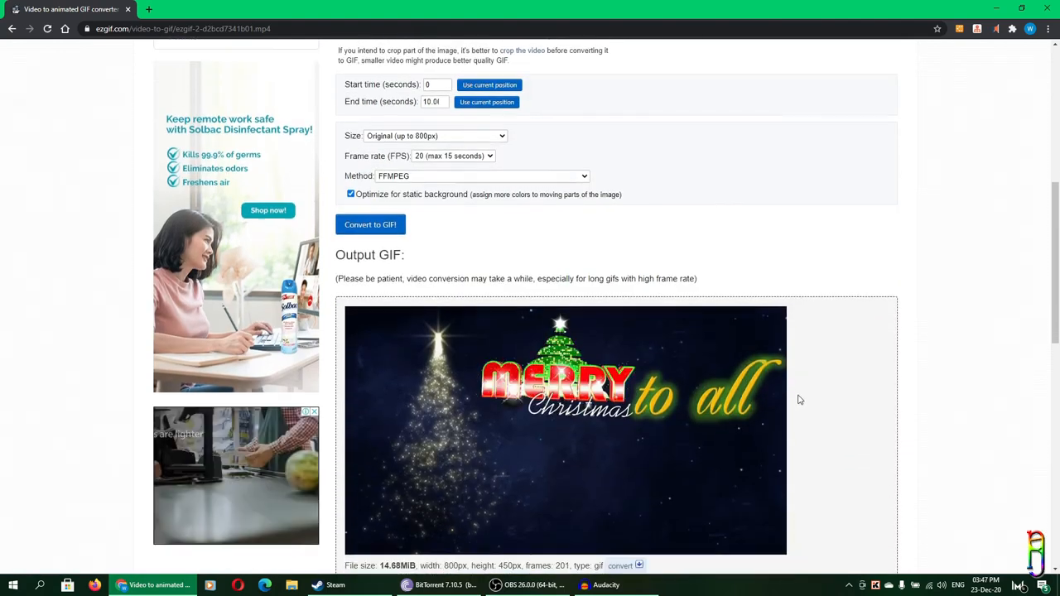
{"action": "scroll", "coordinate": [675, 384], "scroll_direction": "down", "scroll_amount": 3}
- Save the finished EZGIF output to the Desktop as SeasonGreetingFromRIBBYTivia.gif
{"action": "right_click", "coordinate": [485, 189]}
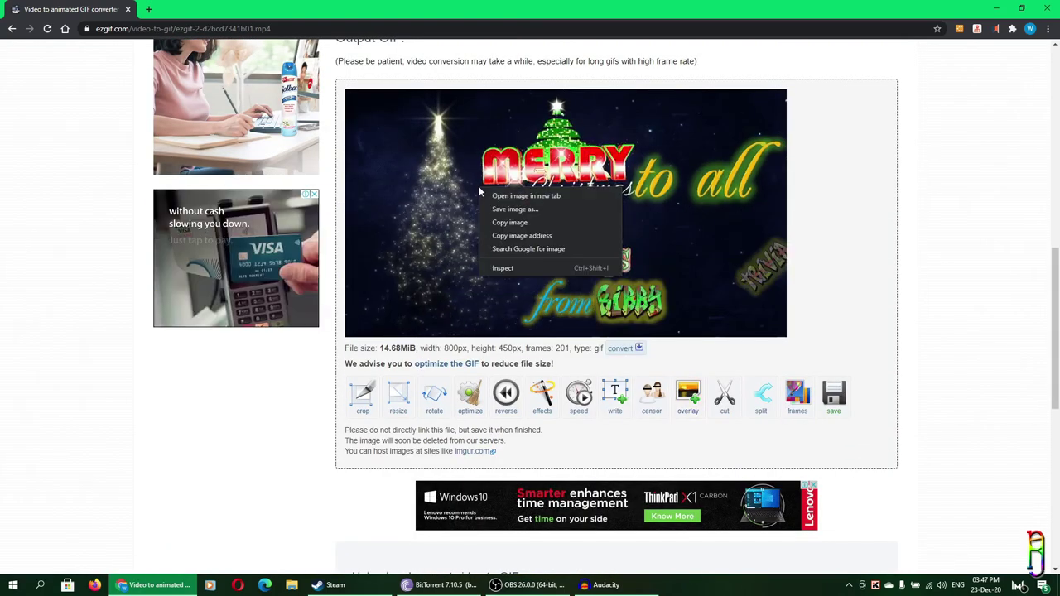
{"action": "left_click", "coordinate": [519, 210]}
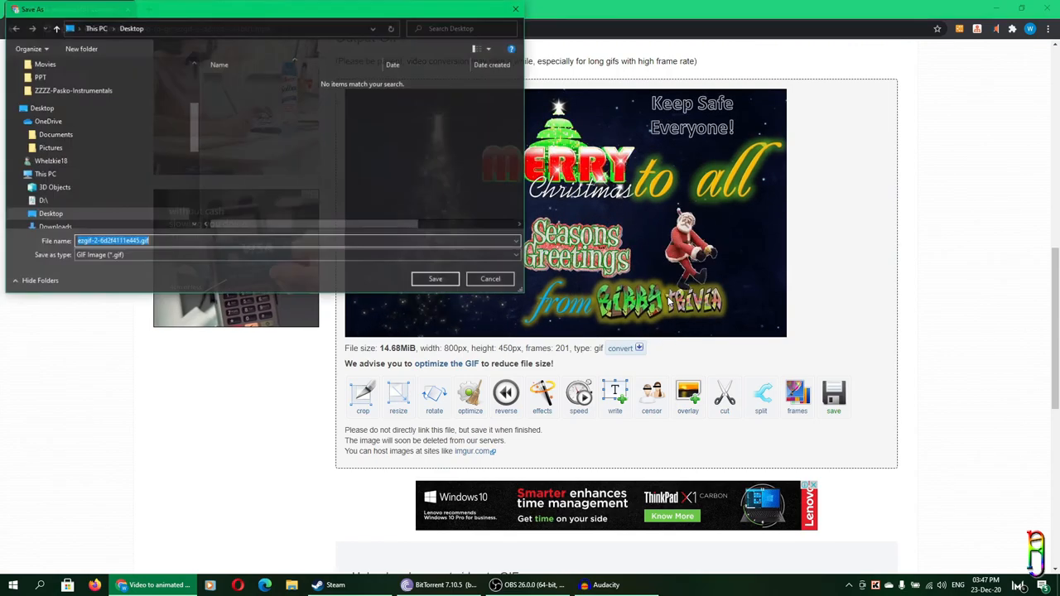
{"action": "mouse_move", "coordinate": [99, 166]}
{"action": "type", "text": "SeasonGreetingFromRIBBYTivia."}
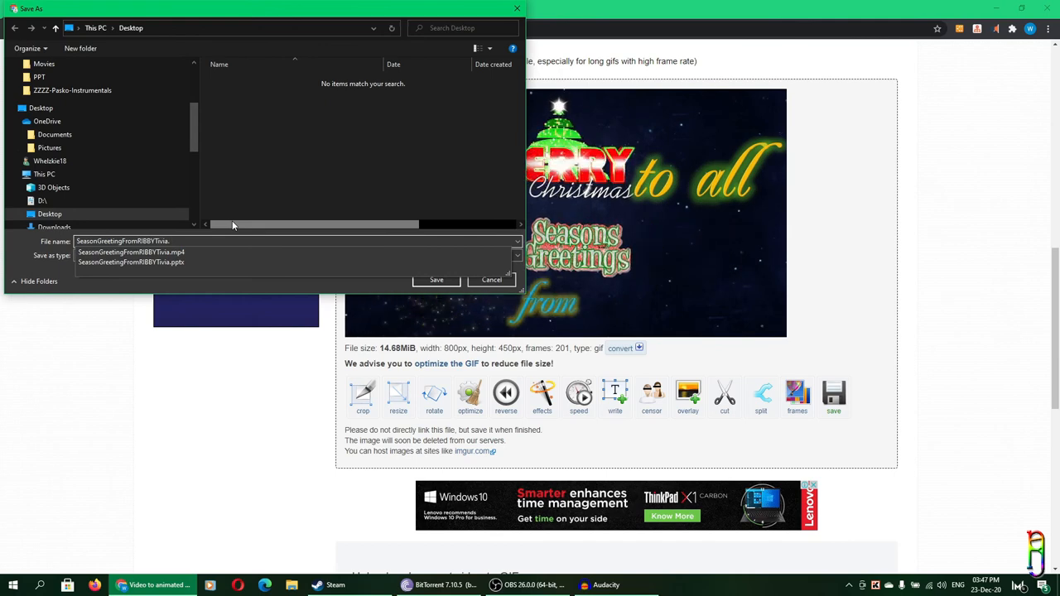
{"action": "key", "text": "Return"}
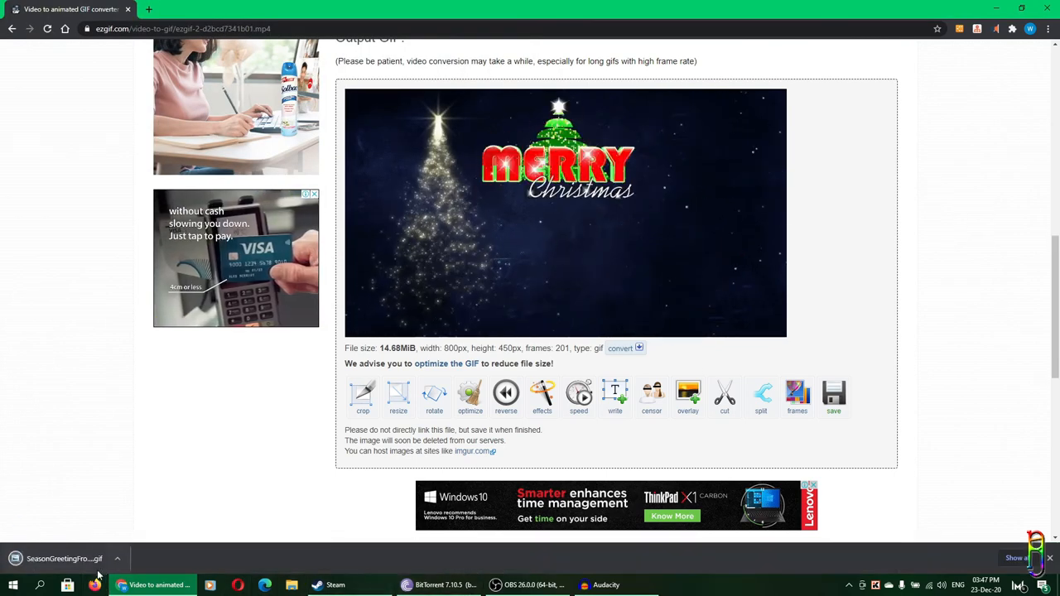
- Show the saved GIF in its Desktop folder and play it in the browser
{"action": "left_click", "coordinate": [117, 559]}
{"action": "left_click", "coordinate": [50, 497]}
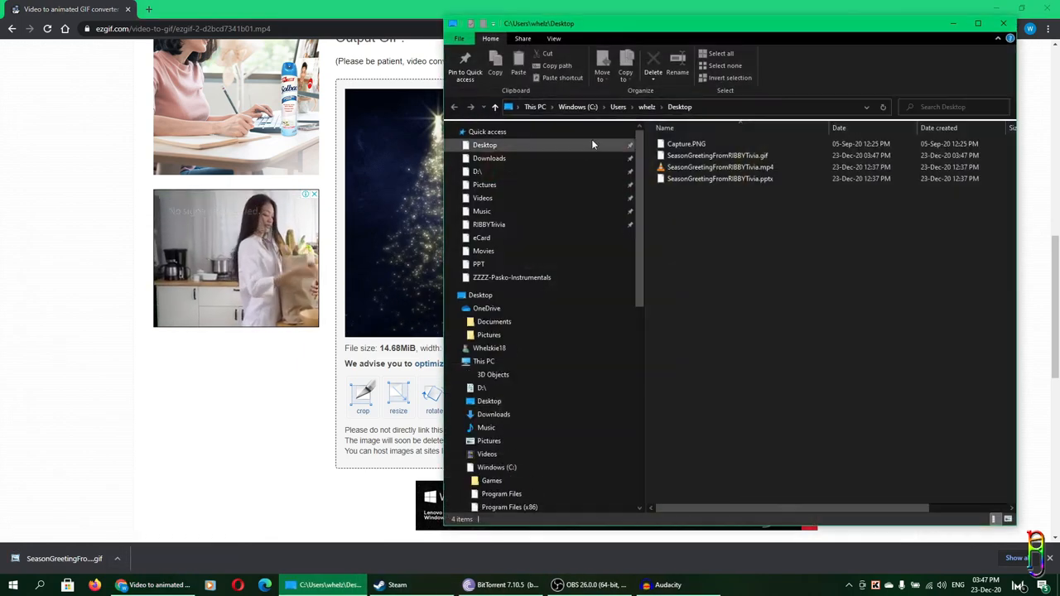
{"action": "left_click_drag", "start_coordinate": [710, 157], "coordinate": [97, 208]}
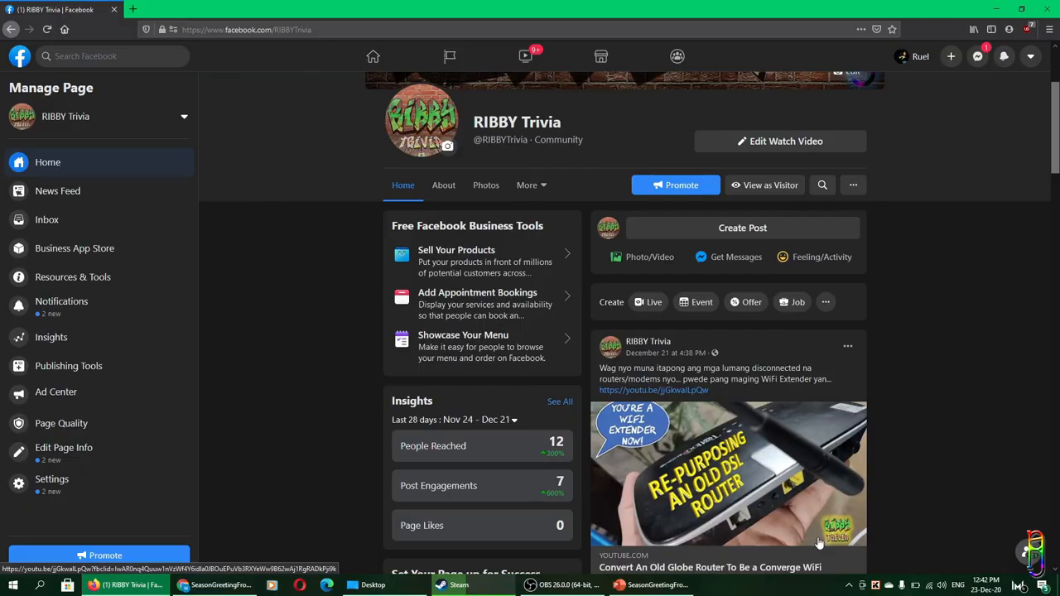
- Create a RIBBY Trivia page post, attach SeasonGreetingFromRIBBYTivia.gif by drag-and-drop, and publish it
{"action": "left_click", "coordinate": [743, 228]}
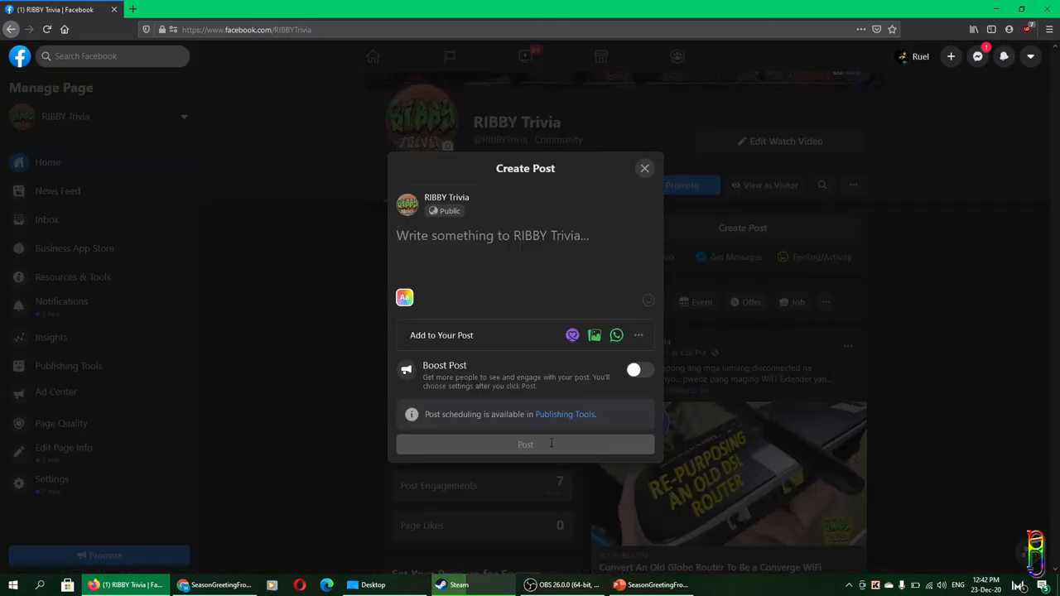
{"action": "key", "text": "alt+Tab"}
{"action": "left_click_drag", "start_coordinate": [651, 66], "coordinate": [1014, 89]}
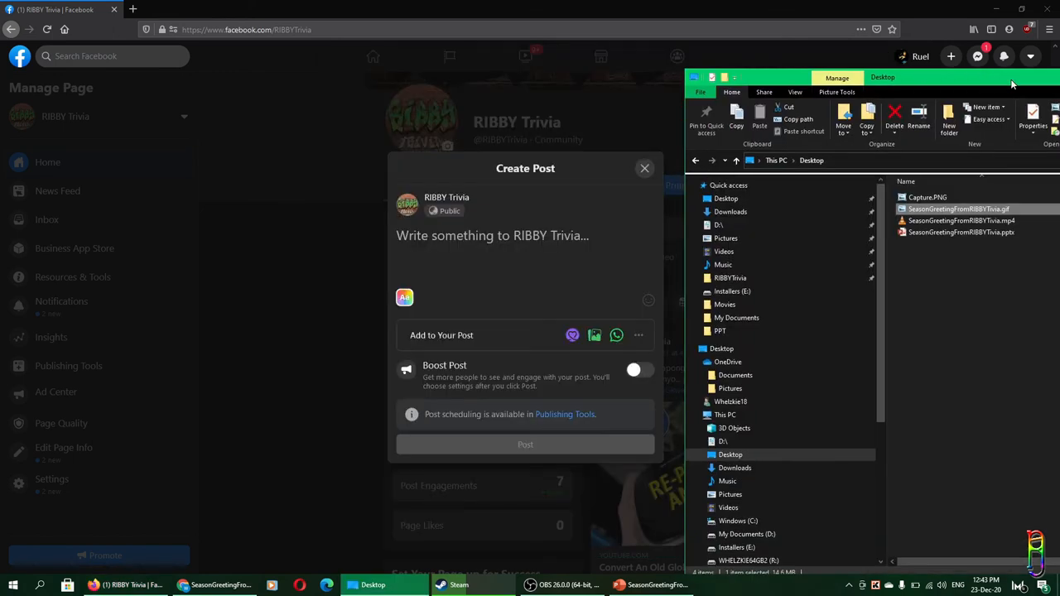
{"action": "mouse_move", "coordinate": [961, 210]}
{"action": "left_mouse_down"}
{"action": "mouse_move", "coordinate": [532, 254]}
{"action": "mouse_move", "coordinate": [558, 272]}
{"action": "left_mouse_up"}
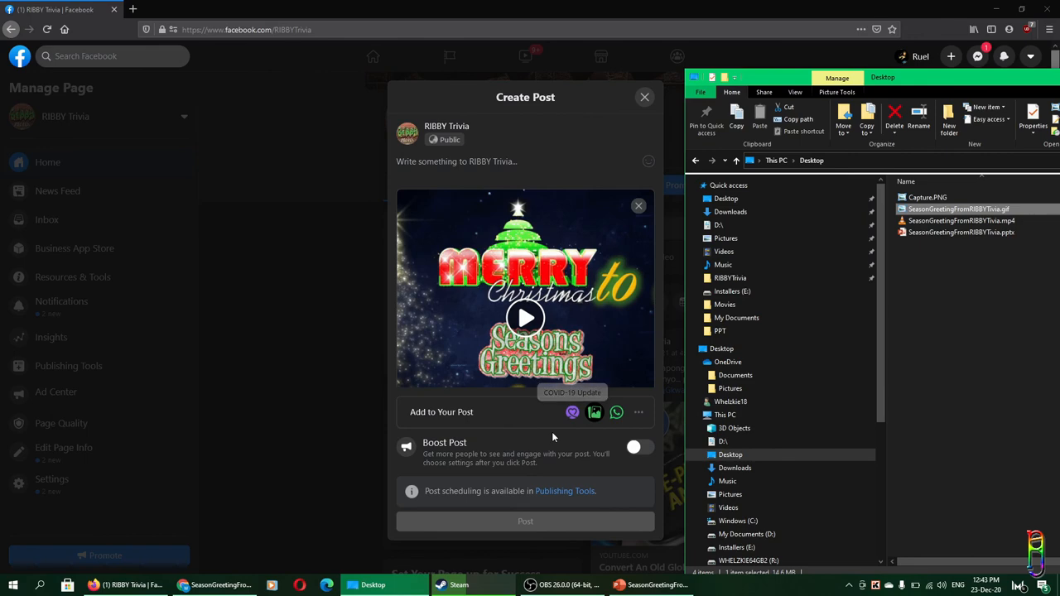
{"action": "left_click", "coordinate": [523, 514]}
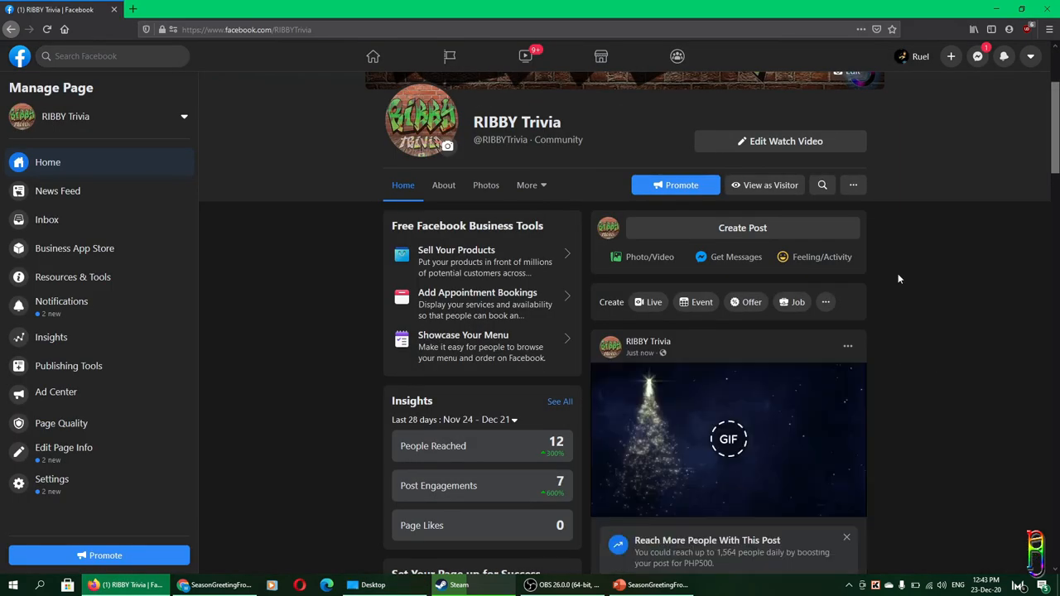
{"action": "scroll", "coordinate": [863, 379], "scroll_direction": "down", "scroll_amount": 2}
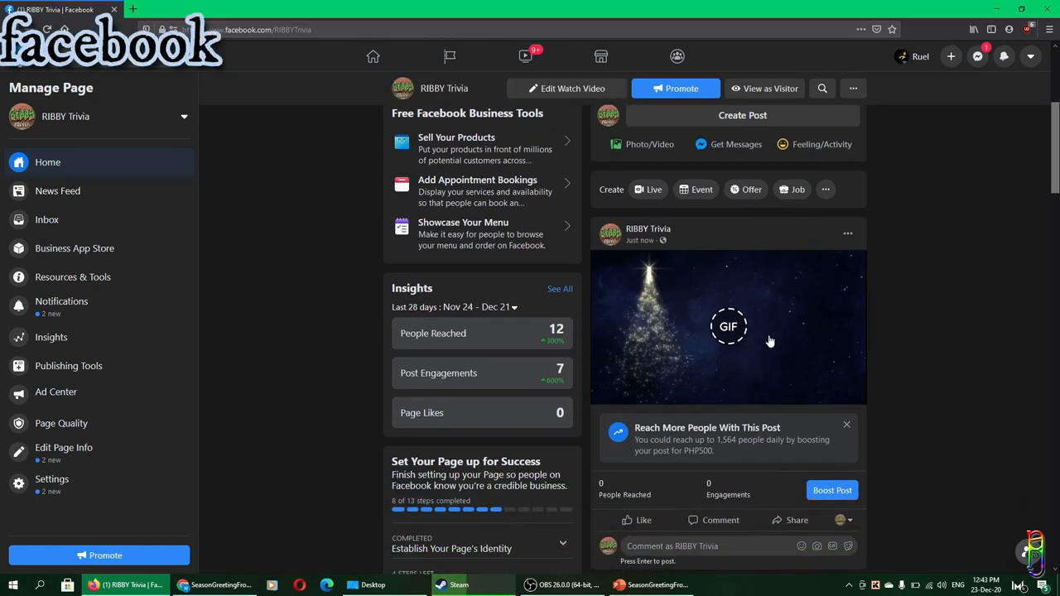